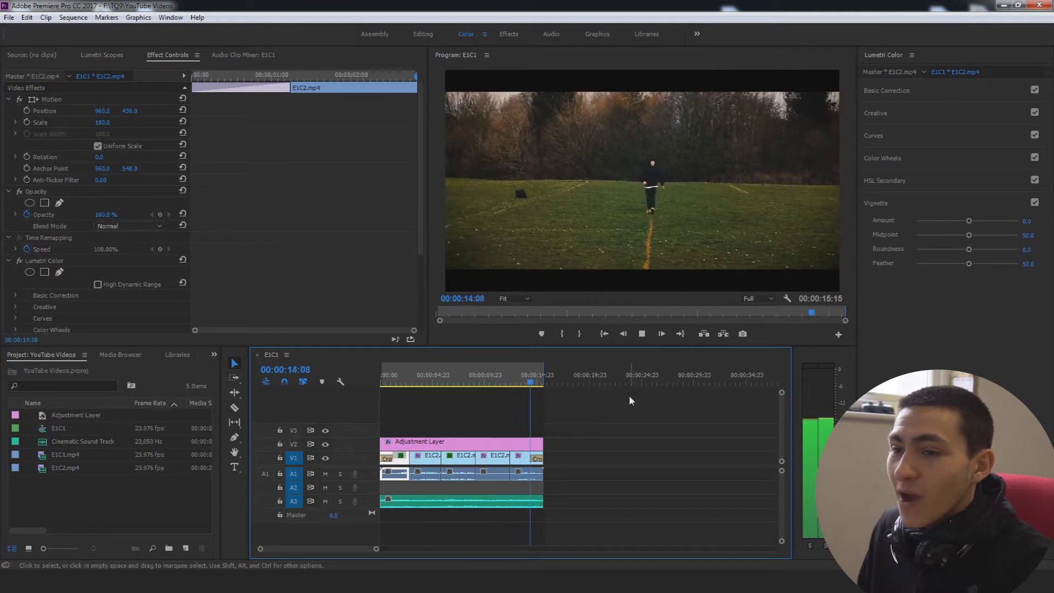
# Return the E1C1 sequence to its start and play the raw E1C2.mp4 clip in the source monitor
pyautogui.moveTo(422, 384); pyautogui.dragTo(381, 385)
pyautogui.click(670, 442)
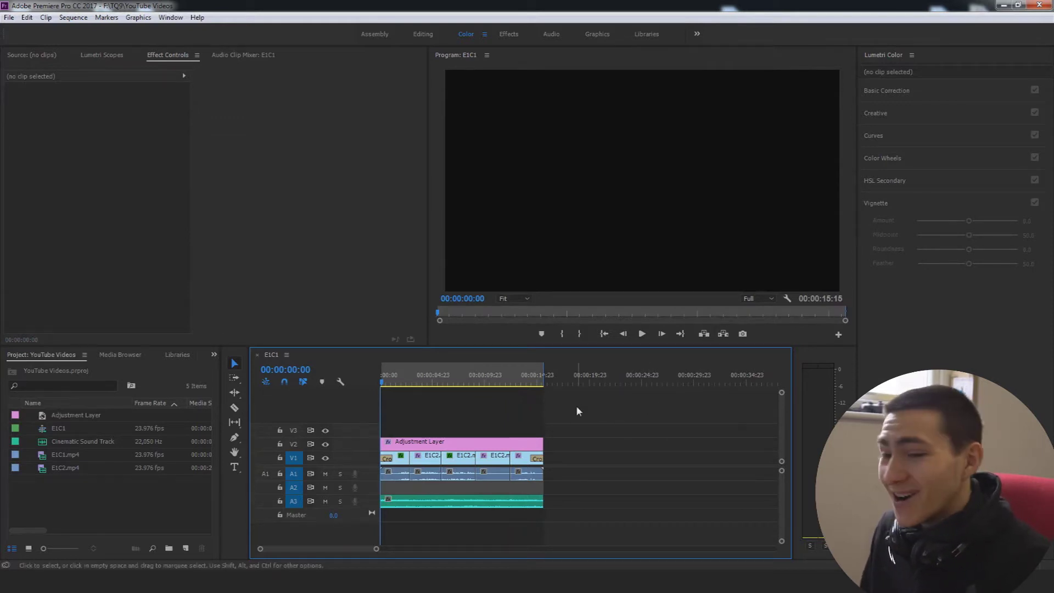
pyautogui.click(106, 491)
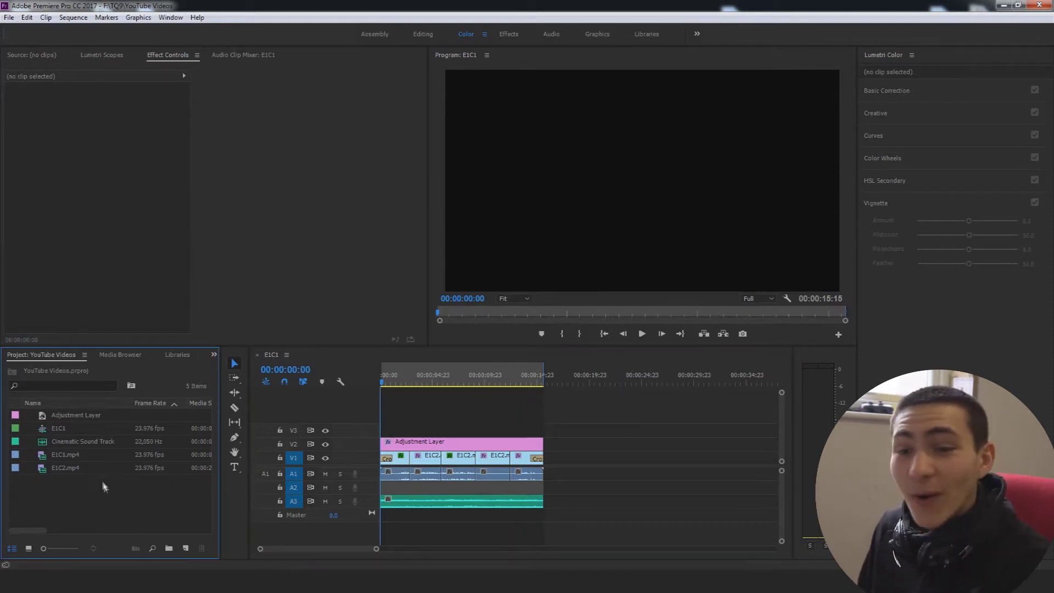
pyautogui.doubleClick(45, 469)
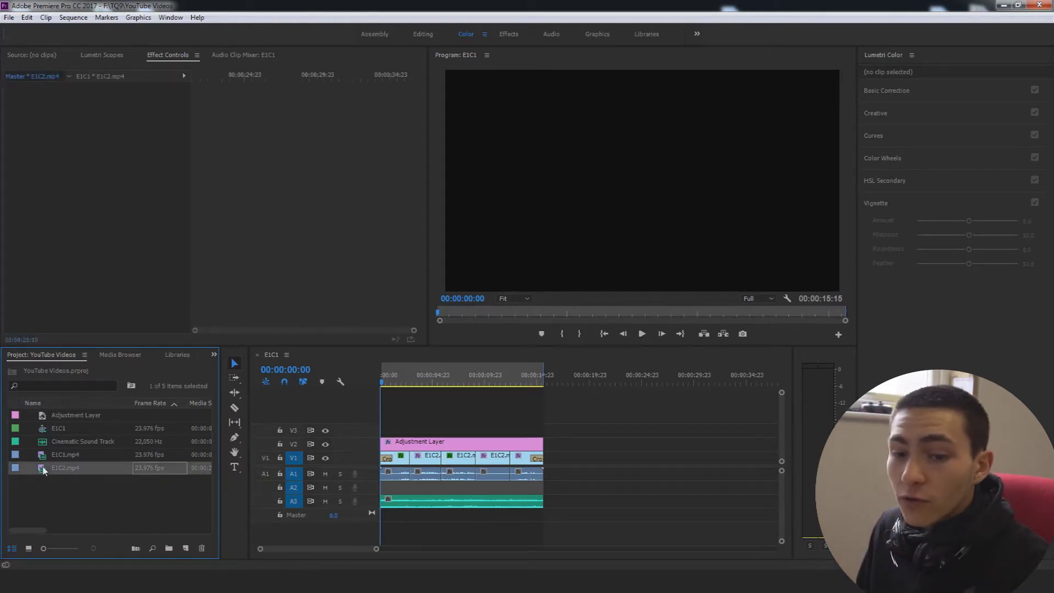
pyautogui.press('space')
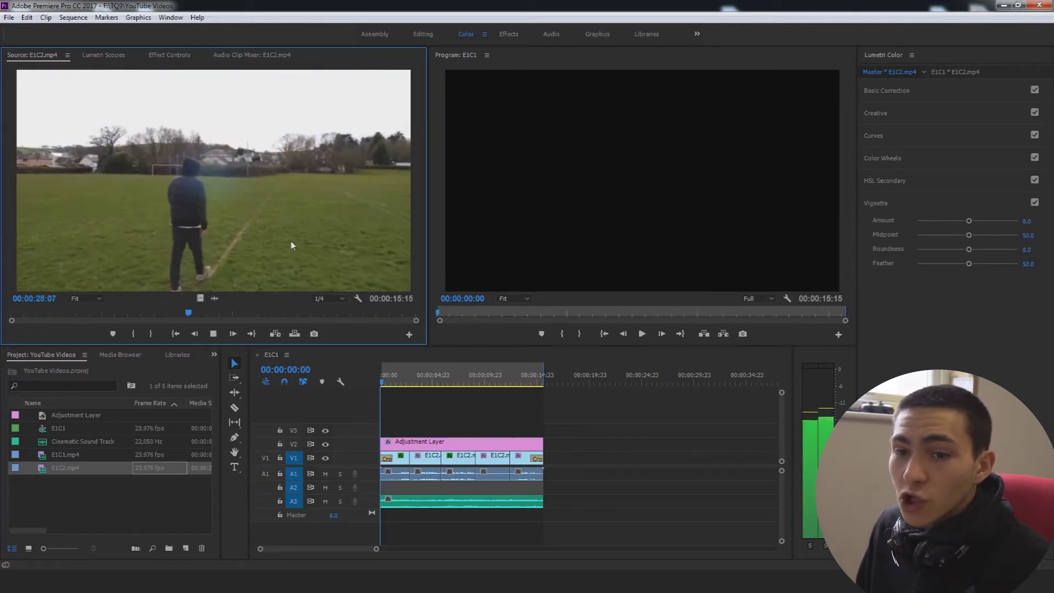
# Play the graded E1C1 sequence from its start to compare it with the raw E1C2.mp4 footage
pyautogui.click(502, 420)
pyautogui.press('space')
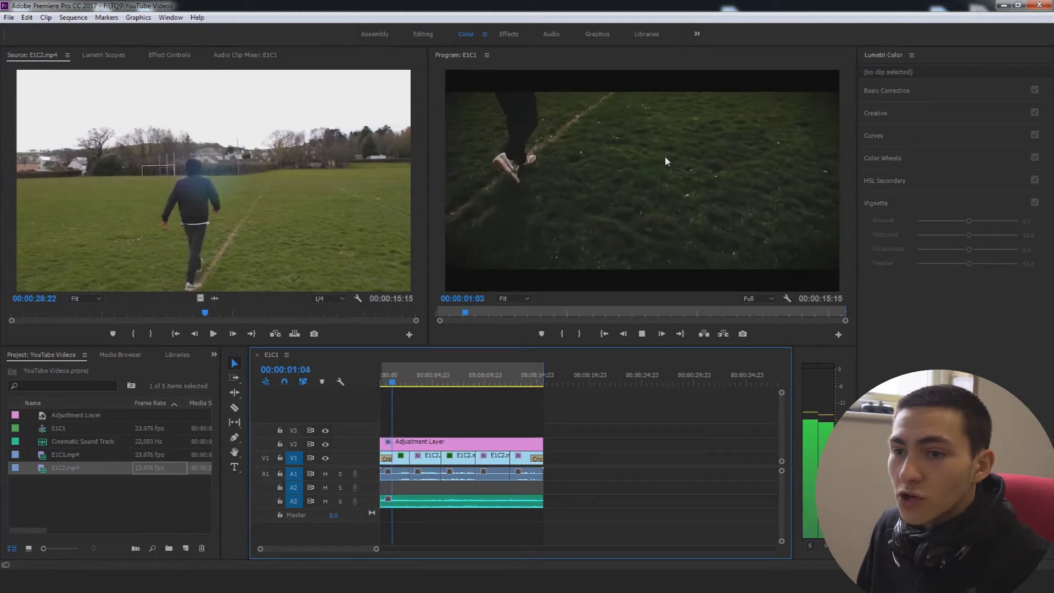
pyautogui.click(286, 149)
pyautogui.click(556, 172)
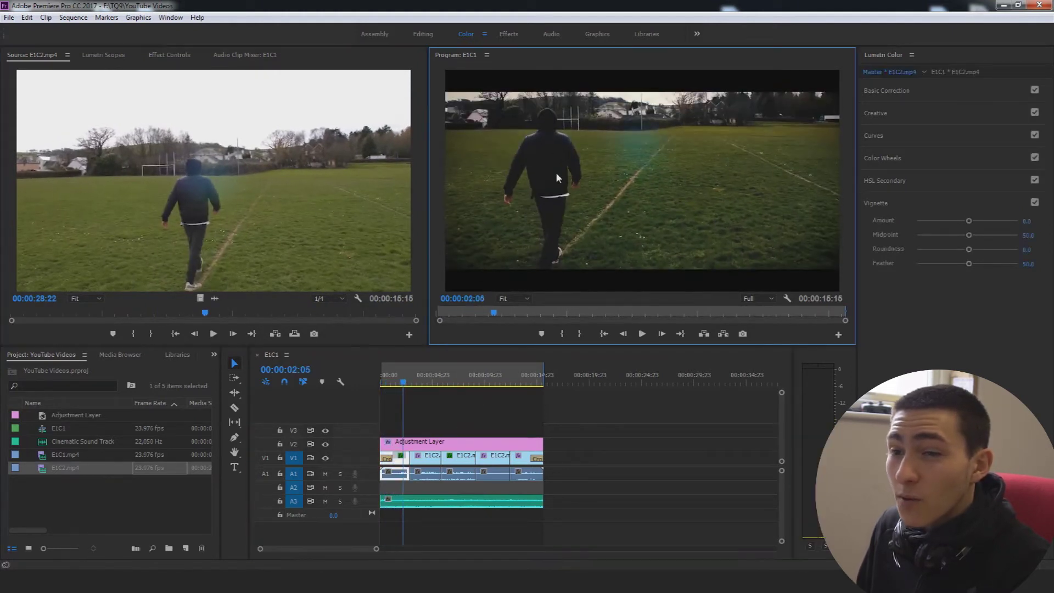
pyautogui.press('space')
pyautogui.click(276, 190)
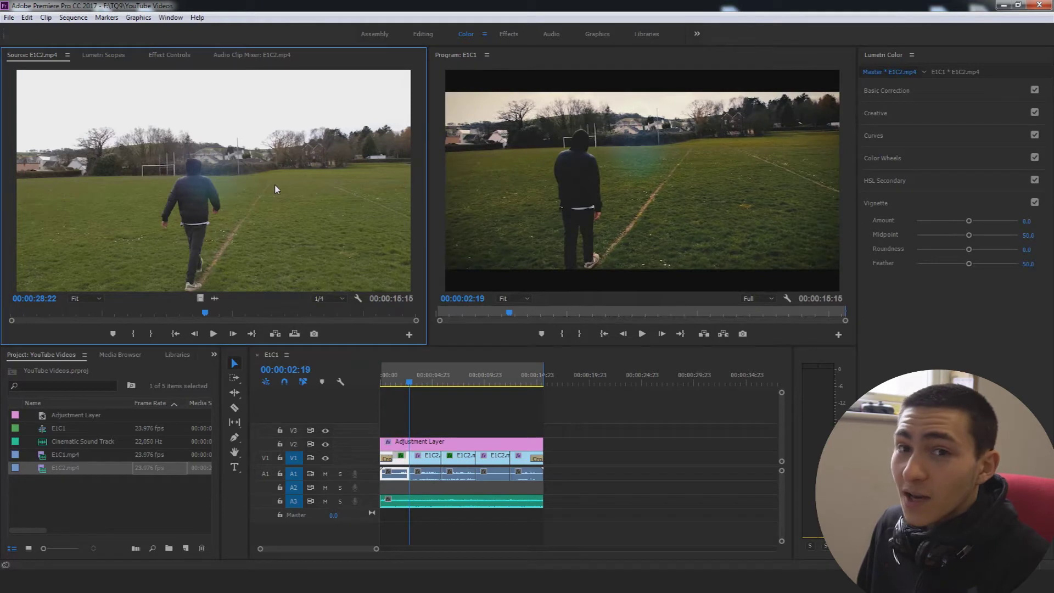
# Create a new sequence from the E1C2.mp4 clip
pyautogui.click(41, 471)
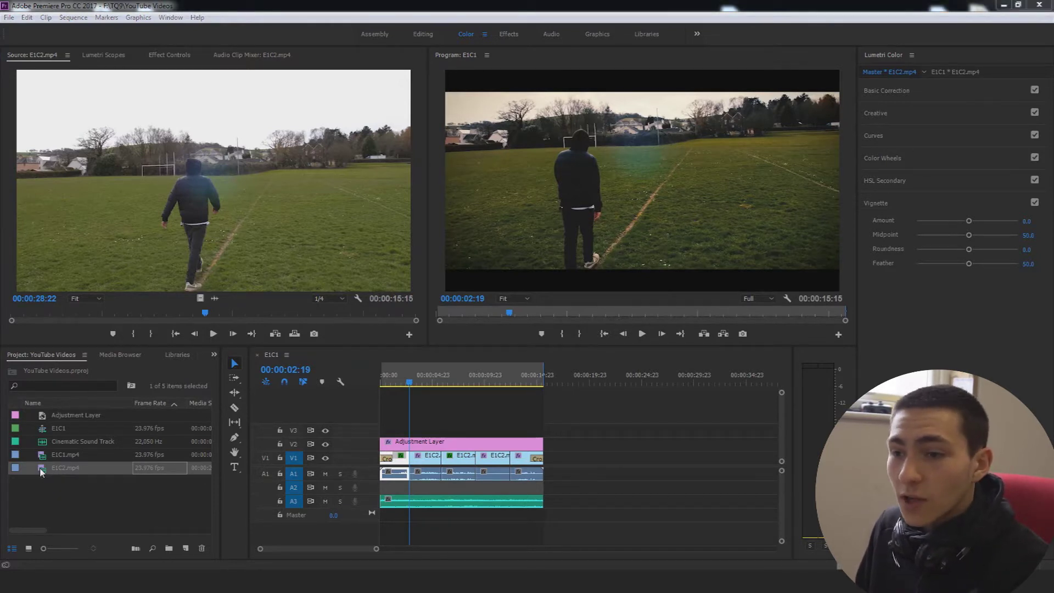
pyautogui.click(43, 472)
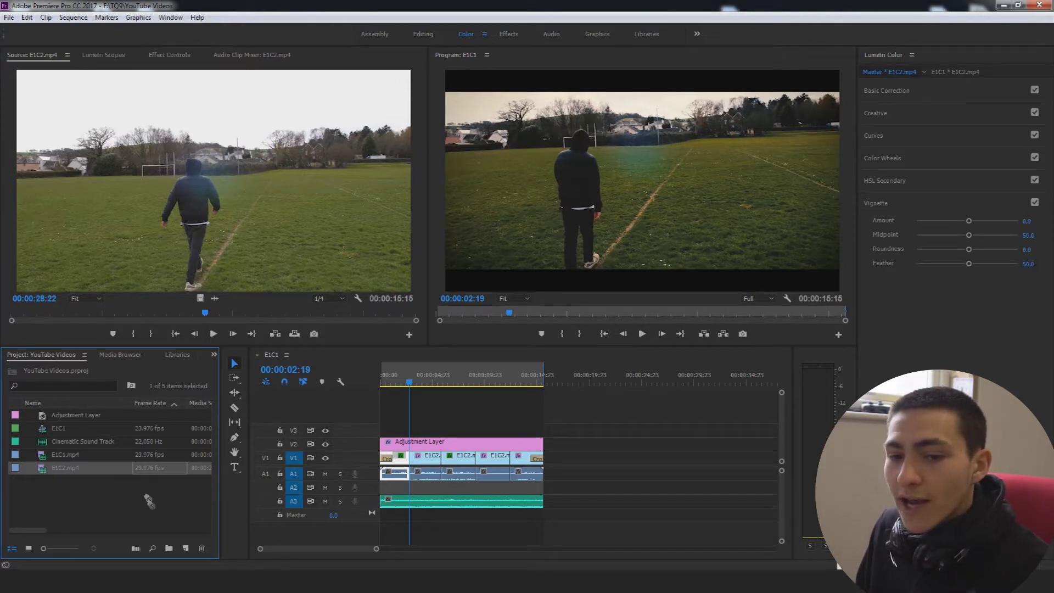
pyautogui.moveTo(187, 546); pyautogui.dragTo(187, 546)
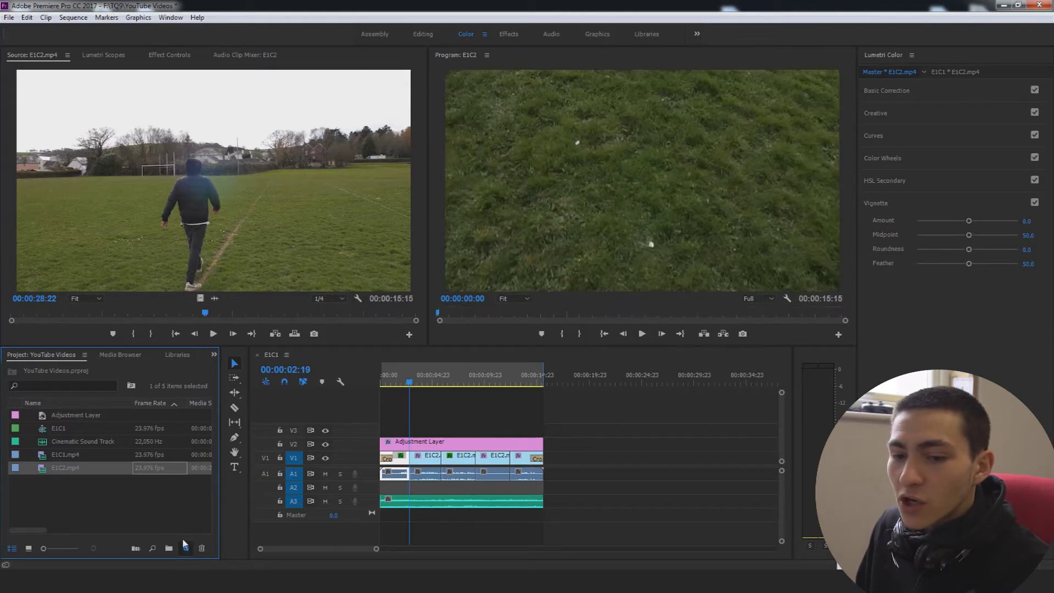
pyautogui.click(477, 462)
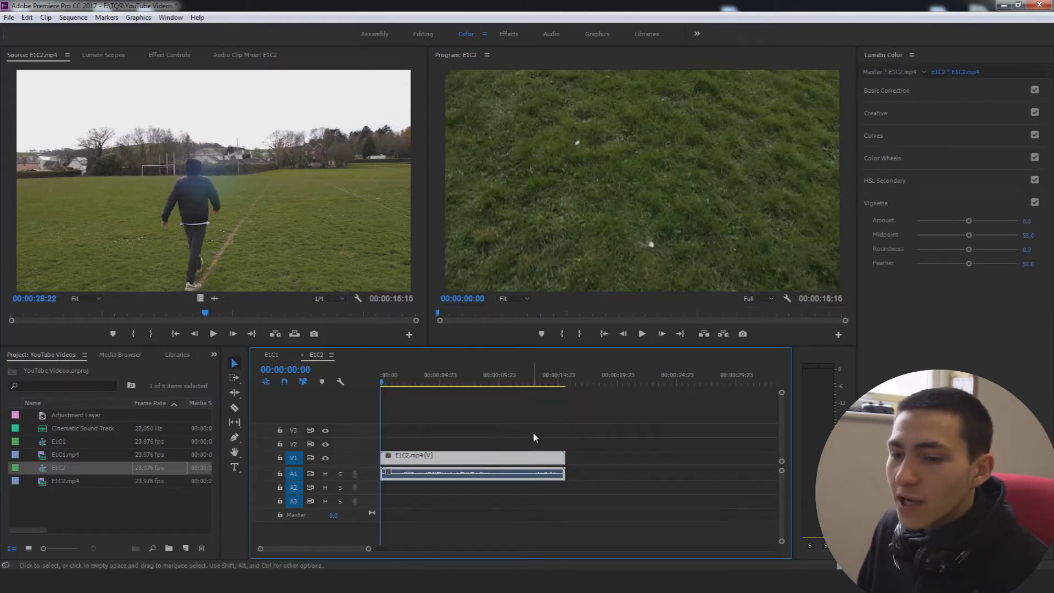
# Play the opening two seconds of the new E1C2 sequence, then leave its clip deselected
pyautogui.click(410, 394)
pyautogui.press('space')
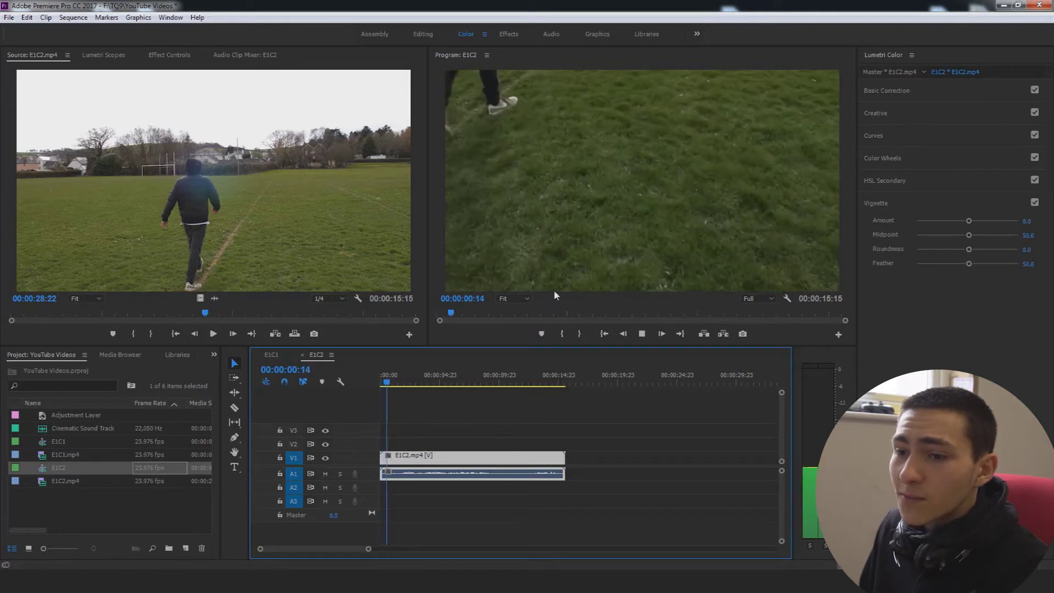
pyautogui.click(427, 457)
pyautogui.press('space')
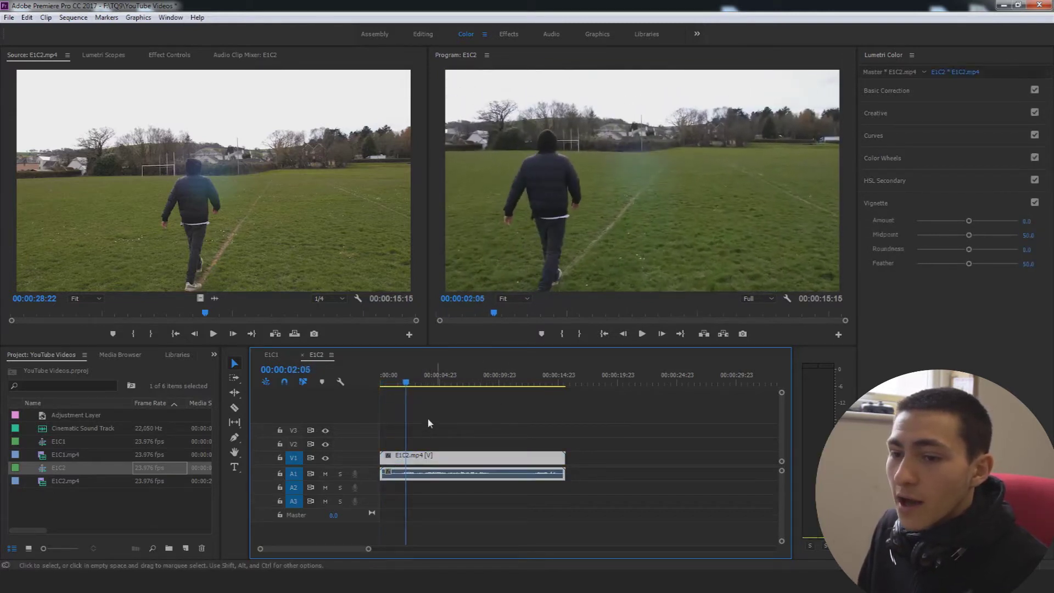
pyautogui.click(540, 417)
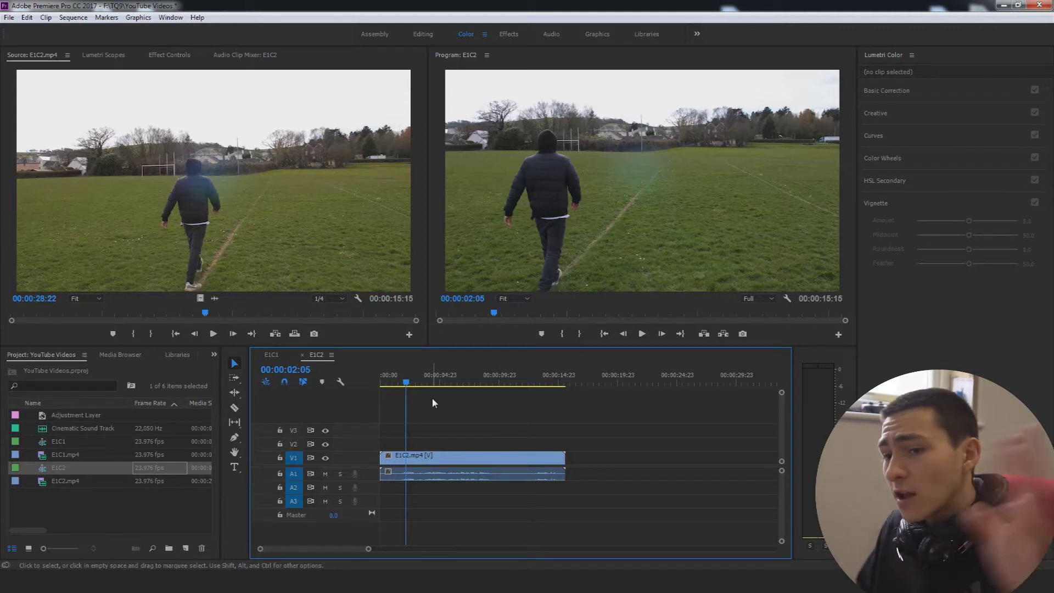
# Split the E1C2.mp4 clip on the timeline at the first shot change, at 00:00:02:20
pyautogui.click(434, 461)
pyautogui.click(456, 427)
pyautogui.moveTo(407, 383); pyautogui.dragTo(414, 391)
pyautogui.press('c')
pyautogui.click(413, 458)
pyautogui.click(235, 363)
pyautogui.click(413, 383)
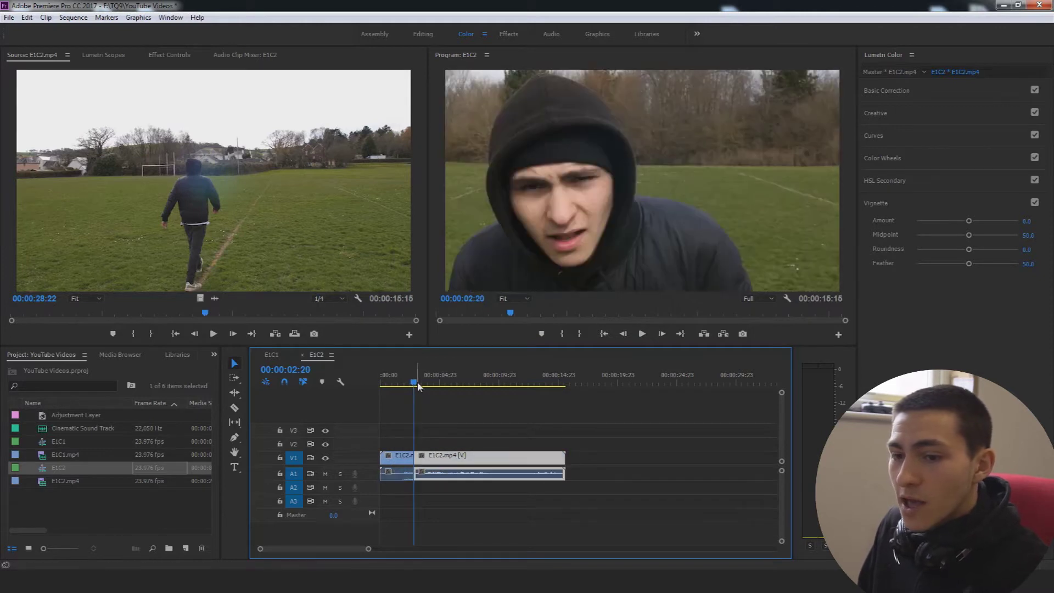
# Split the remaining E1C2.mp4 clip at the second shot change, between 5 and 6 seconds
pyautogui.click(455, 388)
pyautogui.moveTo(457, 393); pyautogui.dragTo(452, 394)
pyautogui.press('Right')
pyautogui.press('c')
pyautogui.click(449, 456)
# Play on to the third shot change and split the E1C2.mp4 clip at 00:00:09:03
pyautogui.press('space')
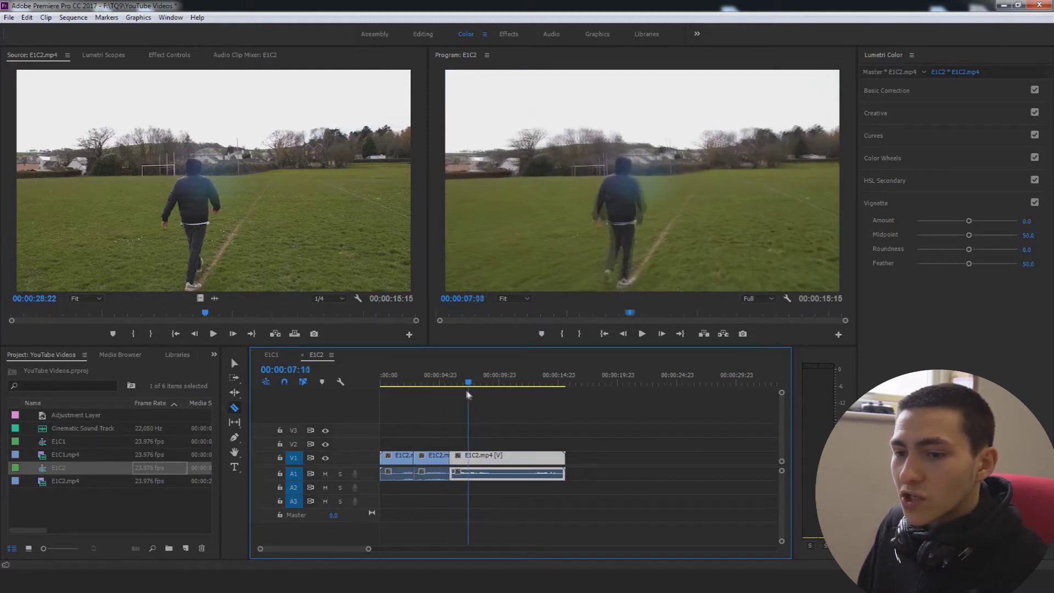
pyautogui.press('space')
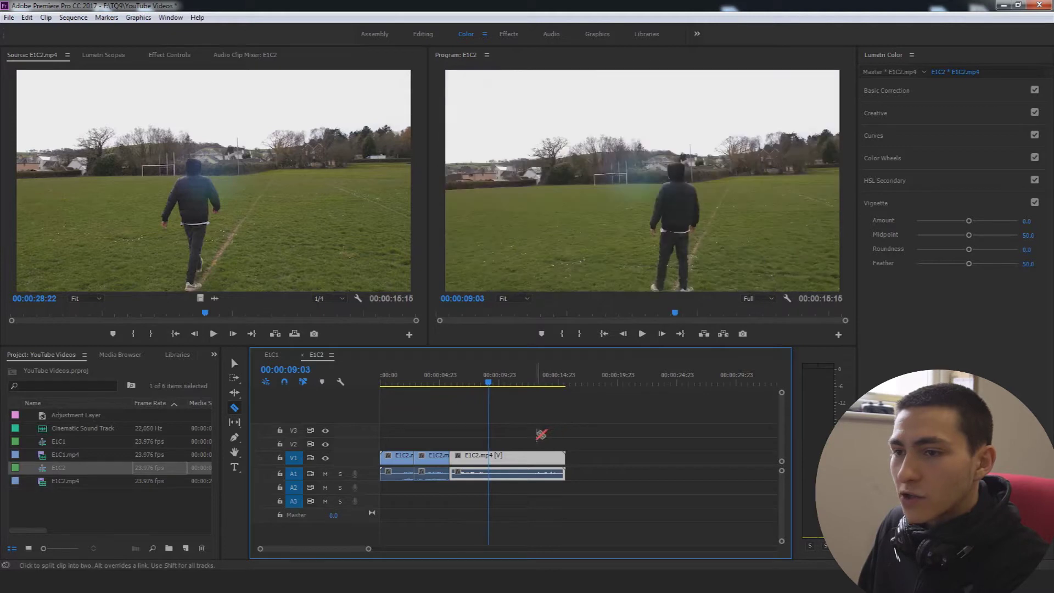
pyautogui.click(489, 456)
# Split the last E1C2.mp4 segment at the shot change just past 12 seconds and return the playhead to the start
pyautogui.moveTo(490, 383); pyautogui.dragTo(531, 393)
pyautogui.press('Left')
pyautogui.press('Left')
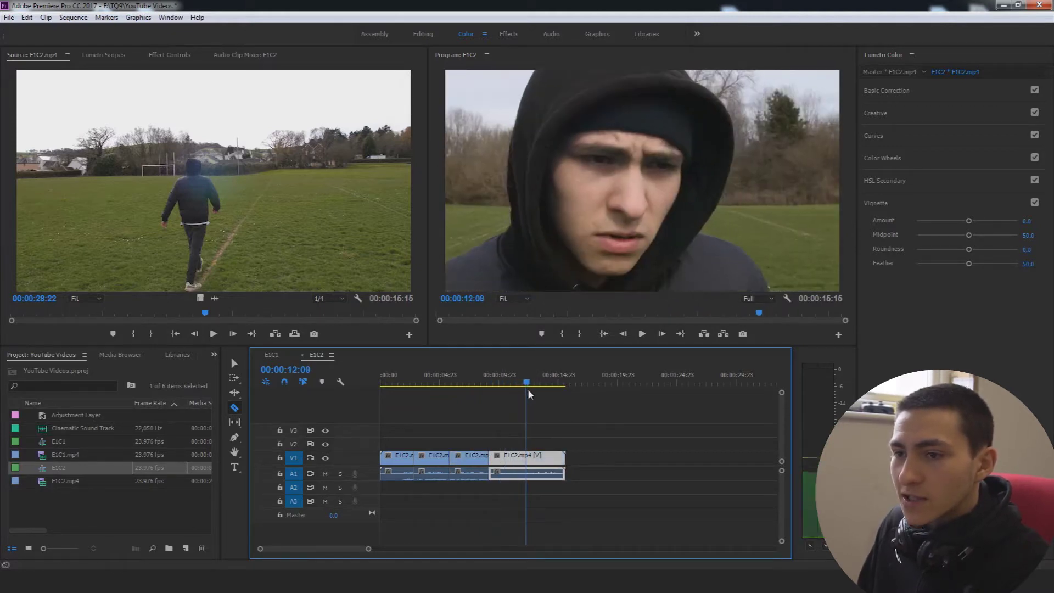
pyautogui.click(528, 458)
pyautogui.press('v')
pyautogui.press('Home')
pyautogui.click(595, 429)
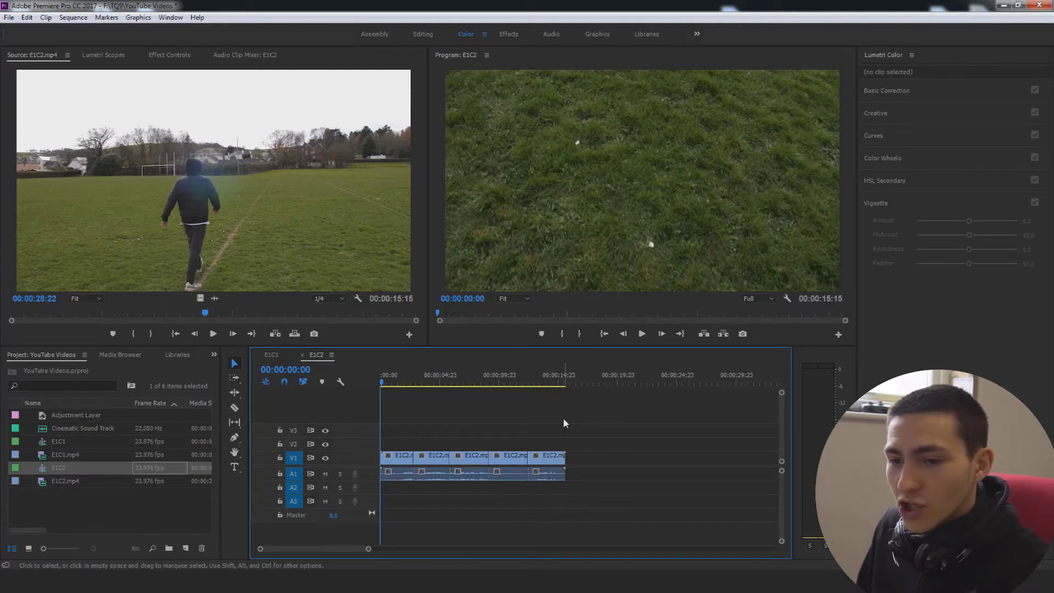
pyautogui.click(125, 491)
pyautogui.click(600, 482)
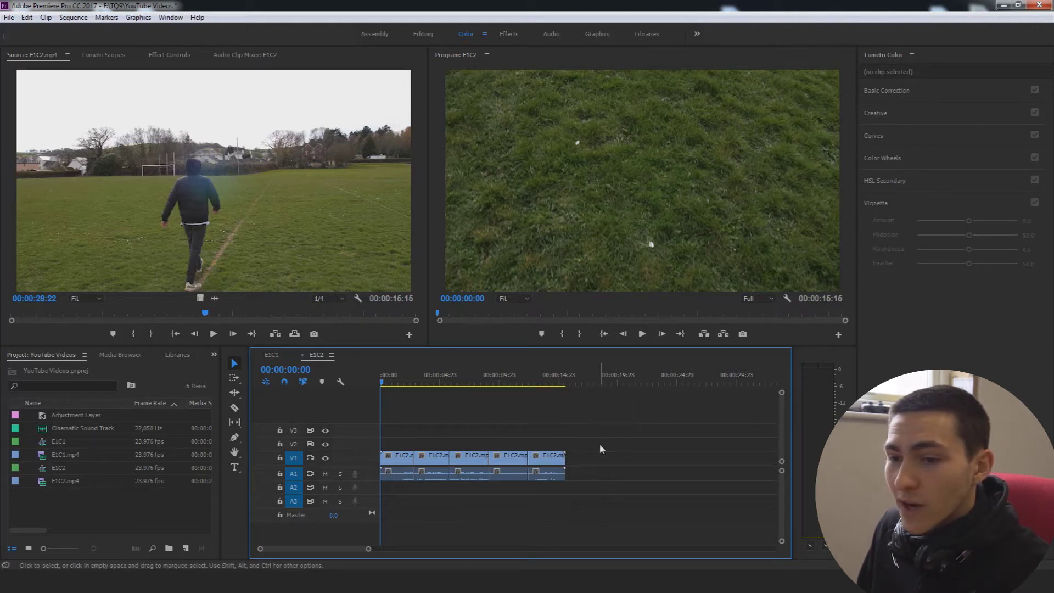
pyautogui.click(9, 17)
pyautogui.moveTo(110, 30)
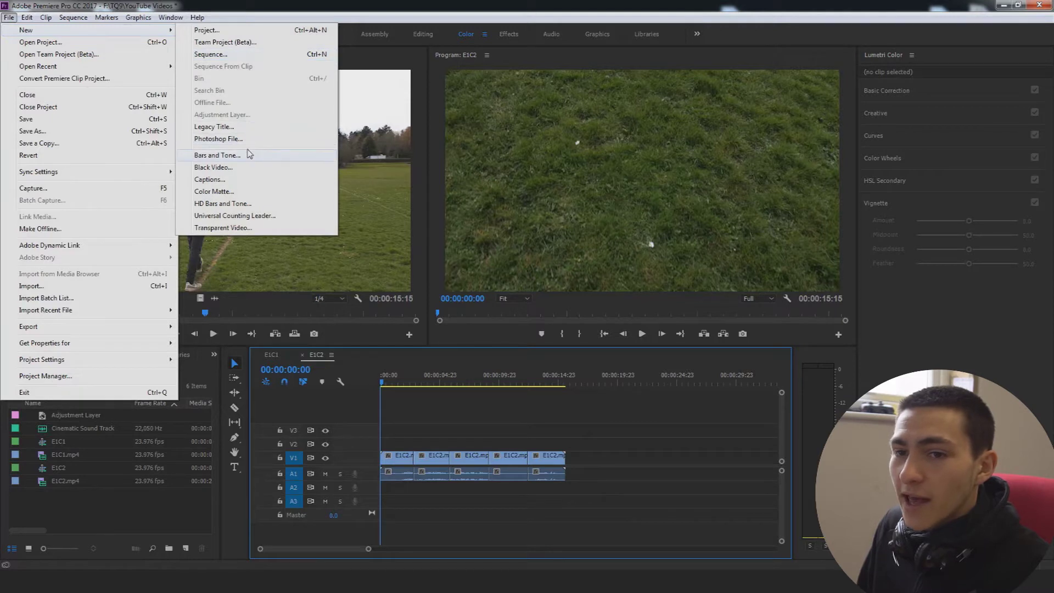
pyautogui.click(652, 430)
# Create a new adjustment layer in the project with the default video settings
pyautogui.click(148, 499)
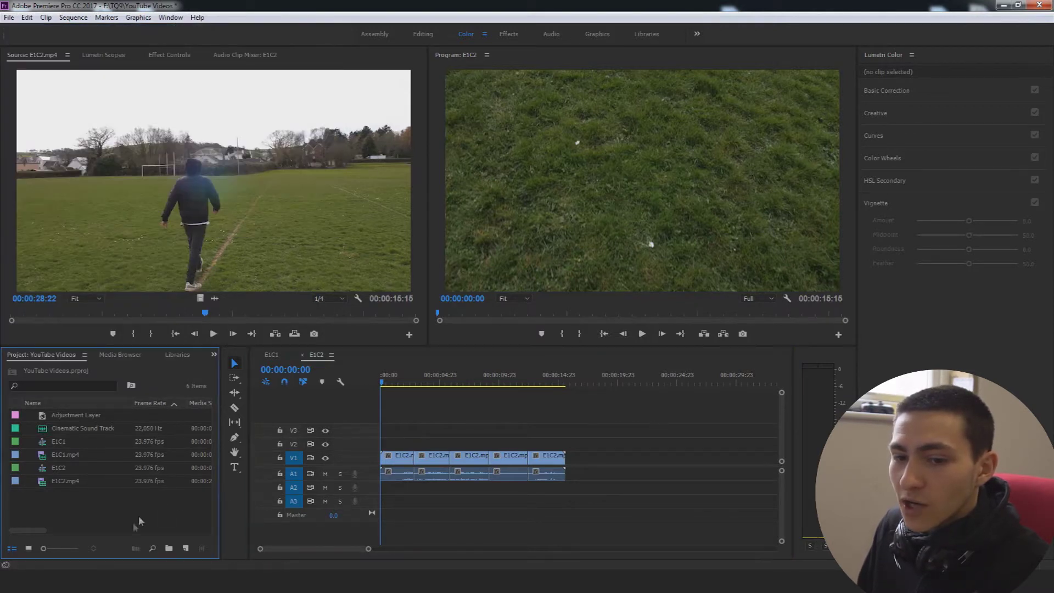
pyautogui.click(10, 17)
pyautogui.moveTo(22, 35)
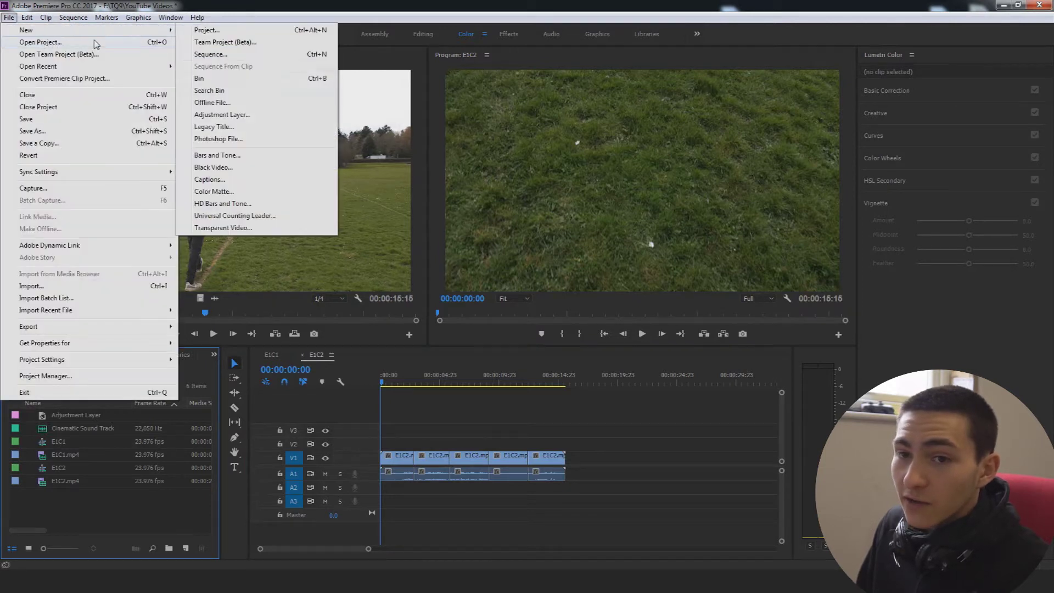
pyautogui.click(258, 117)
pyautogui.click(546, 328)
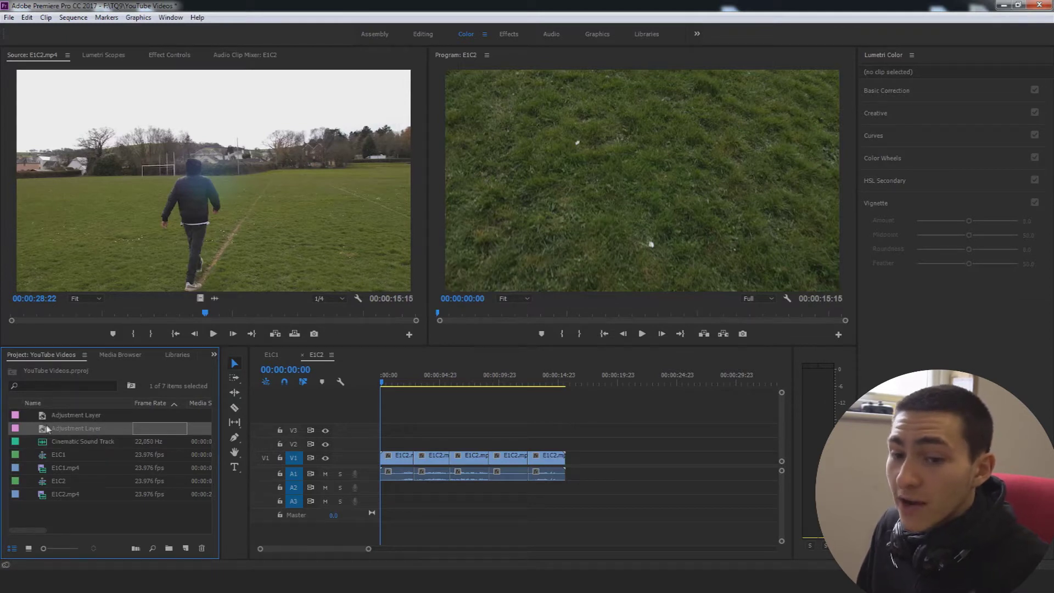
# Place the new adjustment layer on track V2 of the E1C2 sequence, covering all the cut clips
pyautogui.click(75, 415)
pyautogui.click(276, 357)
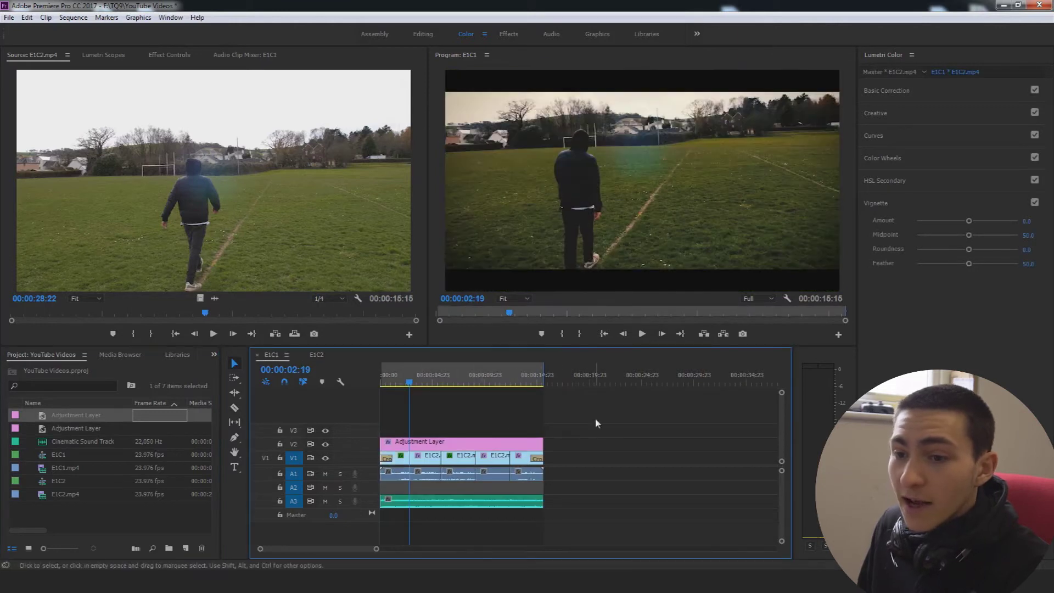
pyautogui.click(317, 354)
pyautogui.moveTo(76, 429); pyautogui.dragTo(565, 443)
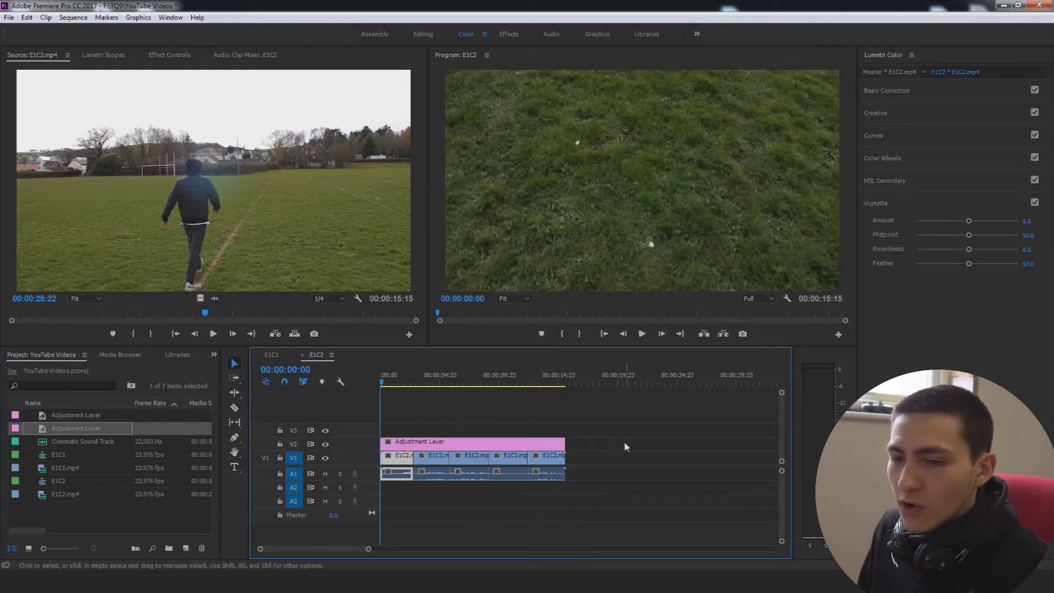
# Play the E1C2 sequence up to 00:00:04:23 to review the footage under the adjustment layer
pyautogui.click(476, 443)
pyautogui.moveTo(397, 386); pyautogui.dragTo(402, 384)
pyautogui.click(461, 397)
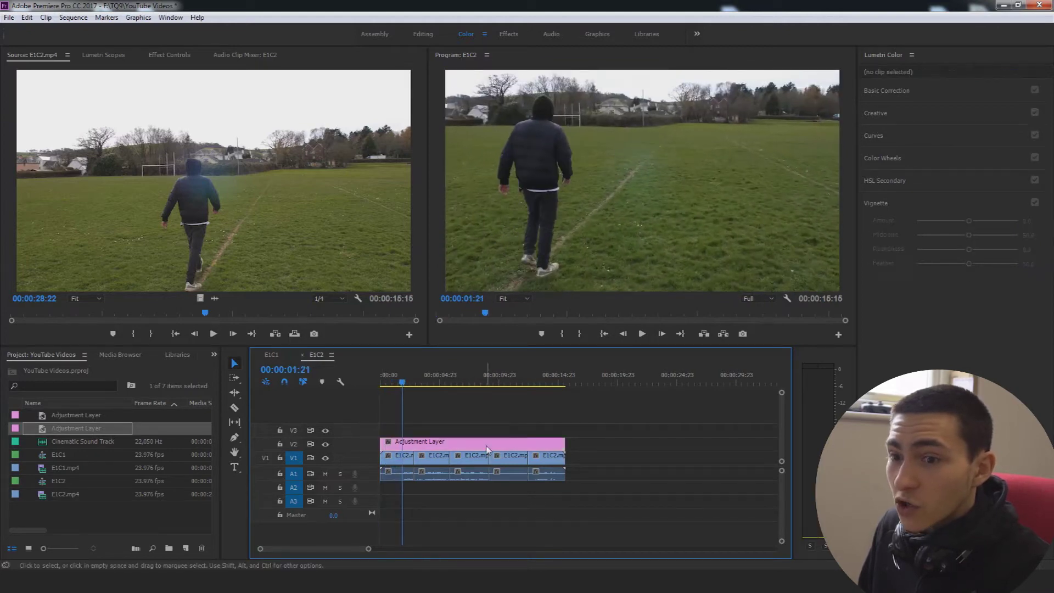
pyautogui.click(490, 442)
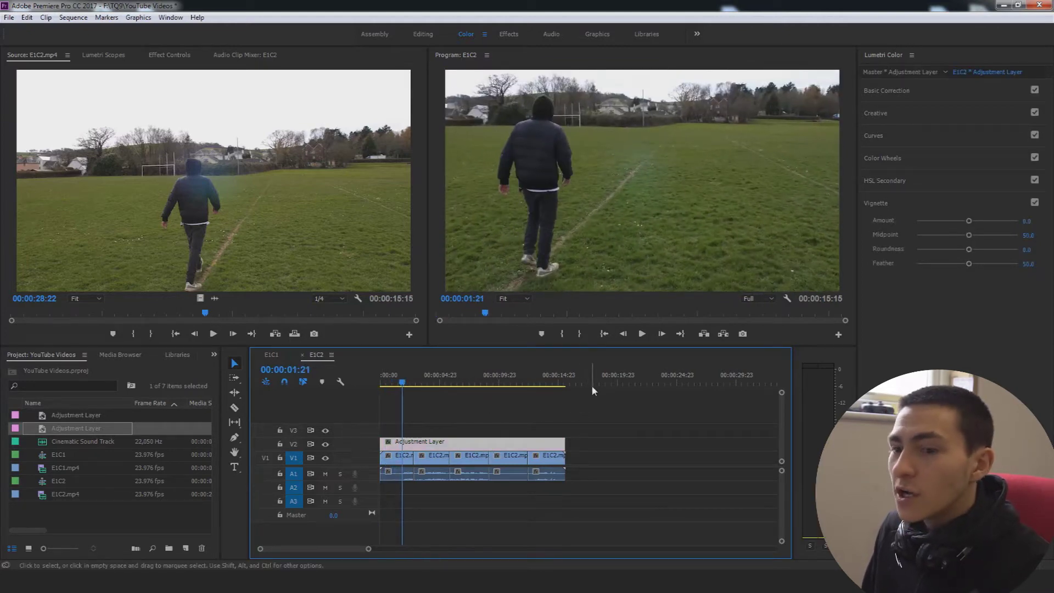
pyautogui.press('space')
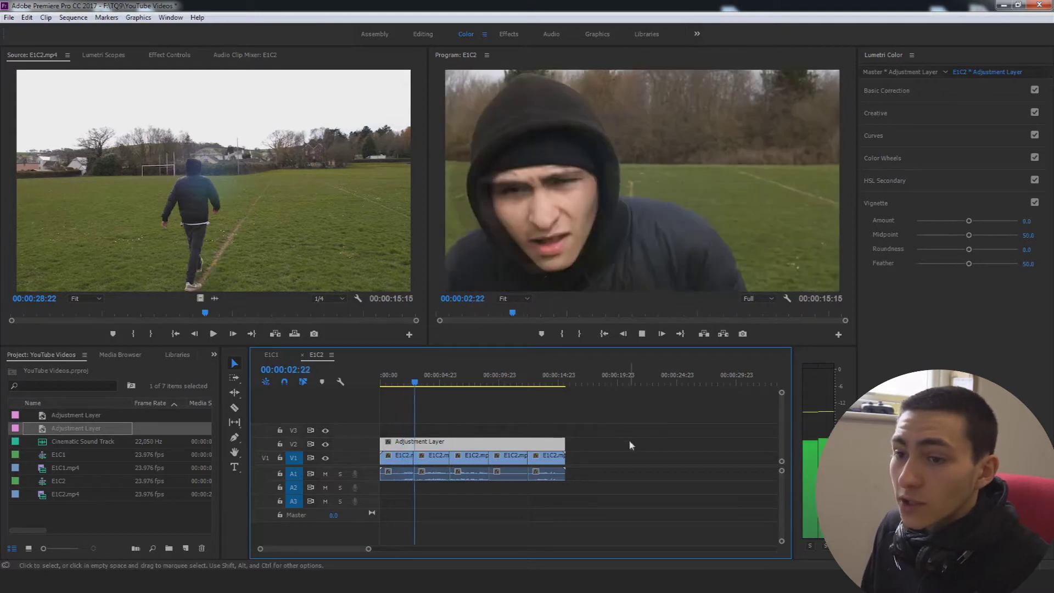
pyautogui.click(632, 433)
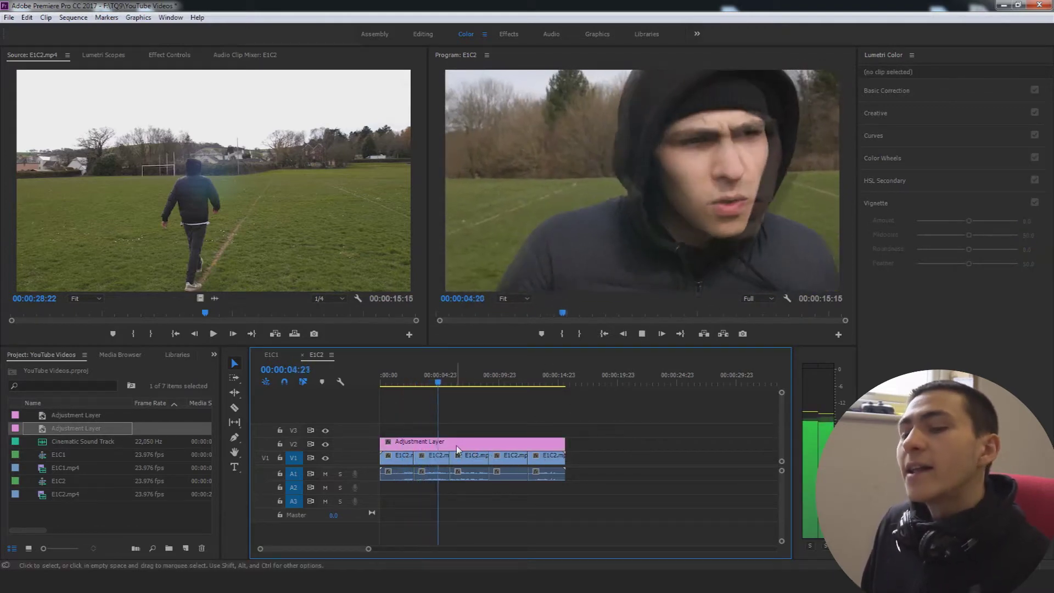
pyautogui.press('space')
# Apply the Creative look Fuji ETERNA 250D Fuji 3510 (by Adobe) to the adjustment layer
pyautogui.click(436, 456)
pyautogui.click(457, 446)
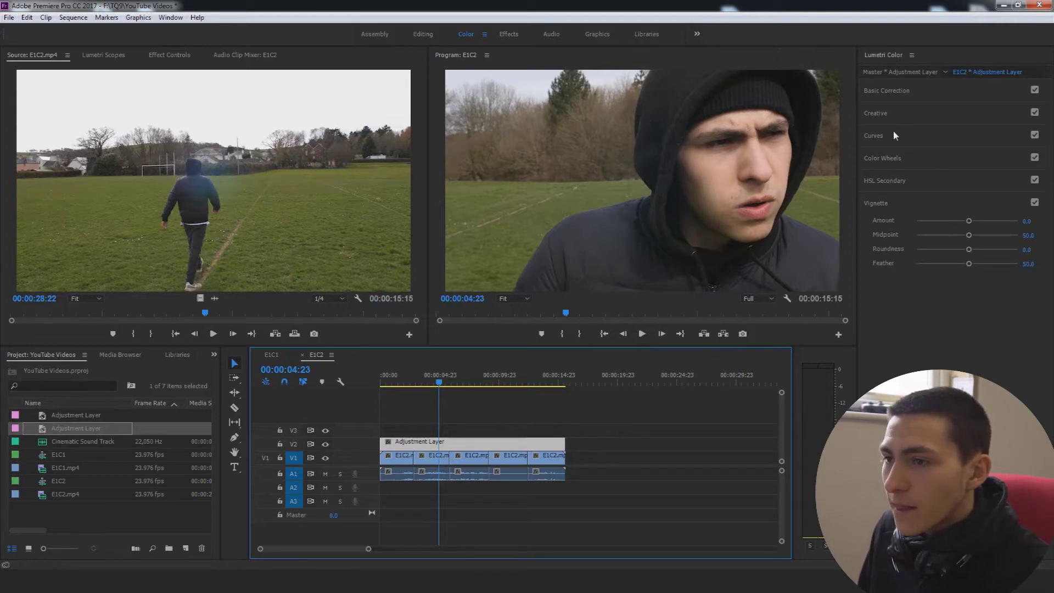
pyautogui.click(891, 113)
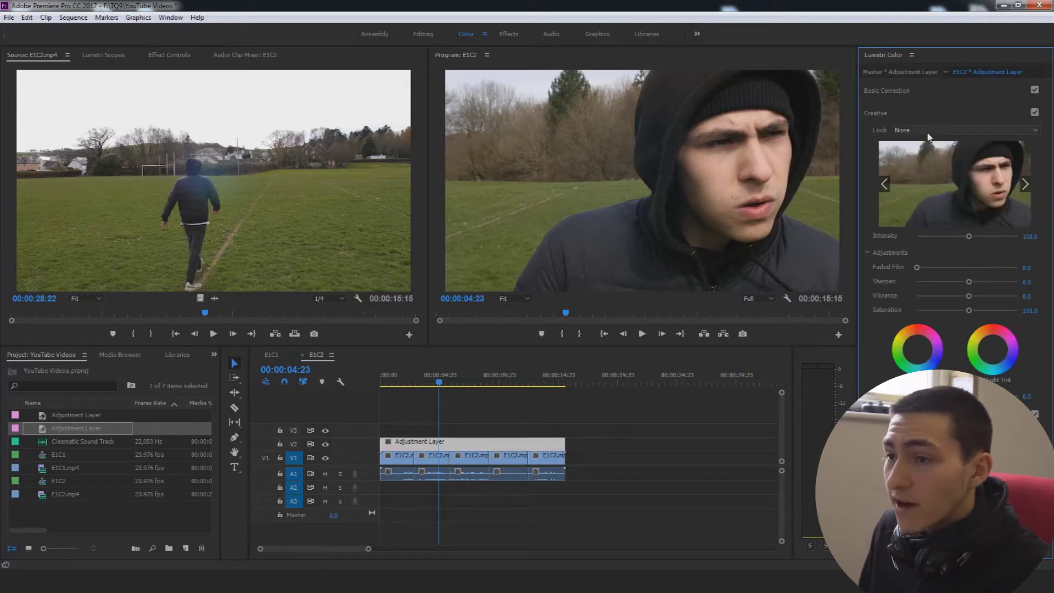
pyautogui.click(932, 136)
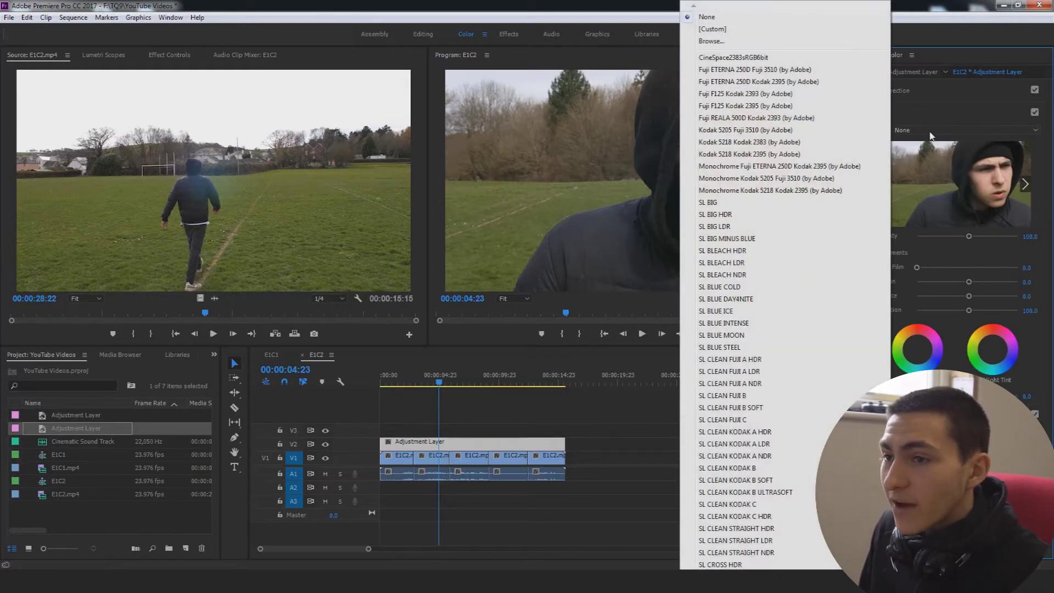
pyautogui.click(793, 70)
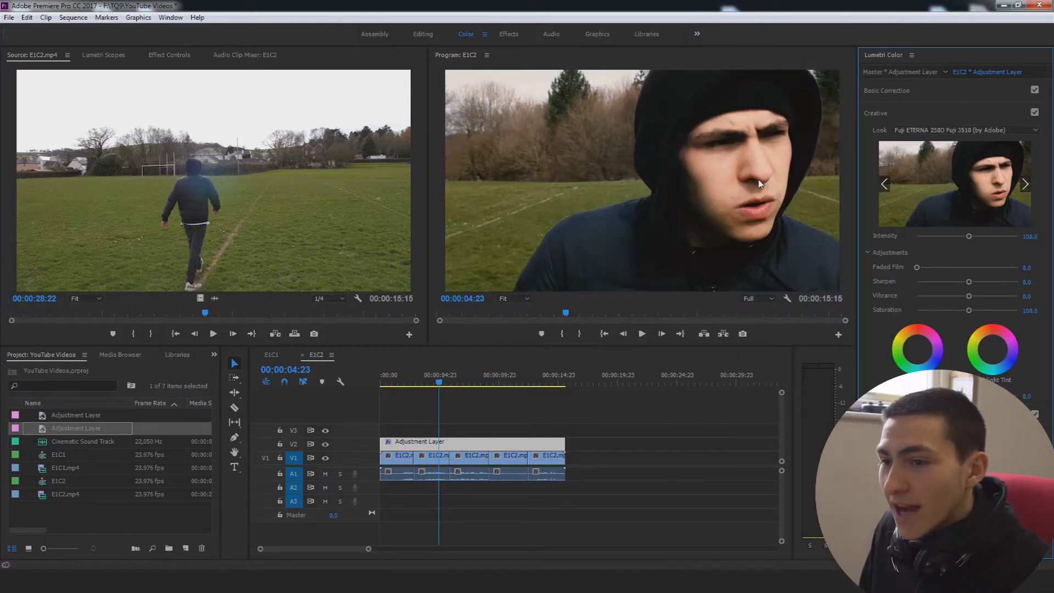
# Toggle the Creative correction off and on at 00:00:04:23 and 00:00:07:10 to compare the Fuji ETERNA 250D Fuji 3510 look with the ungraded footage
pyautogui.click(943, 132)
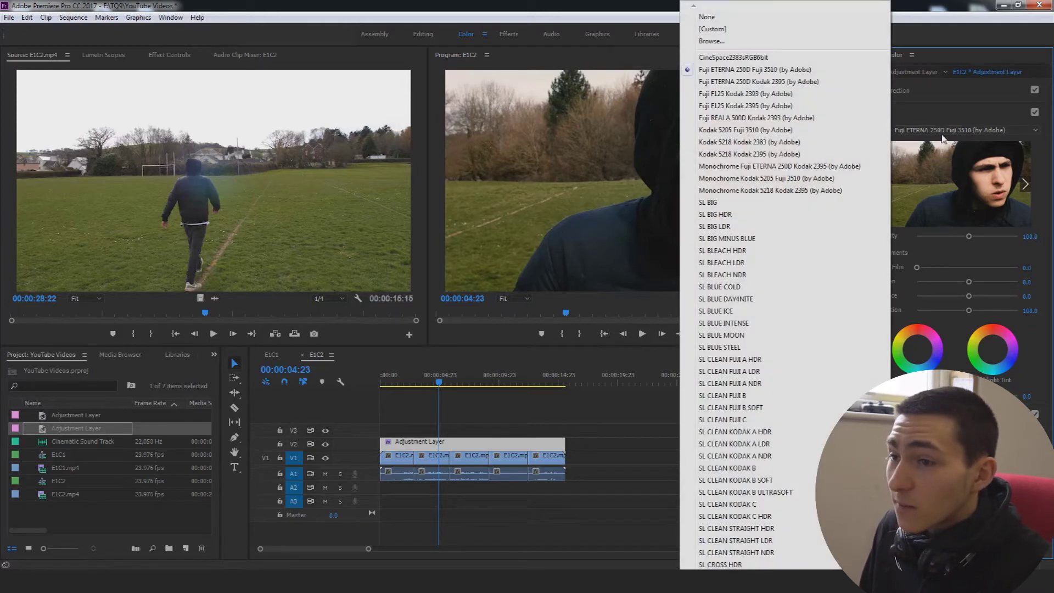
pyautogui.click(794, 71)
pyautogui.click(1035, 113)
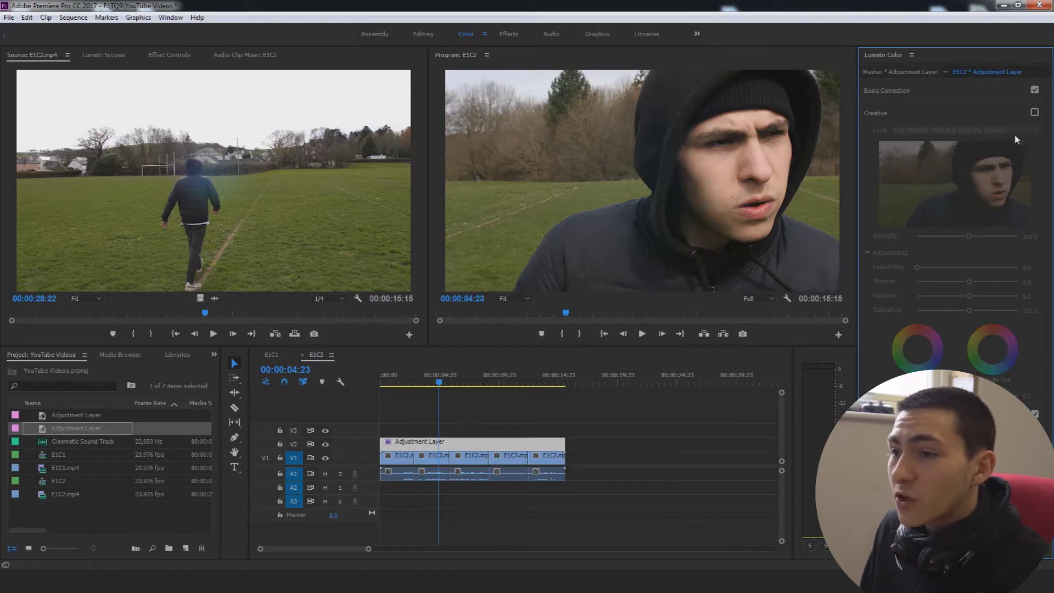
pyautogui.moveTo(455, 379); pyautogui.dragTo(468, 379)
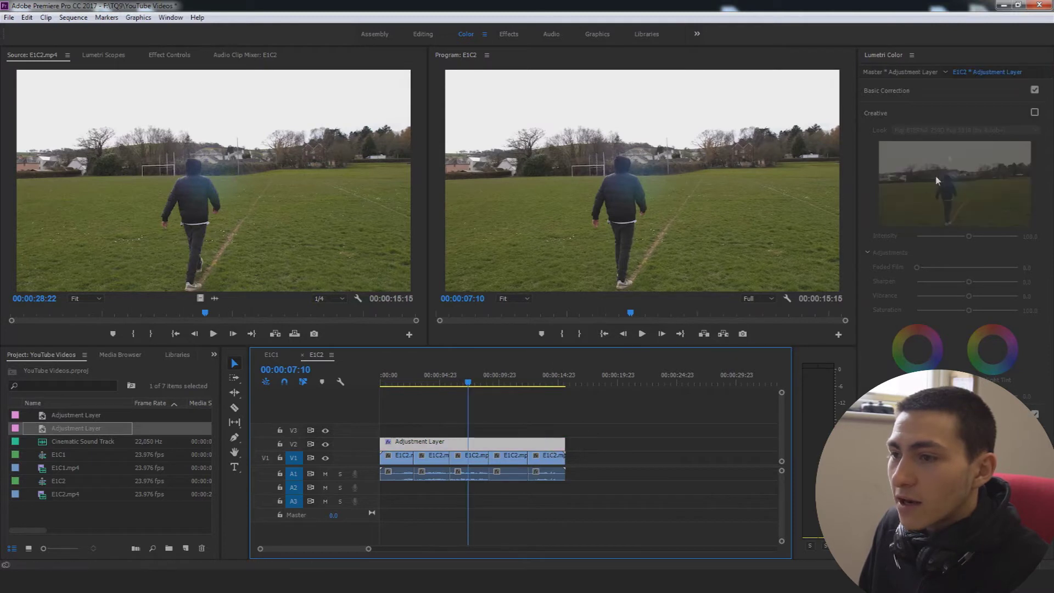
pyautogui.click(1035, 112)
pyautogui.click(1035, 112)
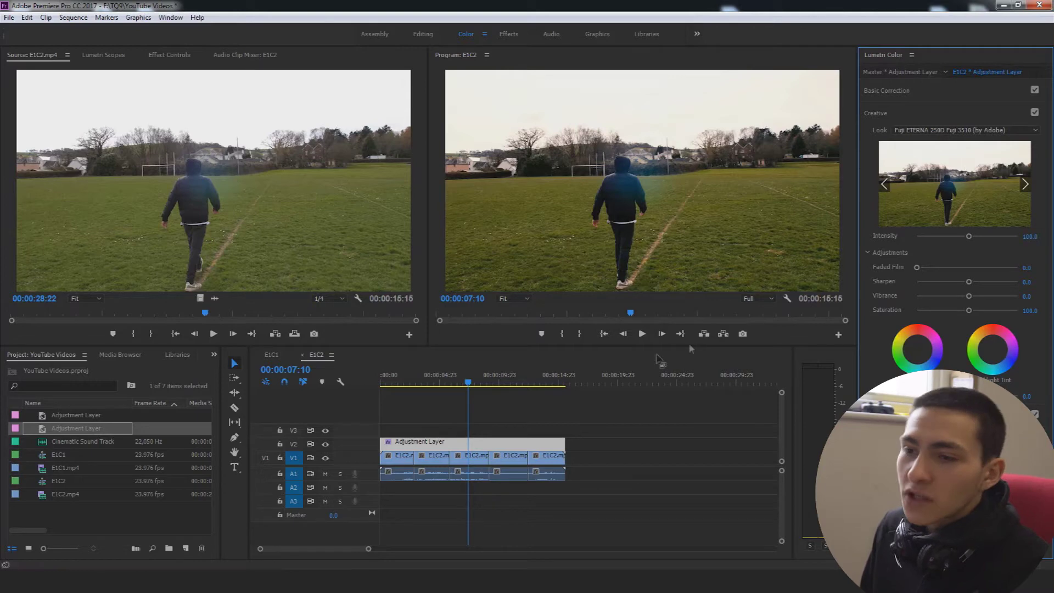
# Set the Faded Film amount of the adjustment layer's Creative look to 20
pyautogui.click(1028, 269)
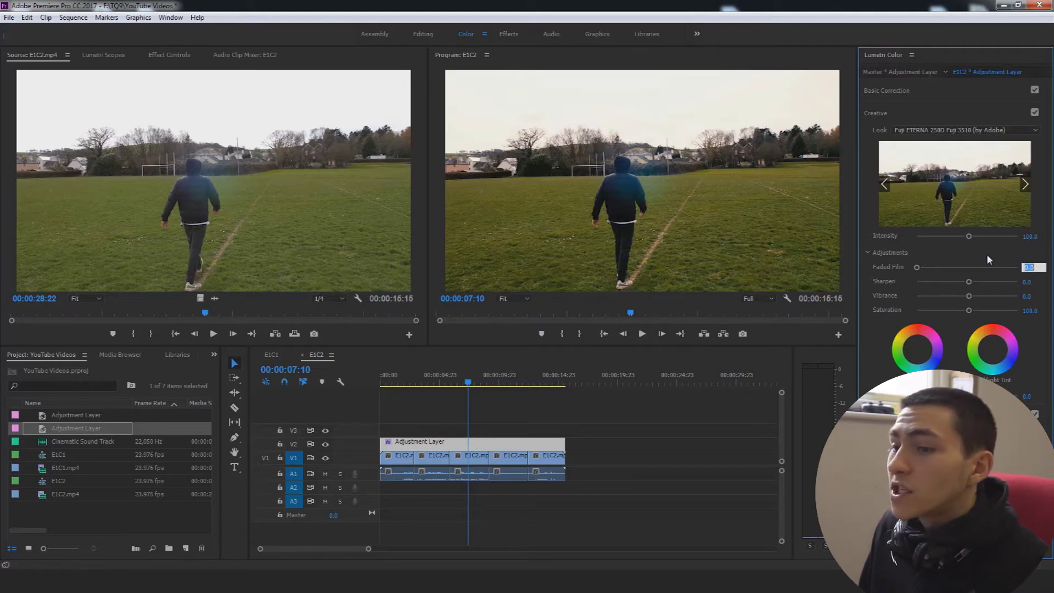
pyautogui.write('20')
pyautogui.press('Return')
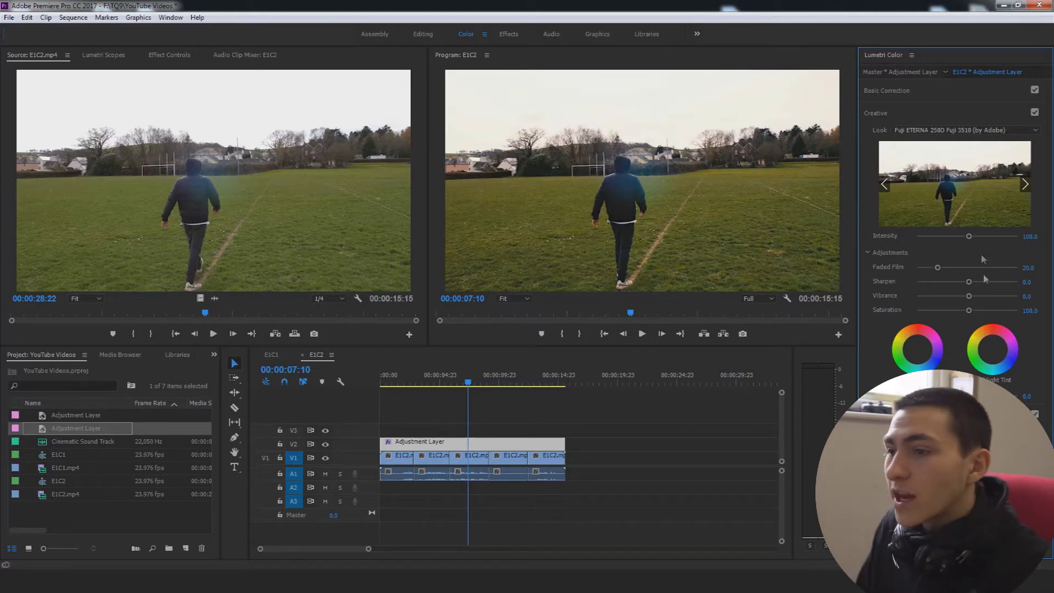
# Play the E1C2 sequence from the start, then replay it from 00:00:01:18 to 00:00:04:06 to review the faded film look
pyautogui.press('Home')
pyautogui.click(650, 408)
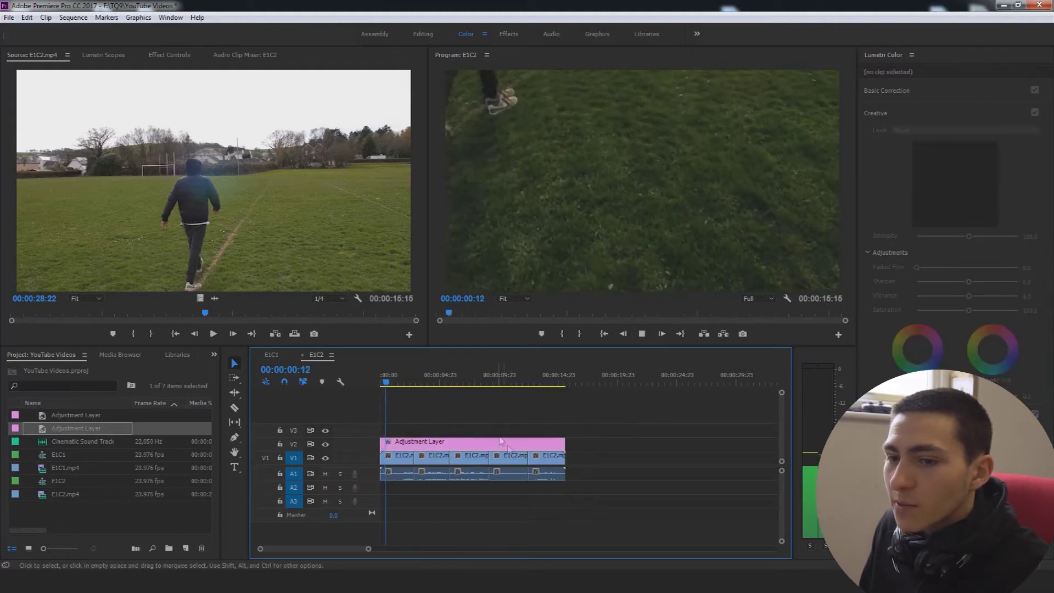
pyautogui.click(540, 441)
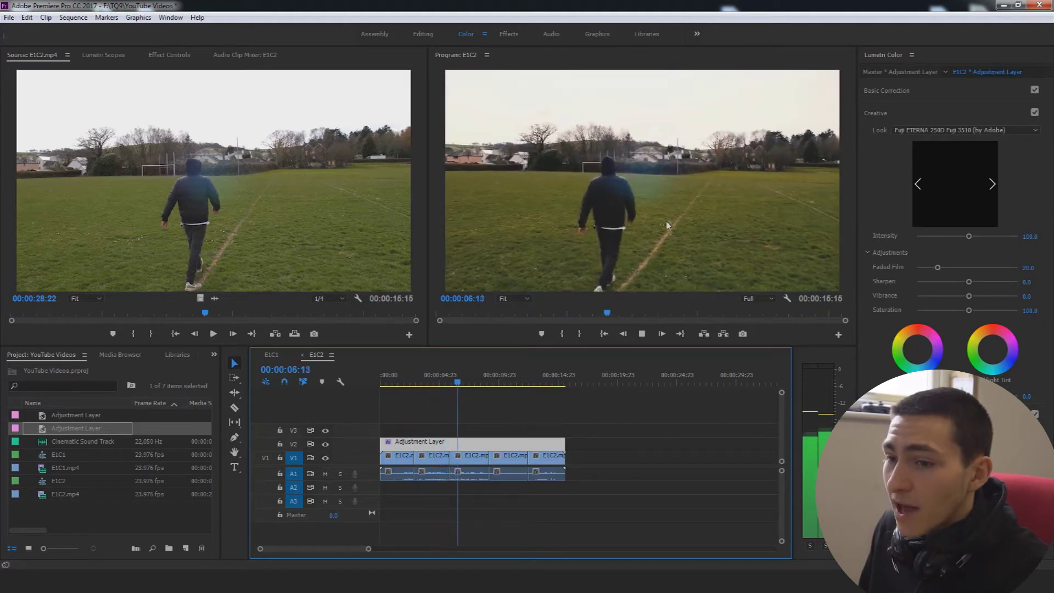
pyautogui.click(433, 379)
pyautogui.moveTo(432, 380); pyautogui.dragTo(417, 384)
pyautogui.press('Left')
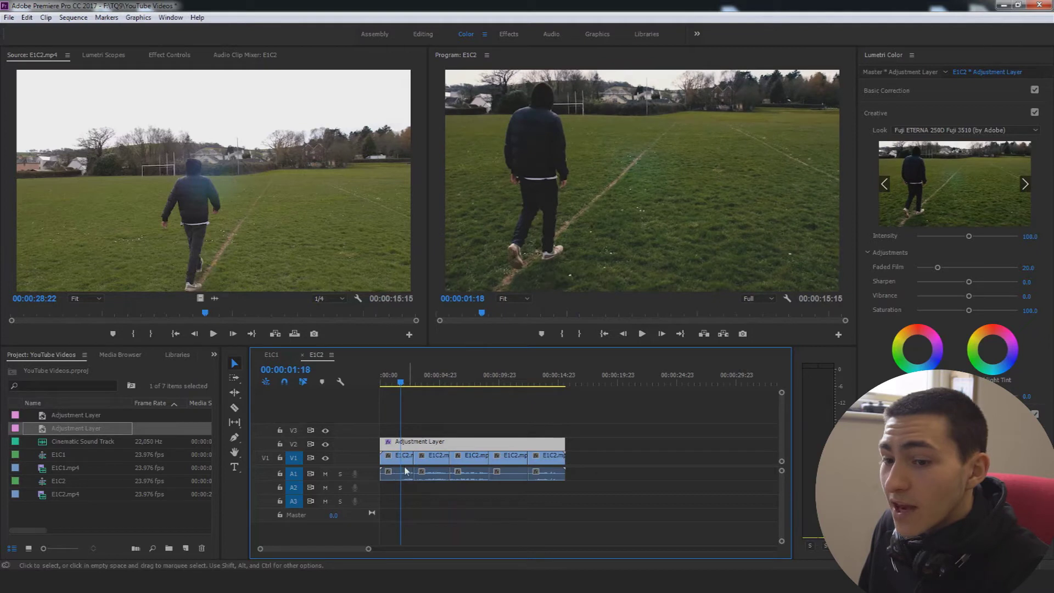
pyautogui.click(452, 411)
pyautogui.click(447, 440)
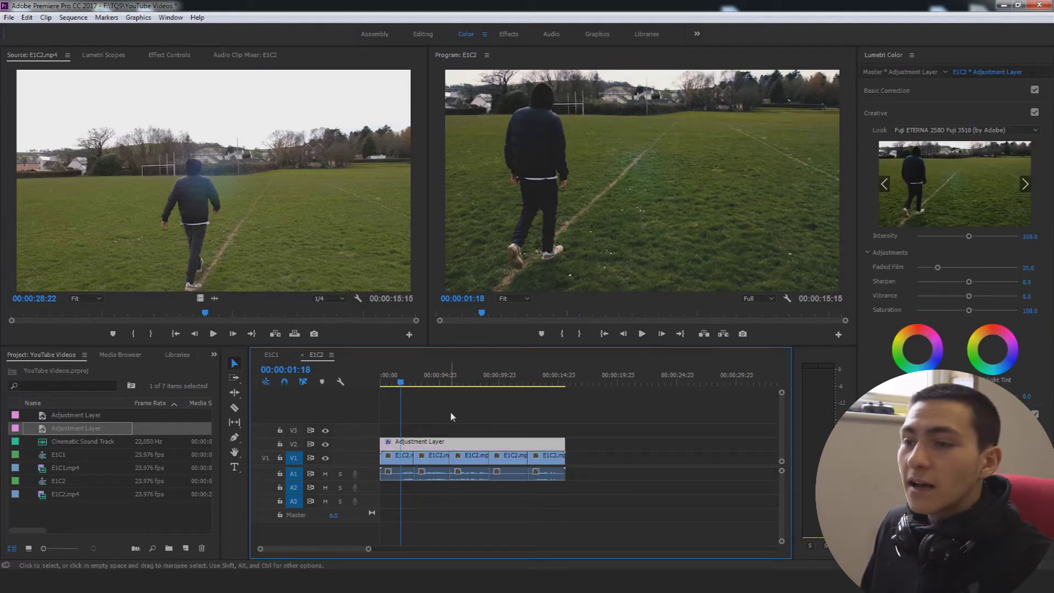
pyautogui.press('space')
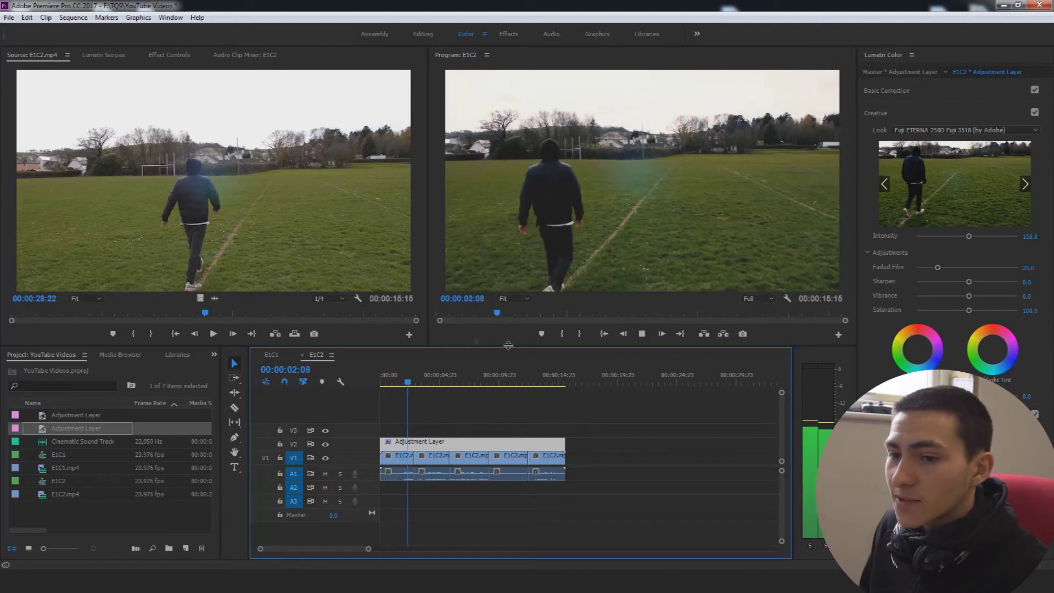
pyautogui.press('space')
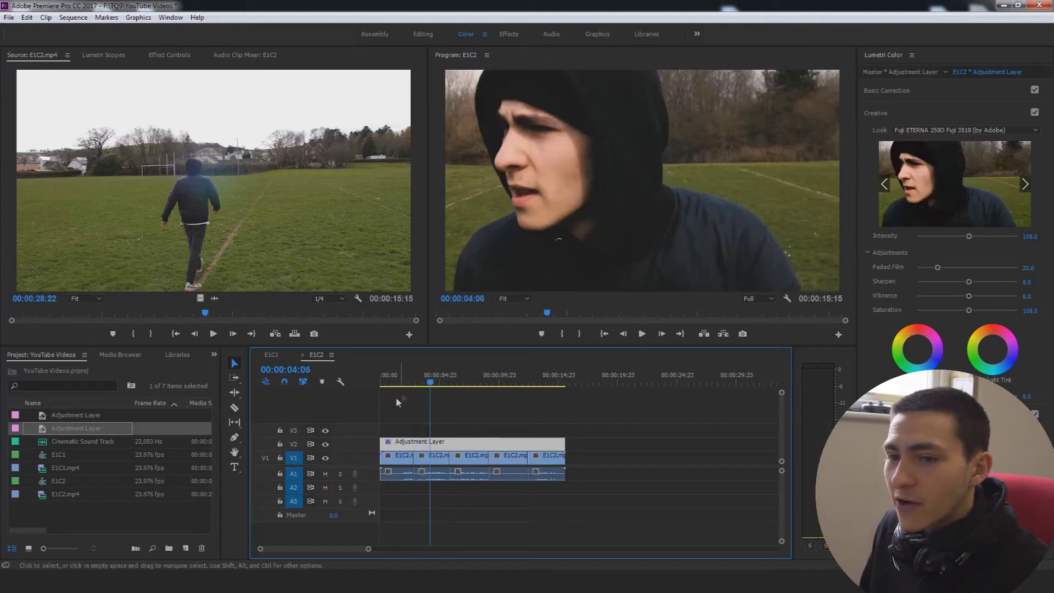
# Grade the first E1C2.mp4 clip in Basic Correction with contrast about 35, highlights about -49 and shadows about 15
pyautogui.click(395, 377)
pyautogui.click(405, 459)
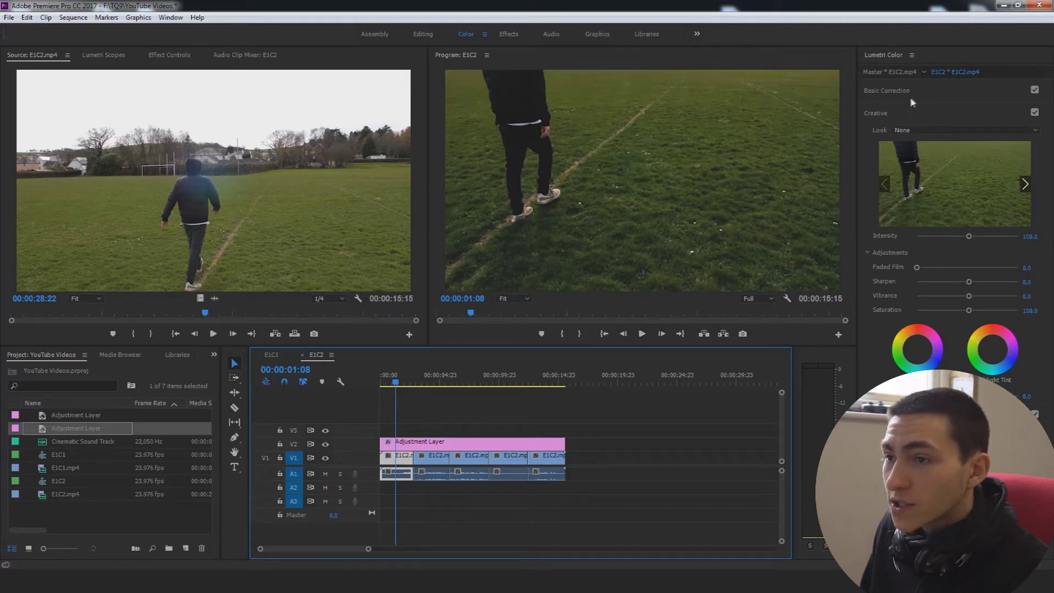
pyautogui.click(922, 86)
pyautogui.press('space')
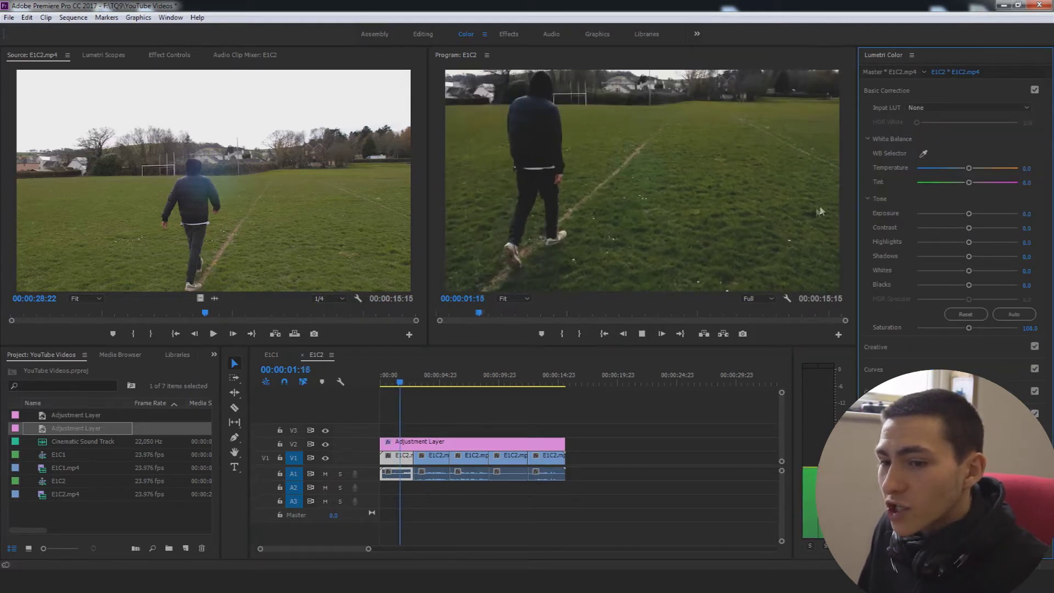
pyautogui.click(638, 335)
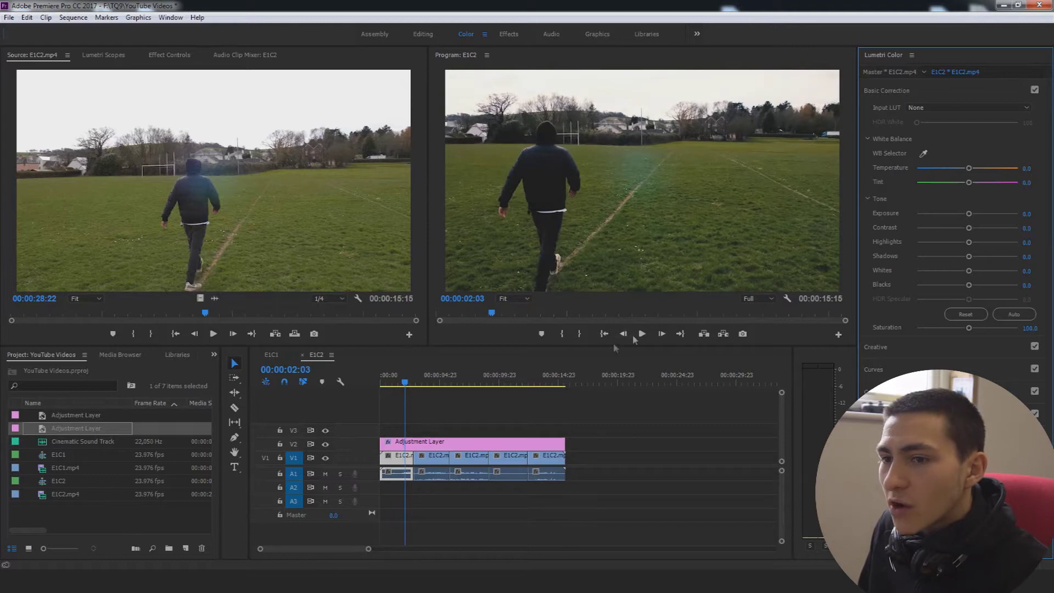
pyautogui.press('Left')
pyautogui.press('Left')
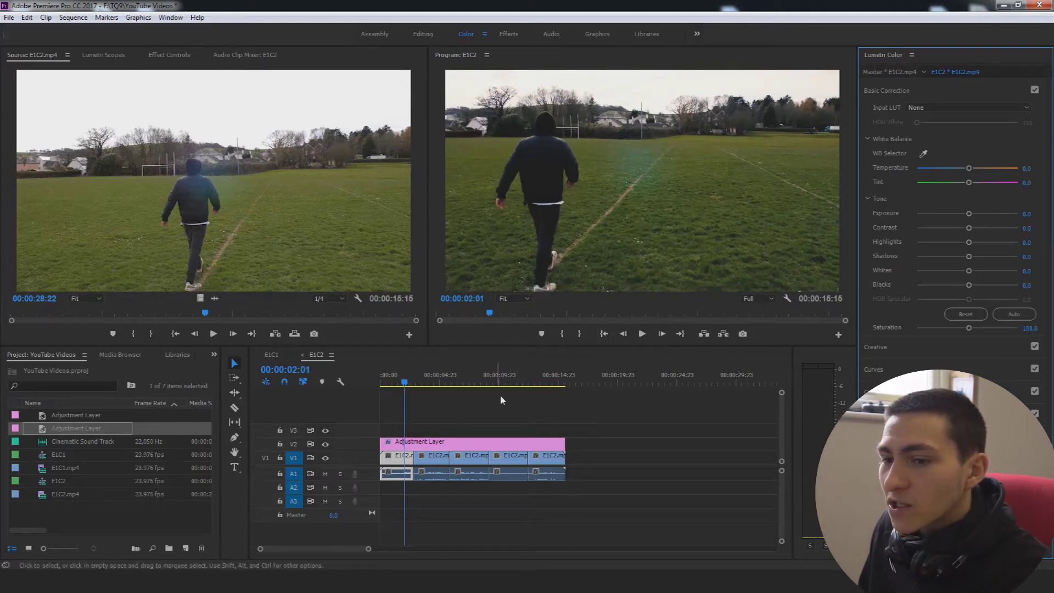
pyautogui.press('Right')
pyautogui.press('Right')
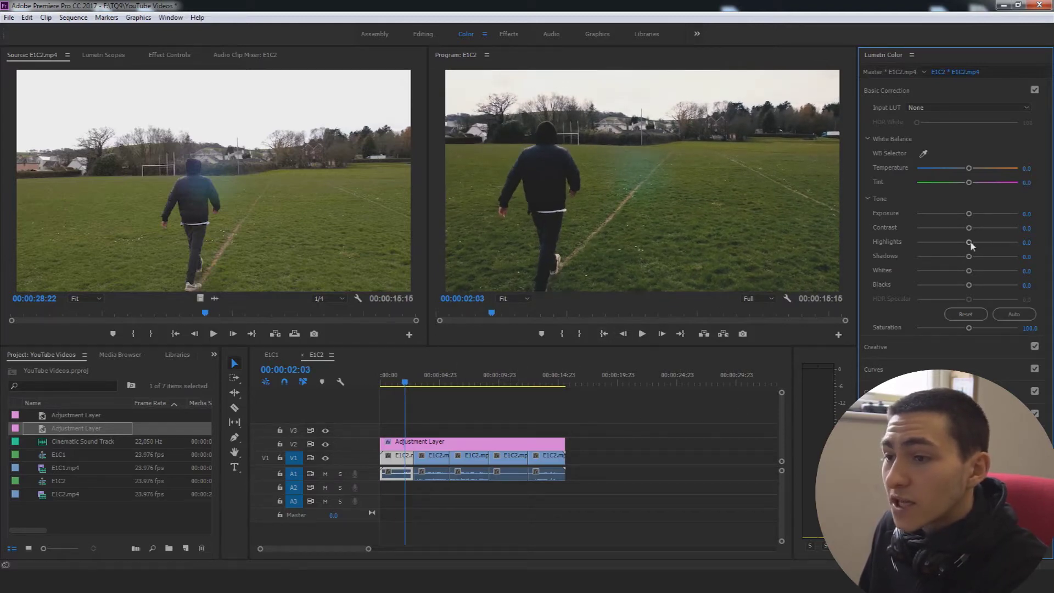
pyautogui.press('Right')
pyautogui.moveTo(969, 242); pyautogui.dragTo(950, 243)
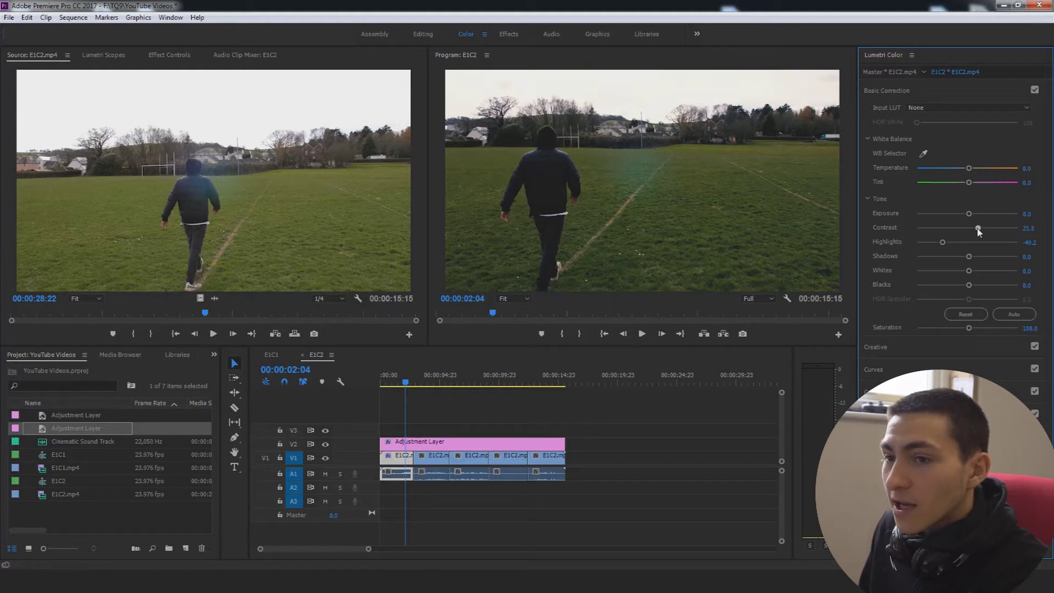
pyautogui.moveTo(969, 256); pyautogui.dragTo(976, 256)
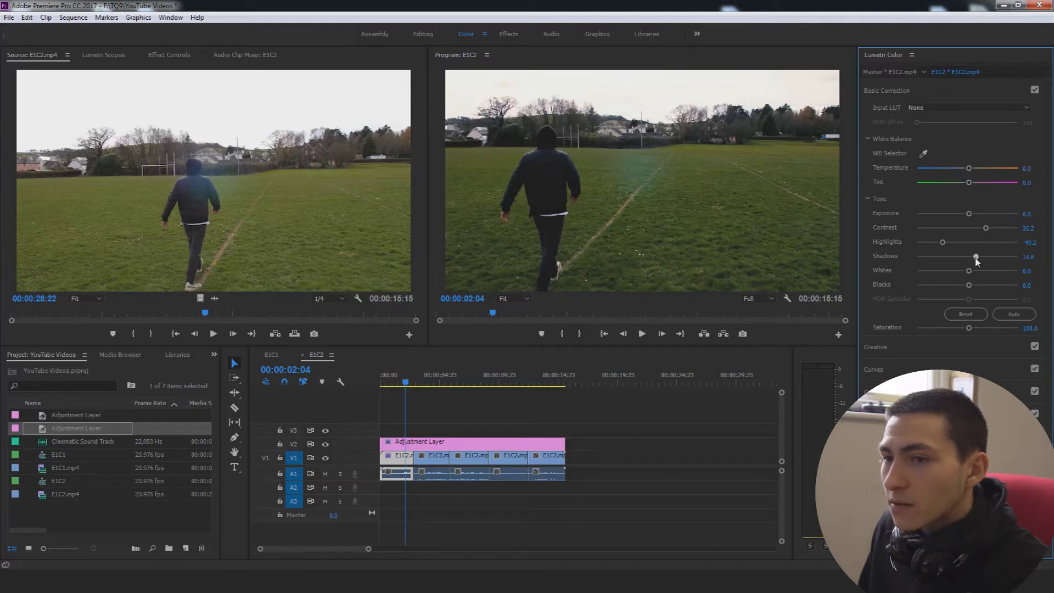
# Grade the second E1C2.mp4 clip in Basic Correction with contrast about 22, highlights about -35, whites about 19 and blacks about -6
pyautogui.click(432, 379)
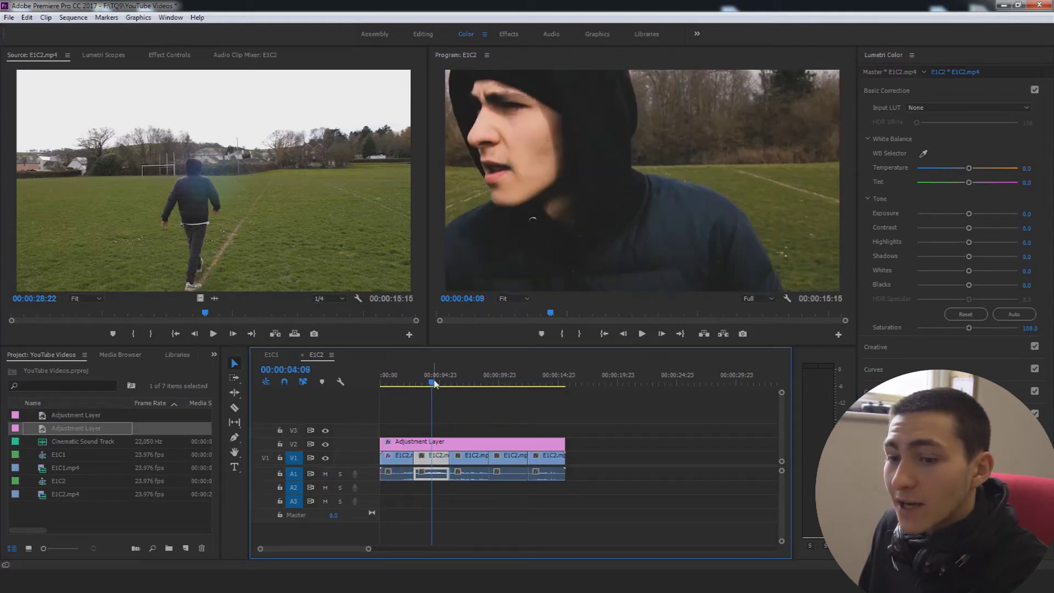
pyautogui.moveTo(432, 382); pyautogui.dragTo(436, 386)
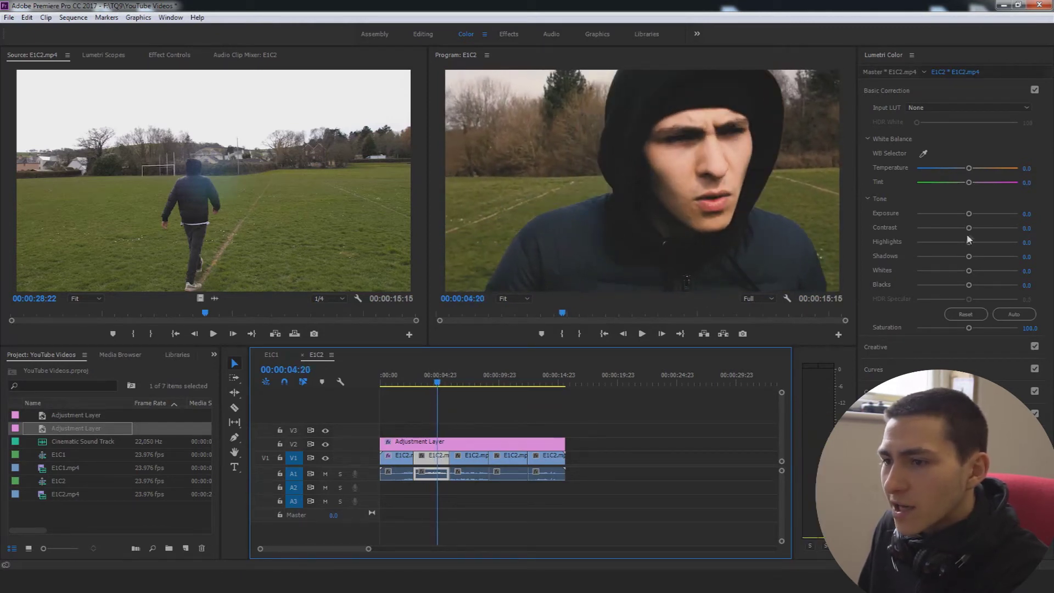
pyautogui.moveTo(969, 242); pyautogui.dragTo(951, 243)
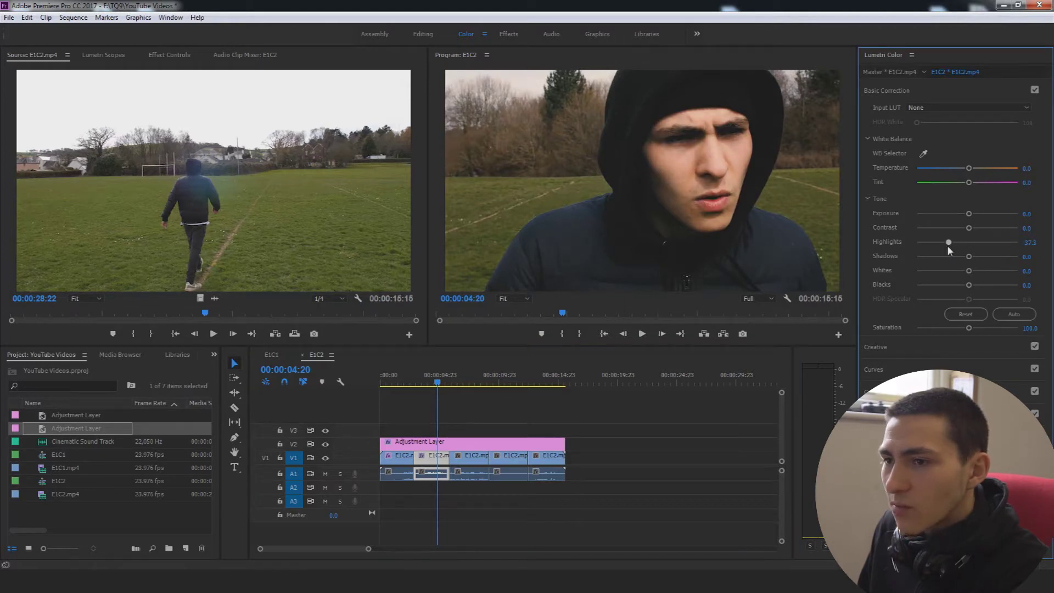
pyautogui.moveTo(943, 250); pyautogui.dragTo(940, 247)
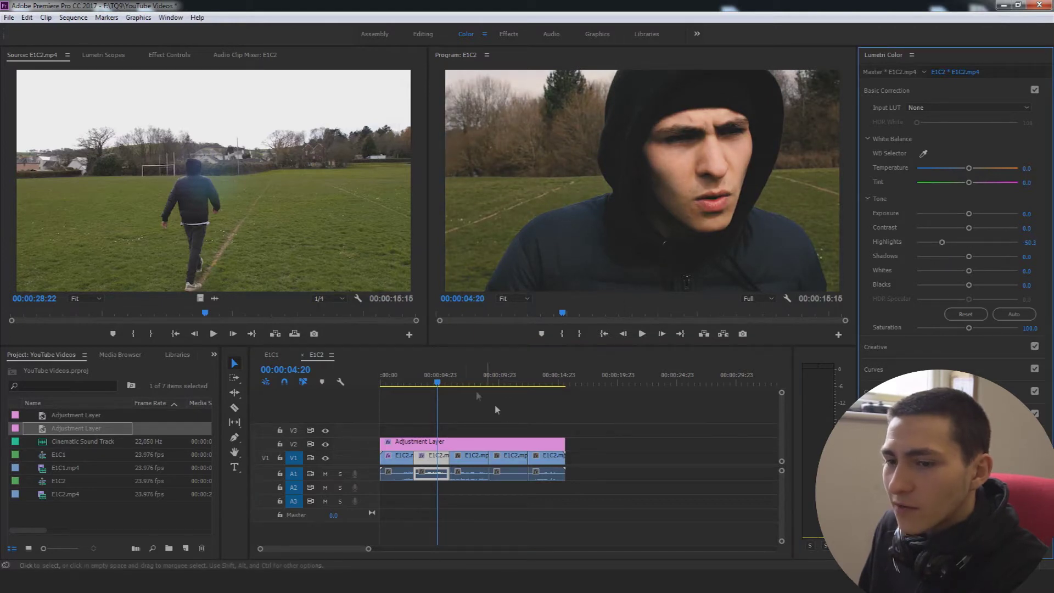
pyautogui.moveTo(446, 391); pyautogui.dragTo(430, 388)
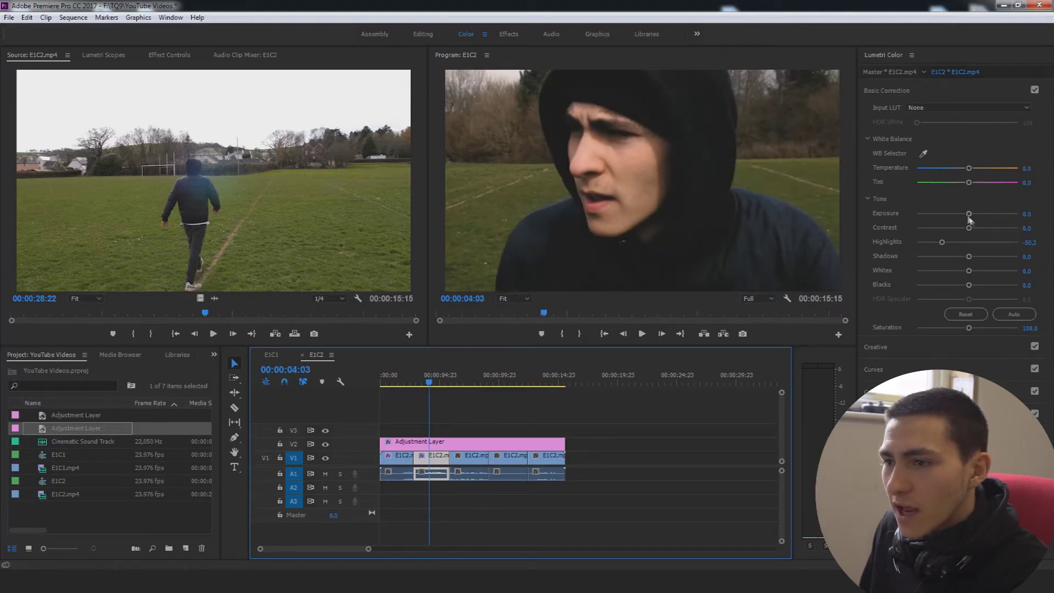
pyautogui.moveTo(969, 228); pyautogui.dragTo(987, 231)
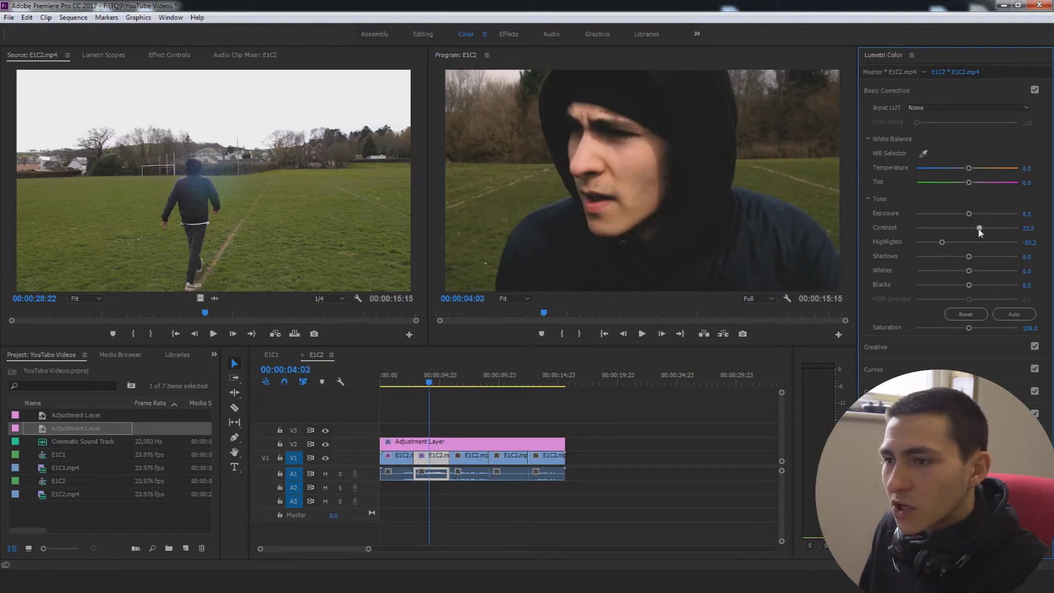
pyautogui.moveTo(948, 244); pyautogui.dragTo(950, 246)
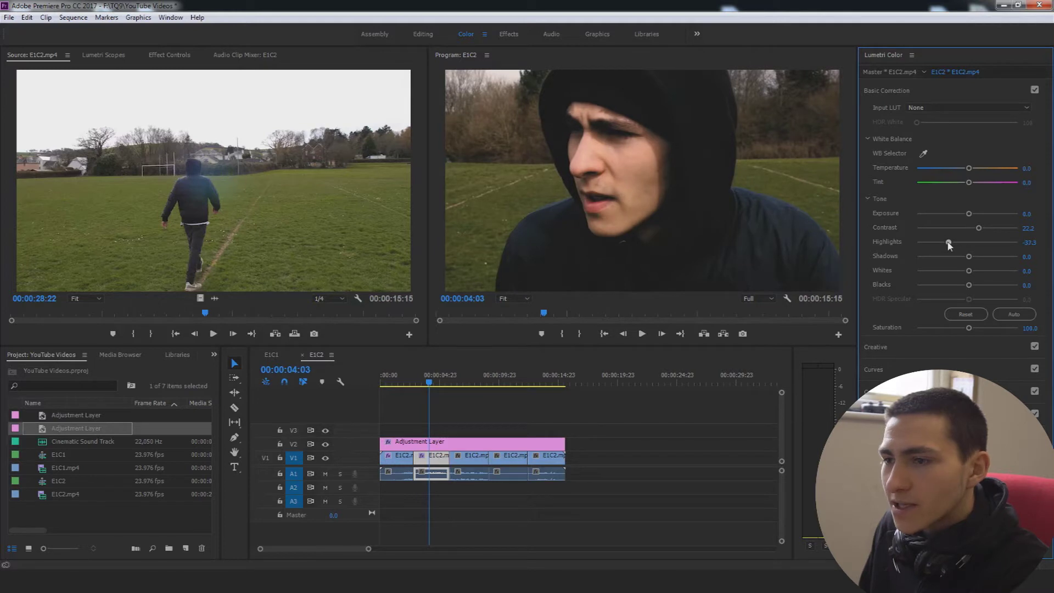
pyautogui.moveTo(970, 271); pyautogui.dragTo(977, 272)
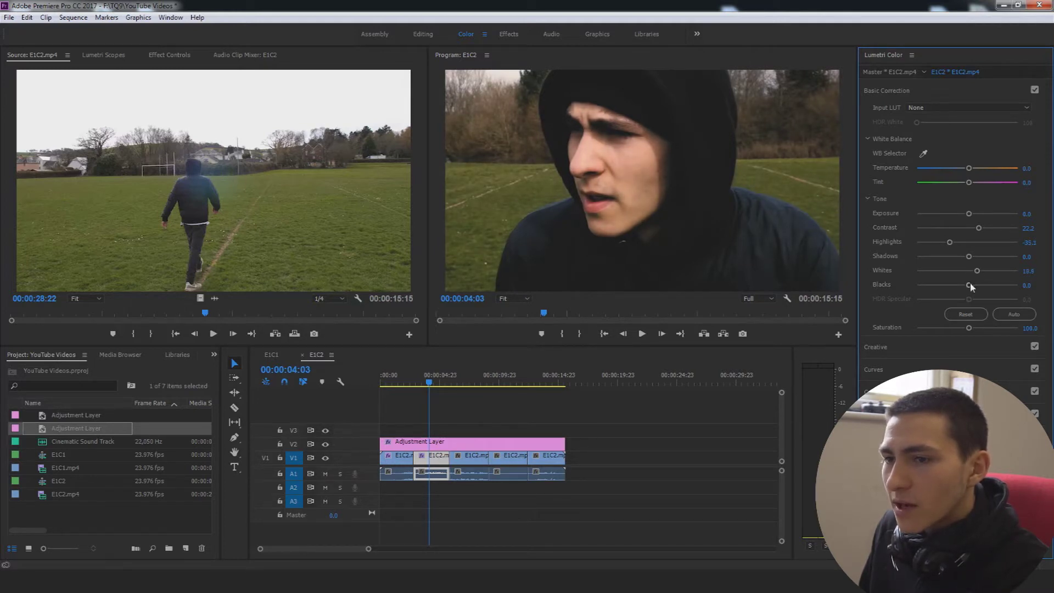
pyautogui.moveTo(965, 286); pyautogui.dragTo(964, 286)
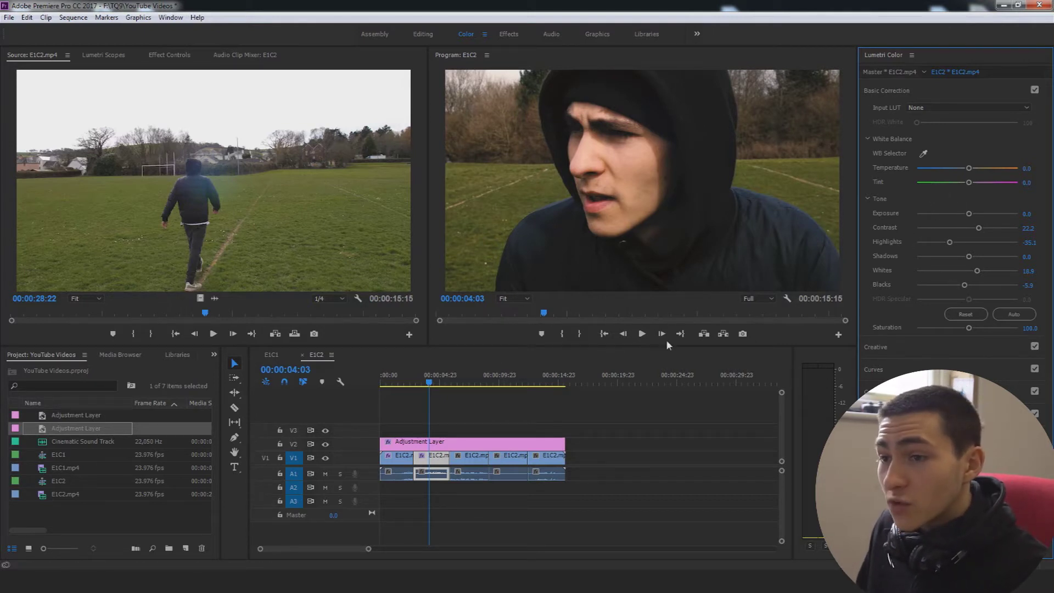
# Grade the third E1C2.mp4 clip in Basic Correction with contrast about 26, highlights about -52, whites about 16 and blacks about -10
pyautogui.click(484, 403)
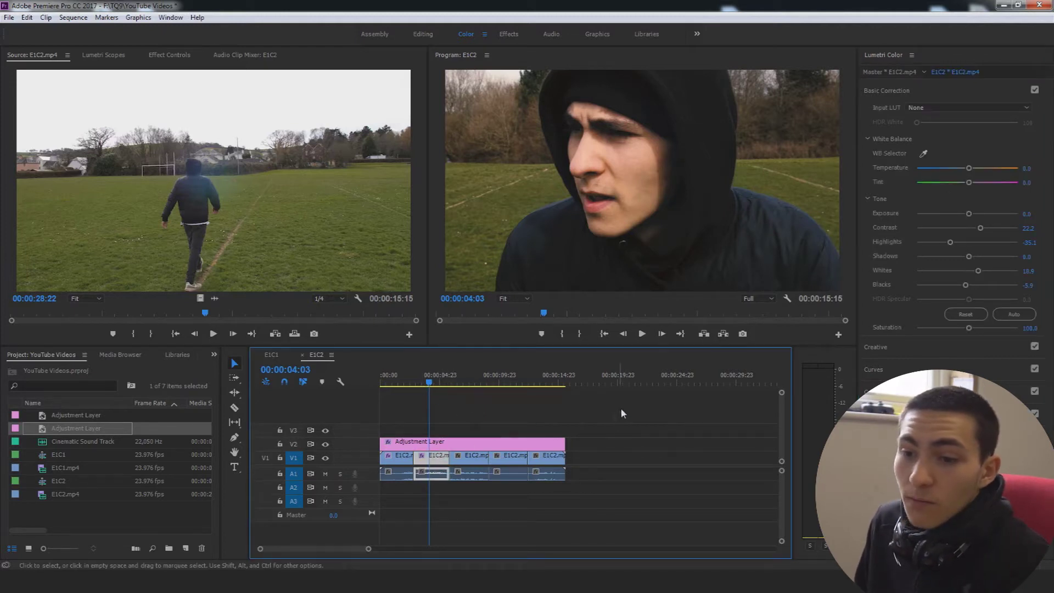
pyautogui.click(501, 504)
pyautogui.press('space')
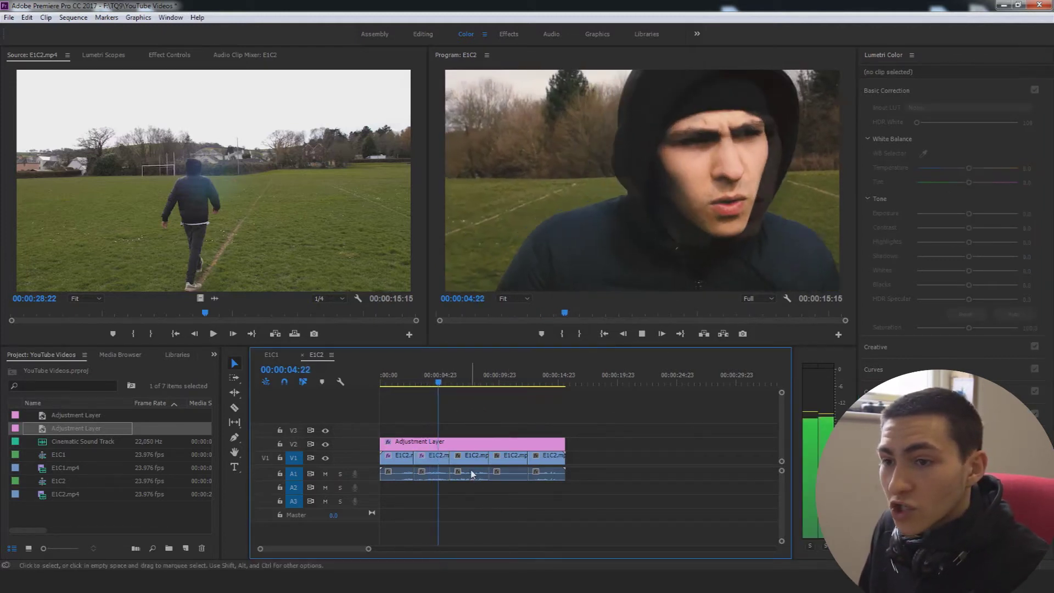
pyautogui.click(477, 471)
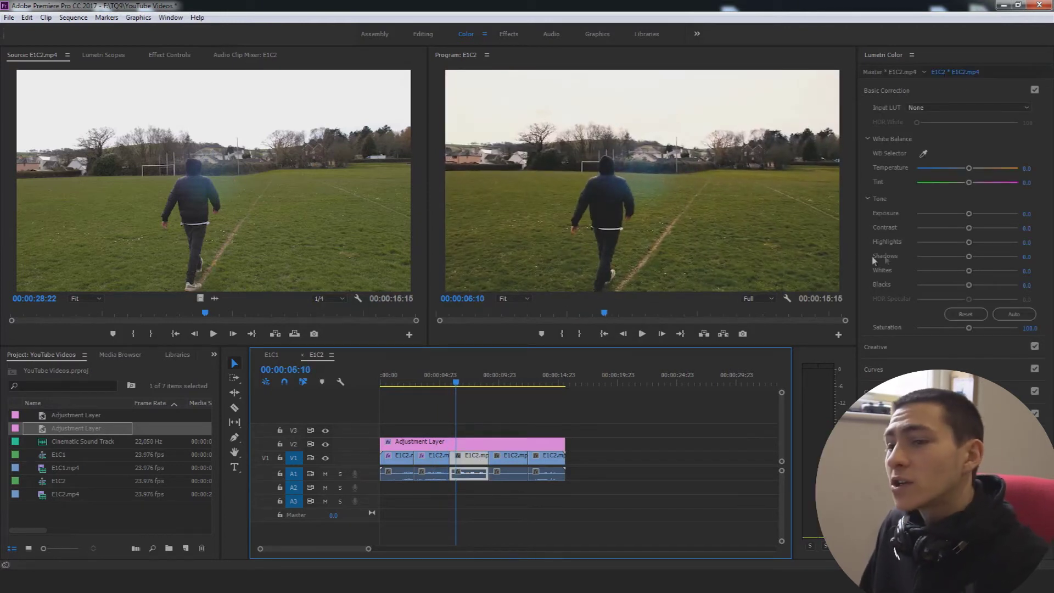
pyautogui.moveTo(968, 242)
pyautogui.mouseDown()
pyautogui.moveTo(940, 246)
pyautogui.moveTo(977, 233)
pyautogui.mouseUp()
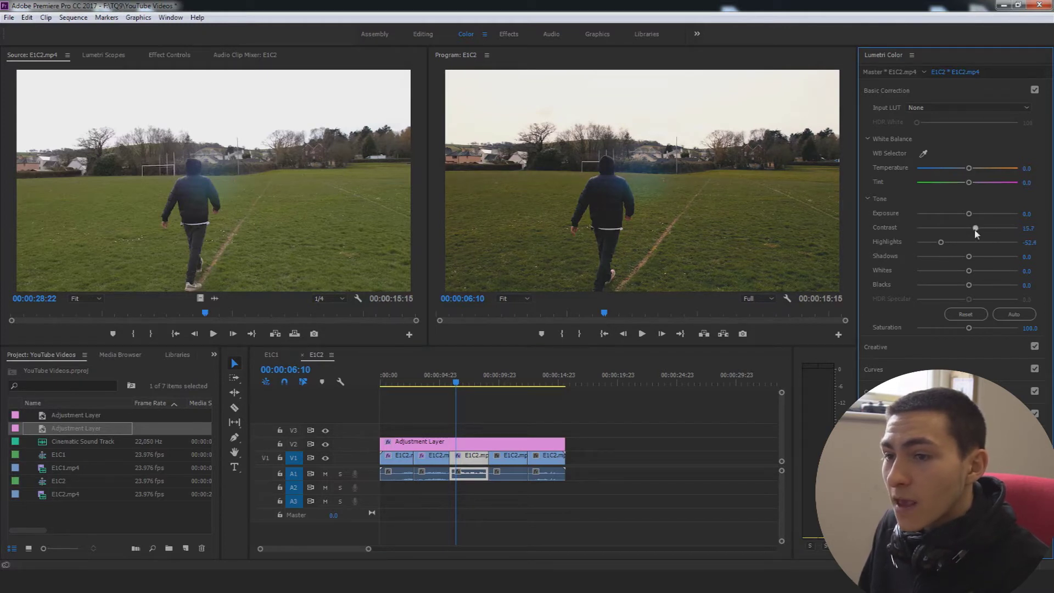
pyautogui.moveTo(969, 271); pyautogui.dragTo(962, 286)
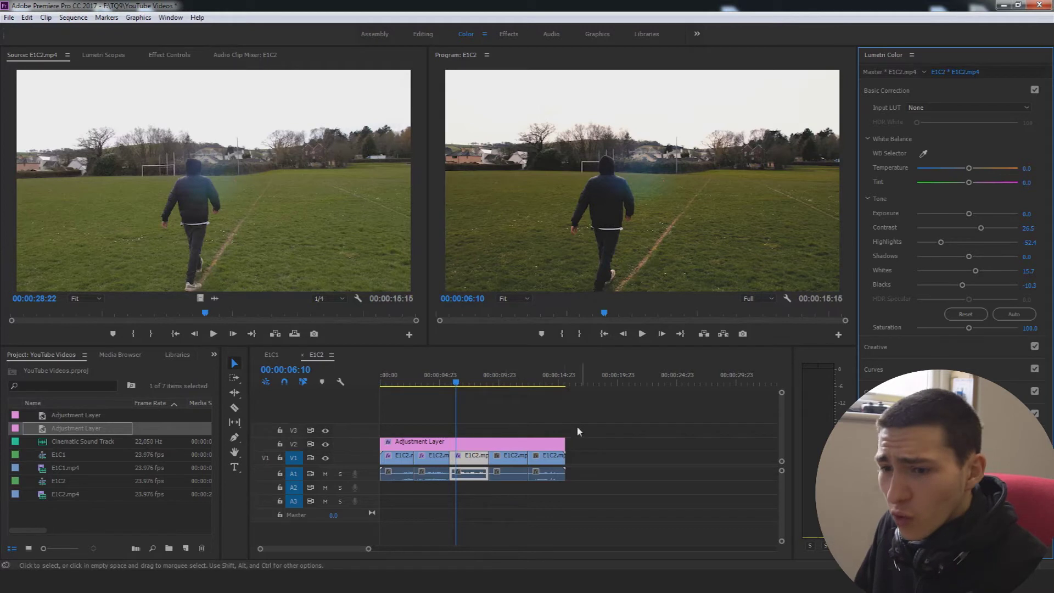
# Grade the fourth E1C2.mp4 clip in Basic Correction with contrast about 28, highlights about -42, whites about 12 and blacks about -6
pyautogui.click(505, 407)
pyautogui.click(499, 378)
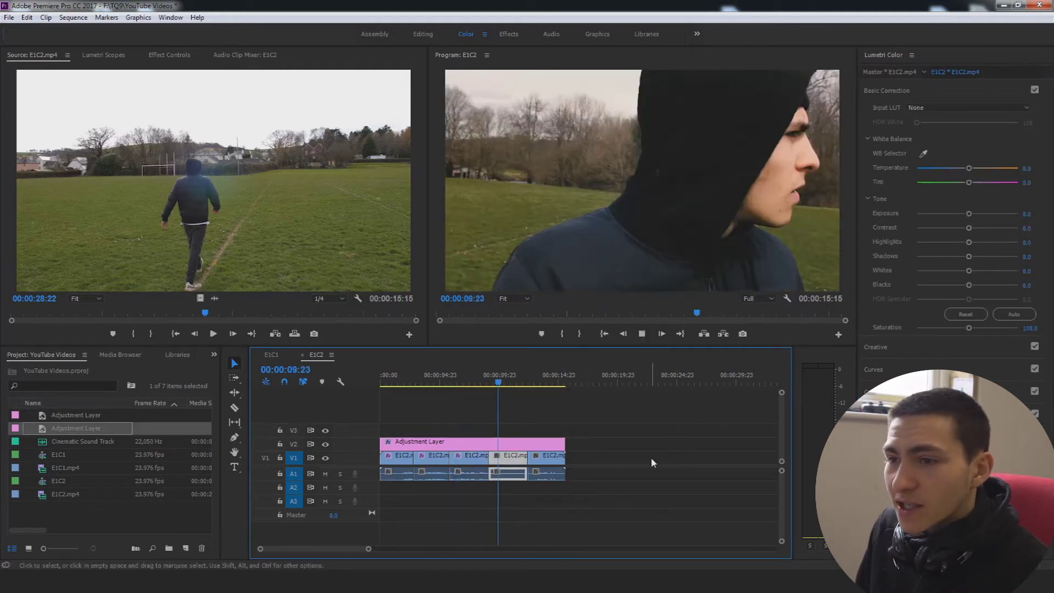
pyautogui.press('space')
pyautogui.press('space')
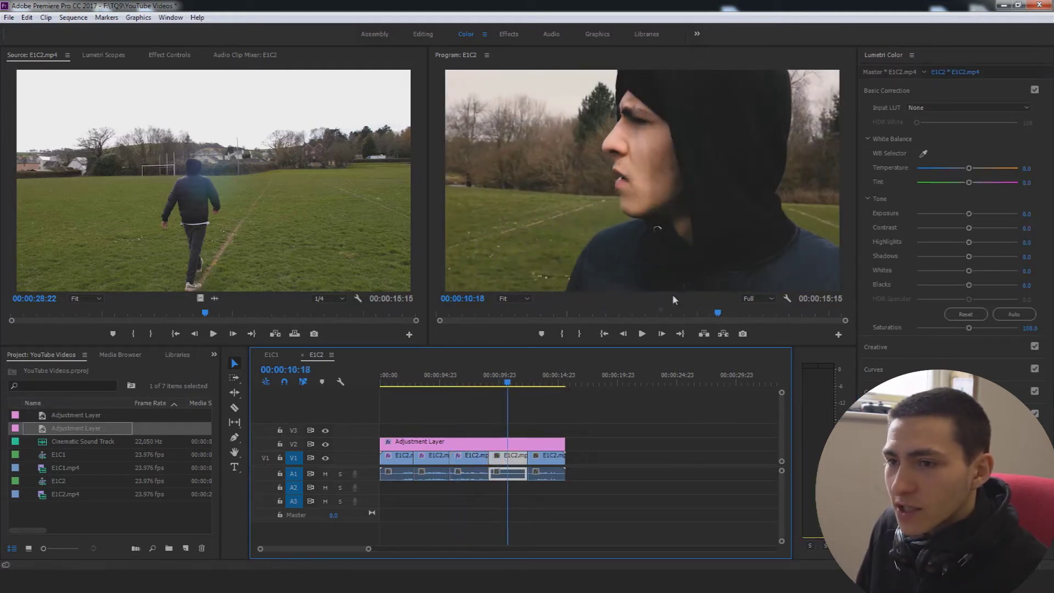
pyautogui.click(501, 384)
pyautogui.moveTo(499, 385); pyautogui.dragTo(501, 384)
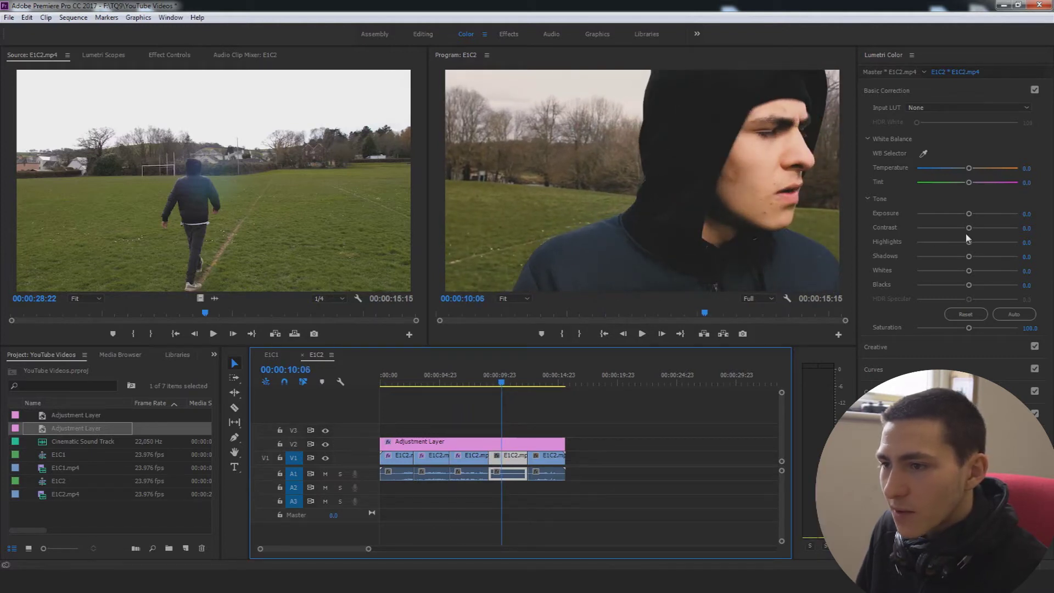
pyautogui.moveTo(969, 241); pyautogui.dragTo(943, 246)
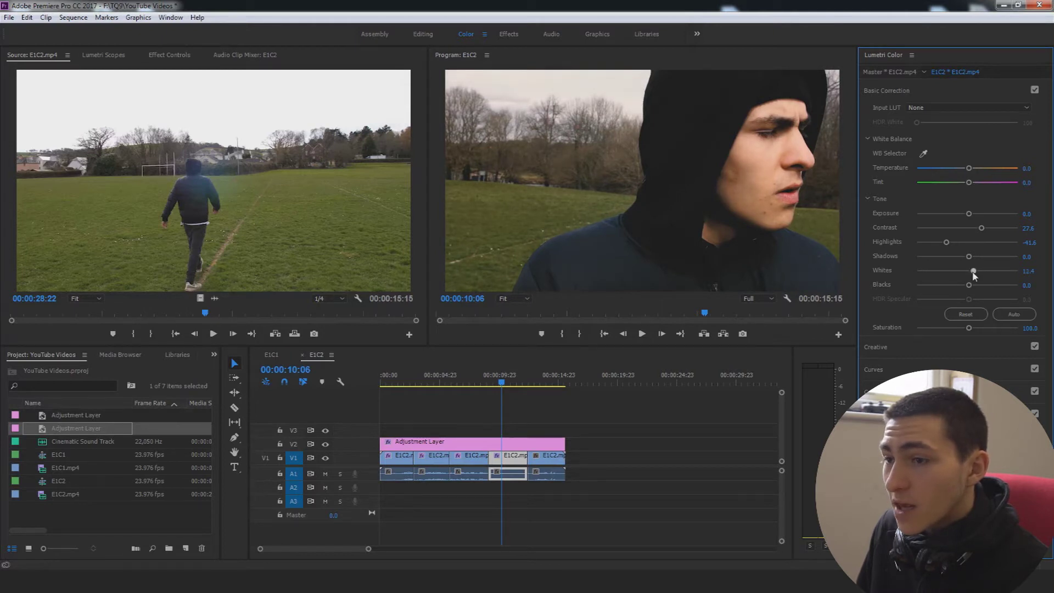
pyautogui.moveTo(965, 288); pyautogui.dragTo(962, 289)
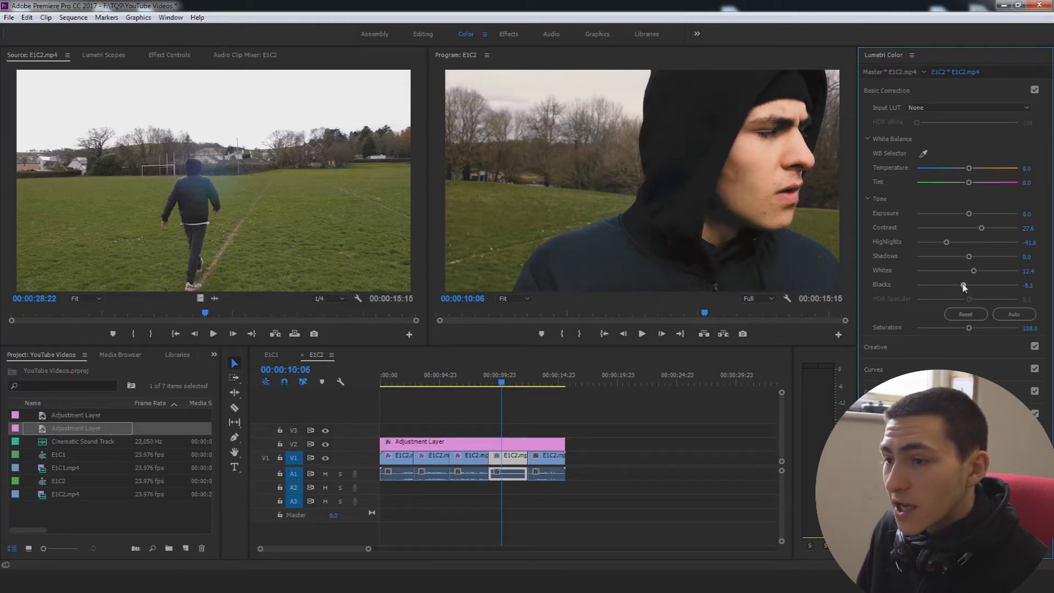
# Grade the fifth E1C2.mp4 clip in Basic Correction with contrast about 39, highlights about -38, shadows about 9 and whites about -10
pyautogui.click(671, 406)
pyautogui.press('space')
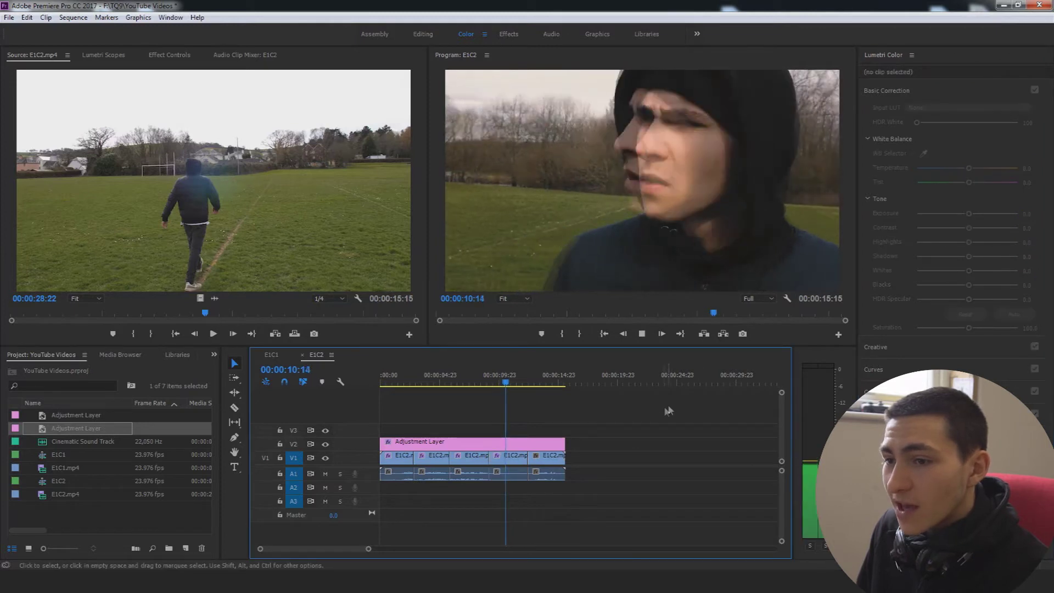
pyautogui.click(557, 462)
pyautogui.moveTo(969, 228); pyautogui.dragTo(951, 251)
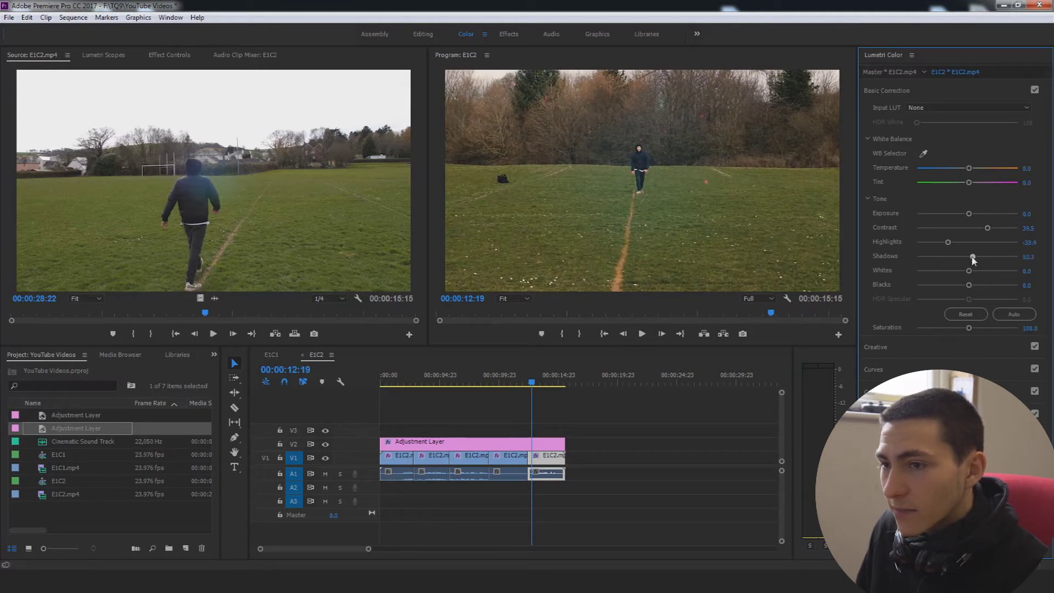
pyautogui.moveTo(970, 271); pyautogui.dragTo(960, 271)
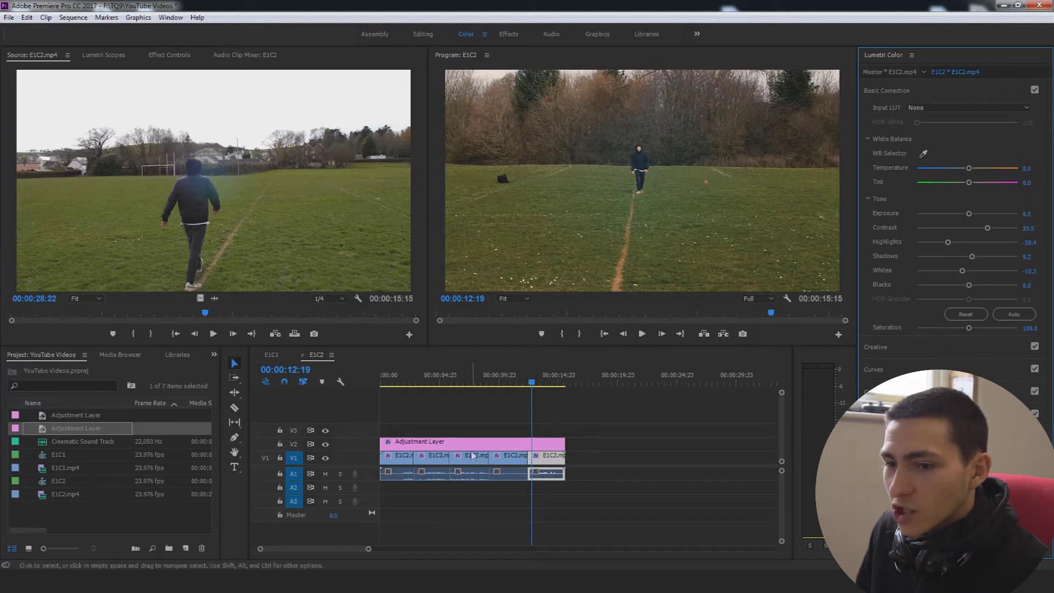
# Set the intensity of the adjustment layer's Fuji ETERNA 250D Fuji 3510 Creative look to 150
pyautogui.click(444, 441)
pyautogui.click(444, 378)
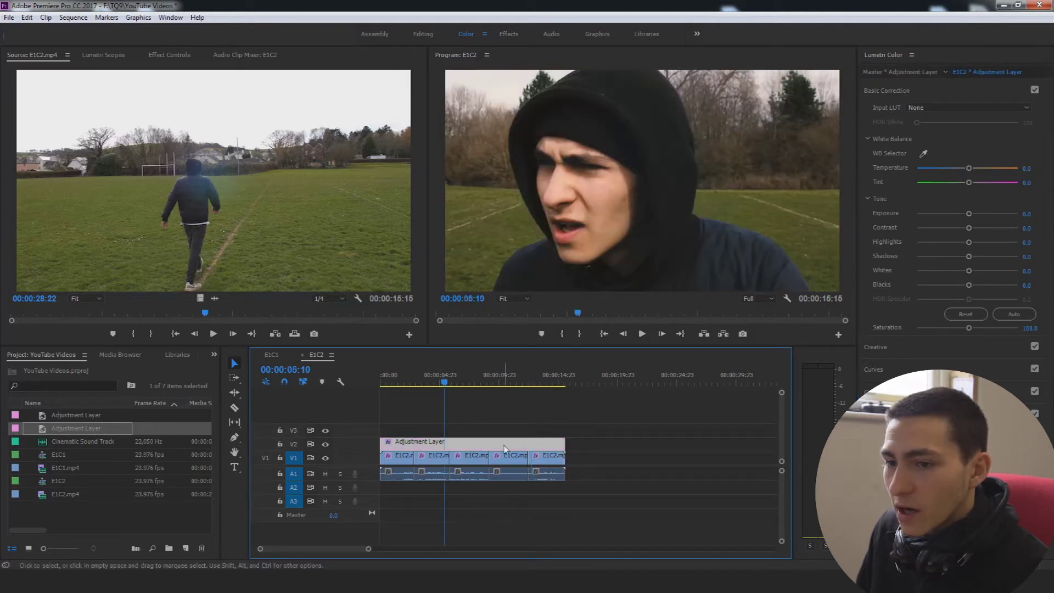
pyautogui.click(911, 347)
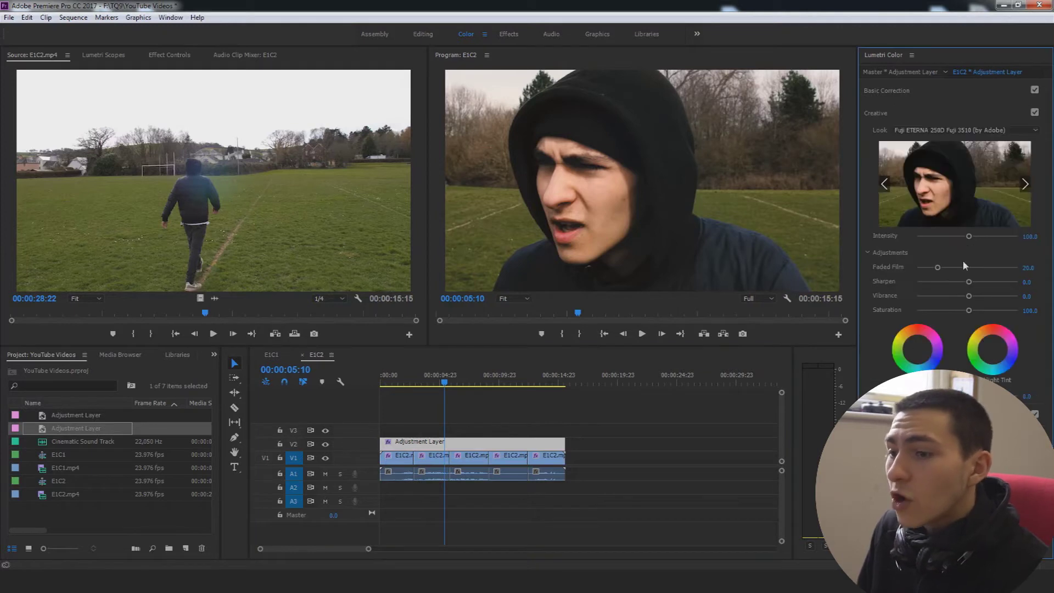
pyautogui.moveTo(969, 236); pyautogui.dragTo(993, 243)
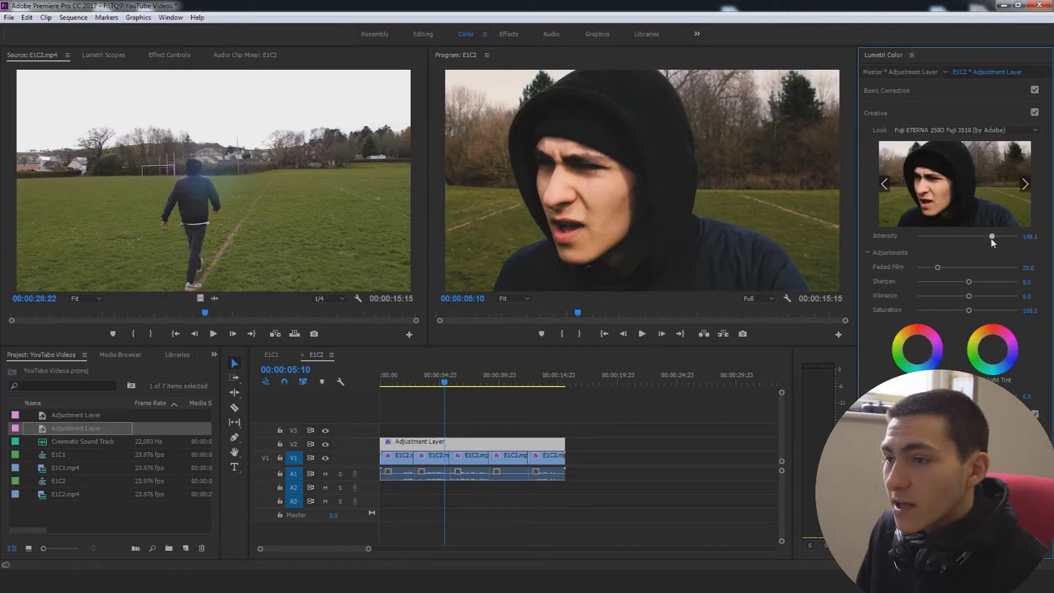
pyautogui.click(1028, 237)
pyautogui.write('150')
pyautogui.press('Return')
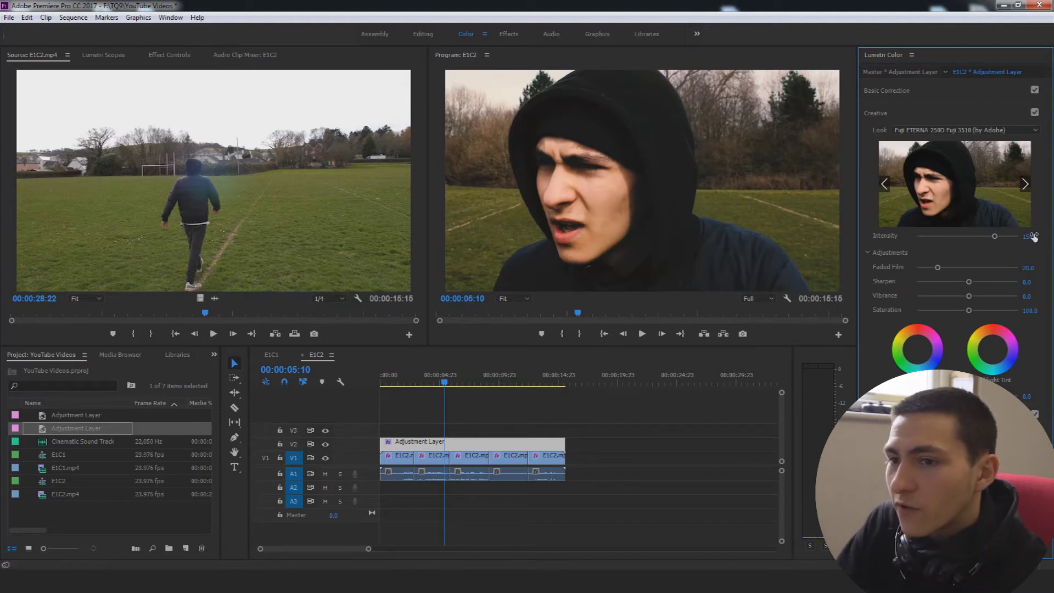
# Play the E1C2 sequence from the start into the fourth clip to review the stronger look over the graded clips
pyautogui.click(593, 424)
pyautogui.press('Home')
pyautogui.press('space')
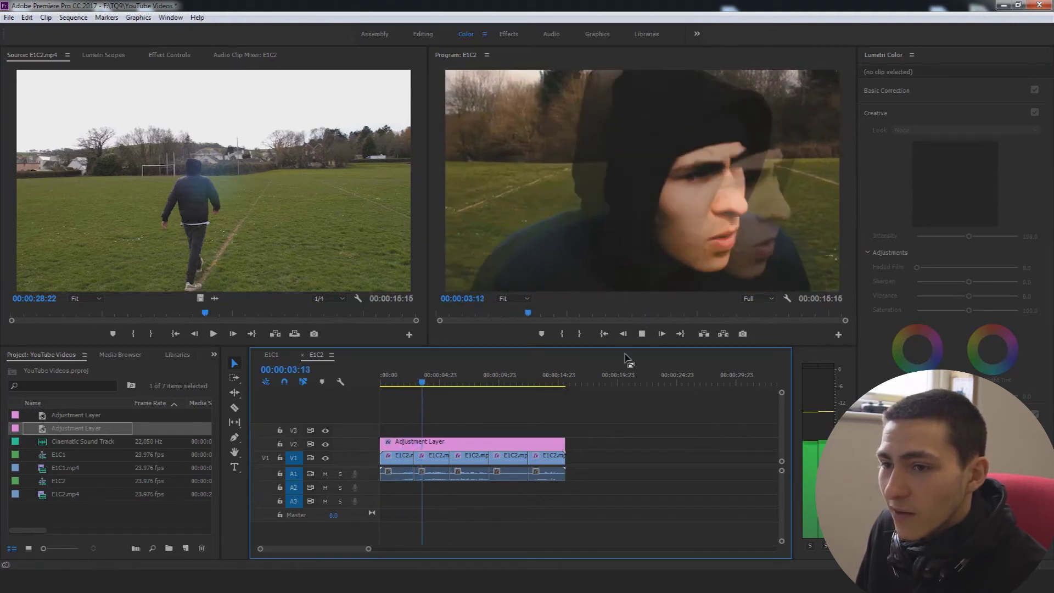
pyautogui.press('space')
pyautogui.press('space')
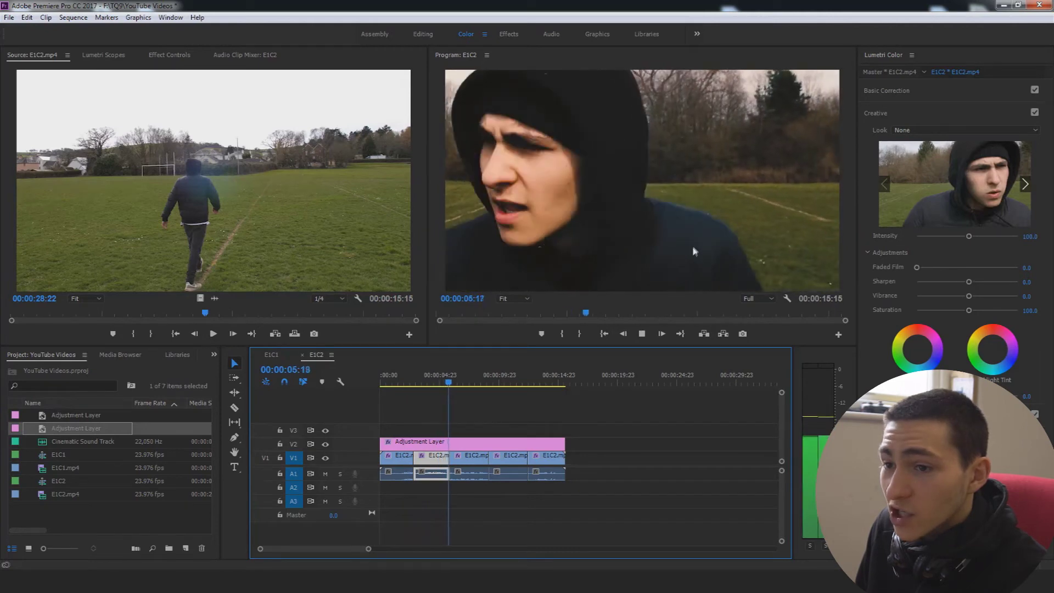
pyautogui.click(645, 449)
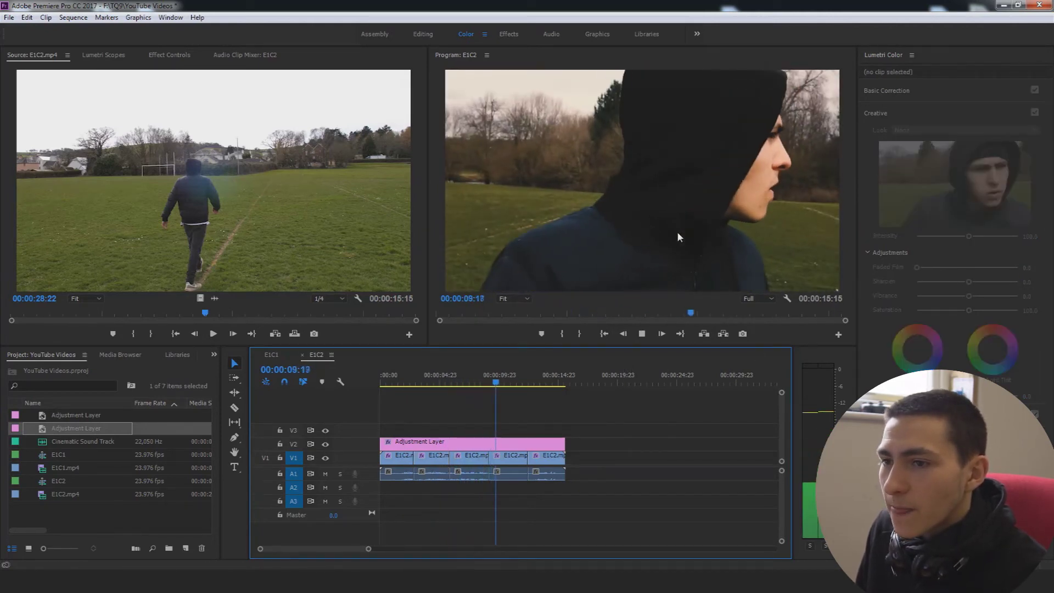
pyautogui.press('space')
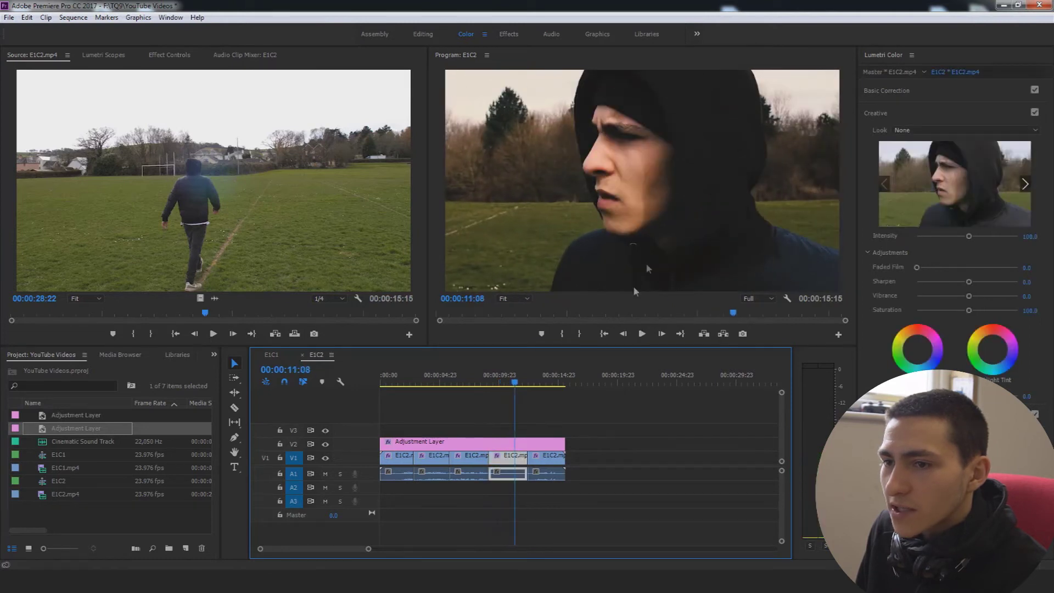
# Go back to about 00:00:10:09 in the fourth E1C2.mp4 clip and lower its Basic Correction highlights to about -87
pyautogui.press('Left')
pyautogui.press('Left')
pyautogui.press('Left')
pyautogui.press('Left')
pyautogui.press('Left')
pyautogui.press('Left')
pyautogui.press('Left')
pyautogui.press('Left')
pyautogui.press('Left')
pyautogui.press('Left')
pyautogui.press('Left')
pyautogui.press('Left')
pyautogui.press('Left')
pyautogui.press('Left')
pyautogui.press('Left')
pyautogui.press('Left')
pyautogui.press('Left')
pyautogui.press('Left')
pyautogui.press('Left')
pyautogui.press('Left')
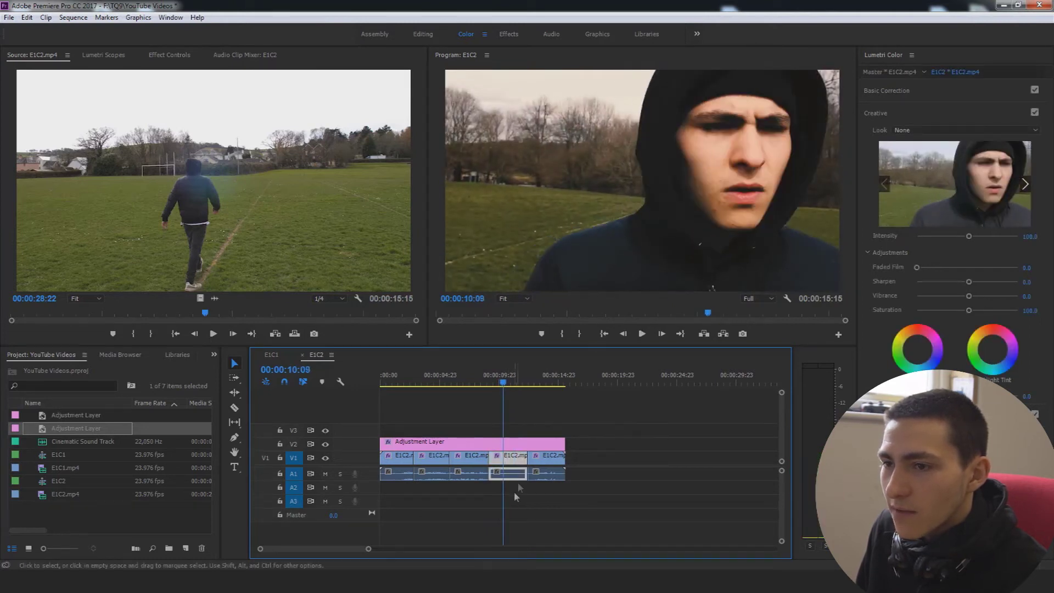
pyautogui.click(914, 96)
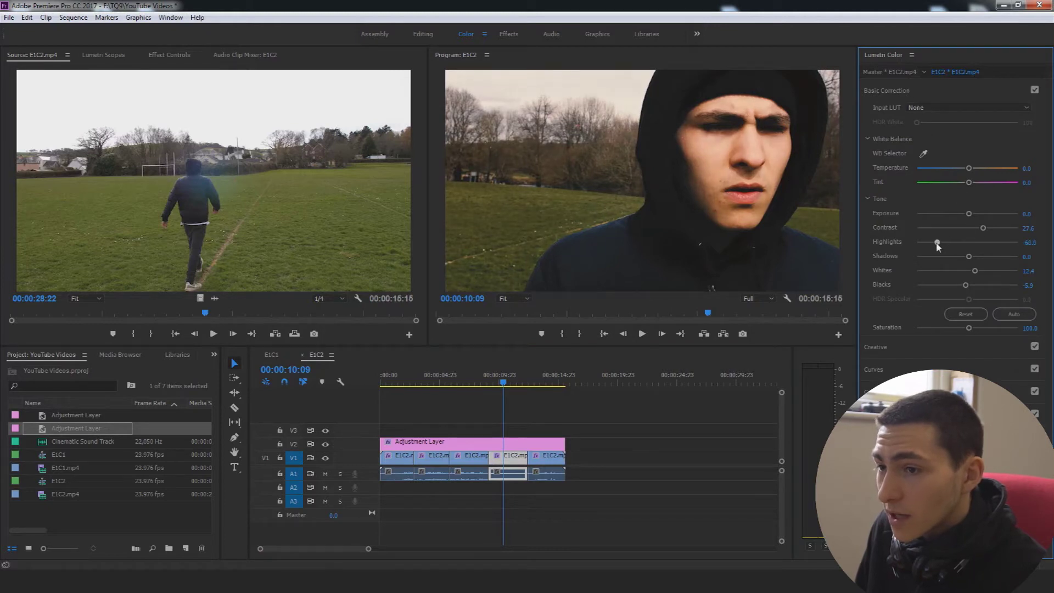
pyautogui.moveTo(929, 244)
pyautogui.mouseDown()
pyautogui.moveTo(921, 247)
pyautogui.moveTo(935, 253)
pyautogui.mouseUp()
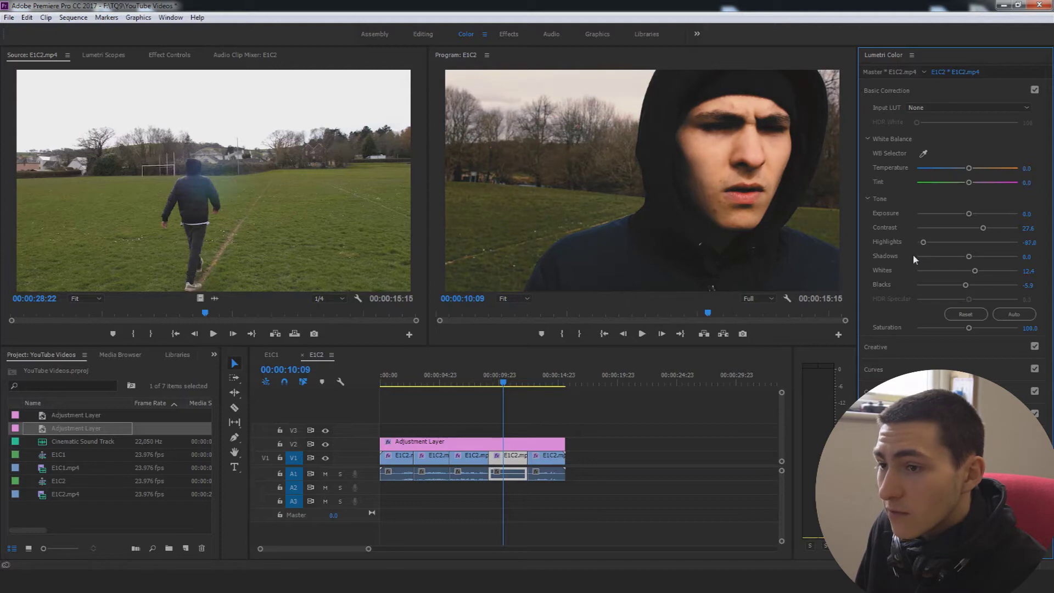
# Lower the Basic Correction highlights to about -72 on both the second and third E1C2.mp4 clips
pyautogui.click(434, 379)
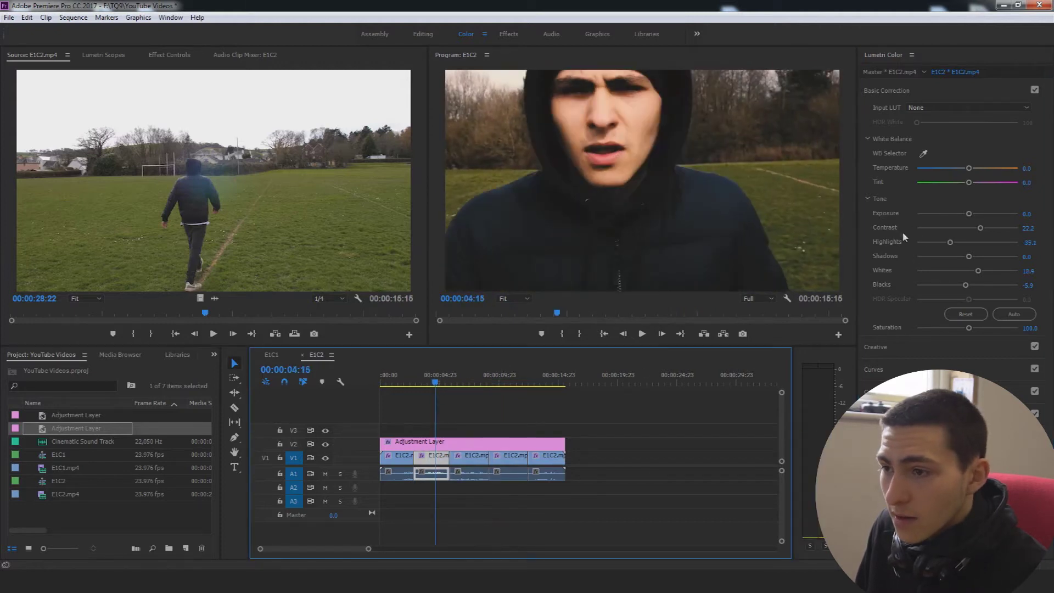
pyautogui.moveTo(950, 242); pyautogui.dragTo(927, 253)
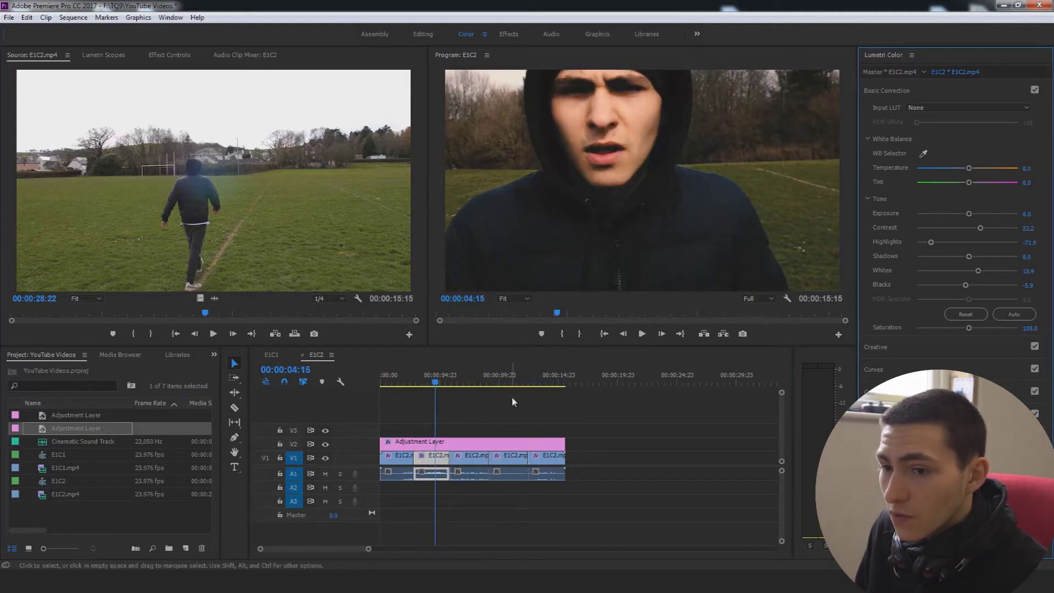
pyautogui.click(465, 378)
pyautogui.moveTo(942, 243); pyautogui.dragTo(931, 251)
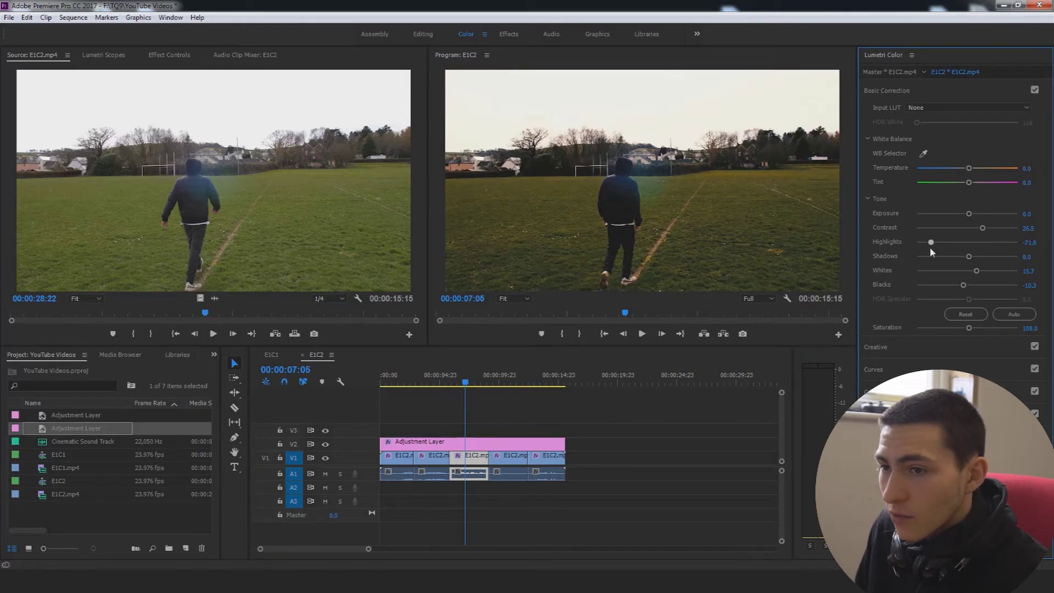
# Lower the first E1C2.mp4 clip's Basic Correction highlights to about -87 and play the clip briefly
pyautogui.click(397, 379)
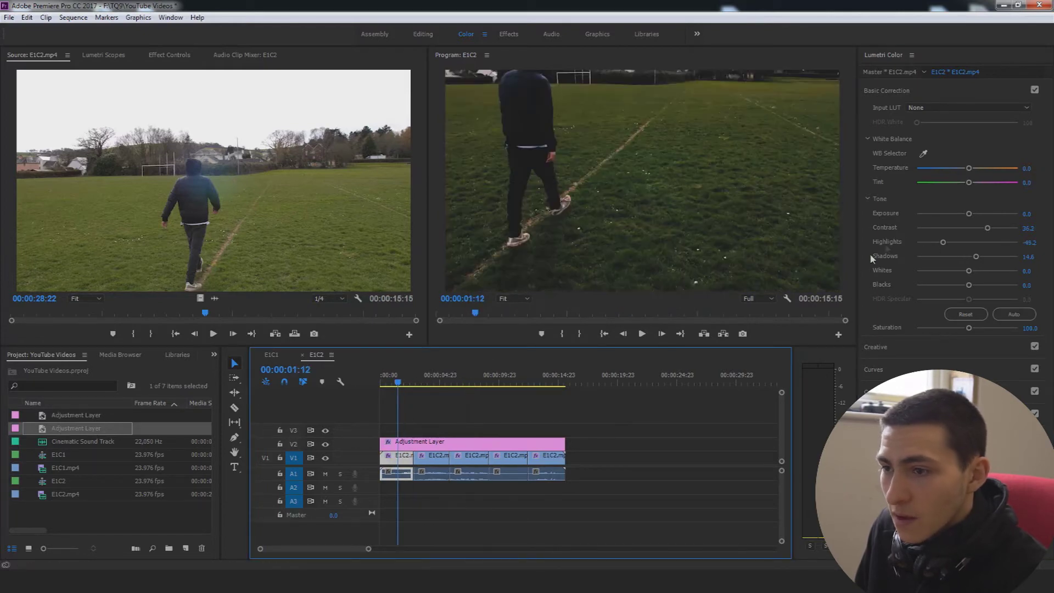
pyautogui.moveTo(942, 243); pyautogui.dragTo(911, 252)
pyautogui.press('space')
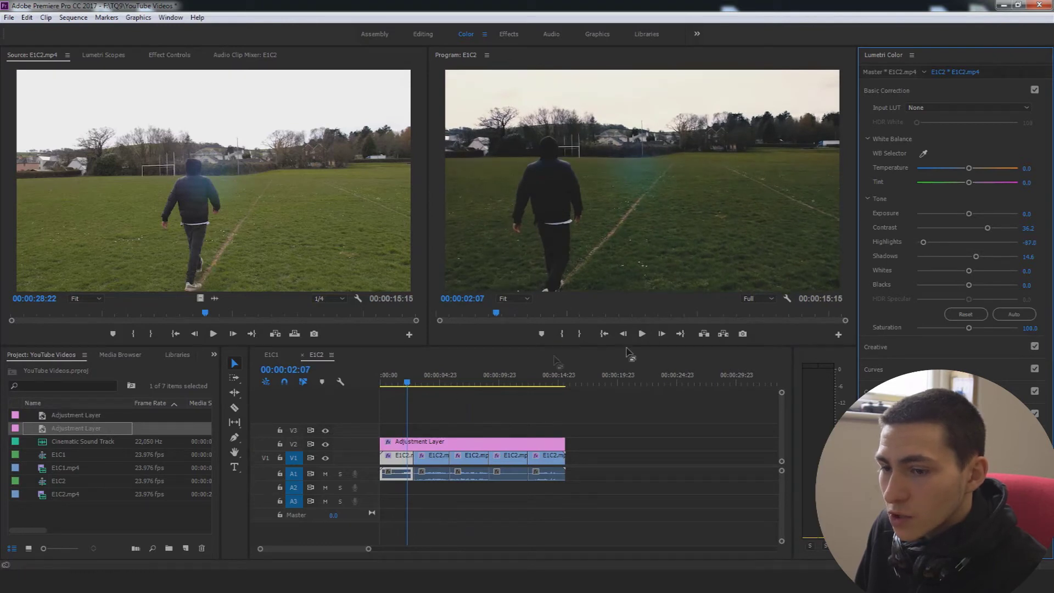
# Lower the fifth E1C2.mp4 clip's Basic Correction highlights to -100 and save the project
pyautogui.click(544, 378)
pyautogui.moveTo(931, 252); pyautogui.dragTo(920, 256)
pyautogui.hotkey('ctrl', 's')
# Play the E1C2 sequence from the start into the fifth clip to review the darker highlights
pyautogui.click(532, 375)
pyautogui.moveTo(537, 373); pyautogui.dragTo(381, 375)
pyautogui.click(623, 409)
pyautogui.press('space')
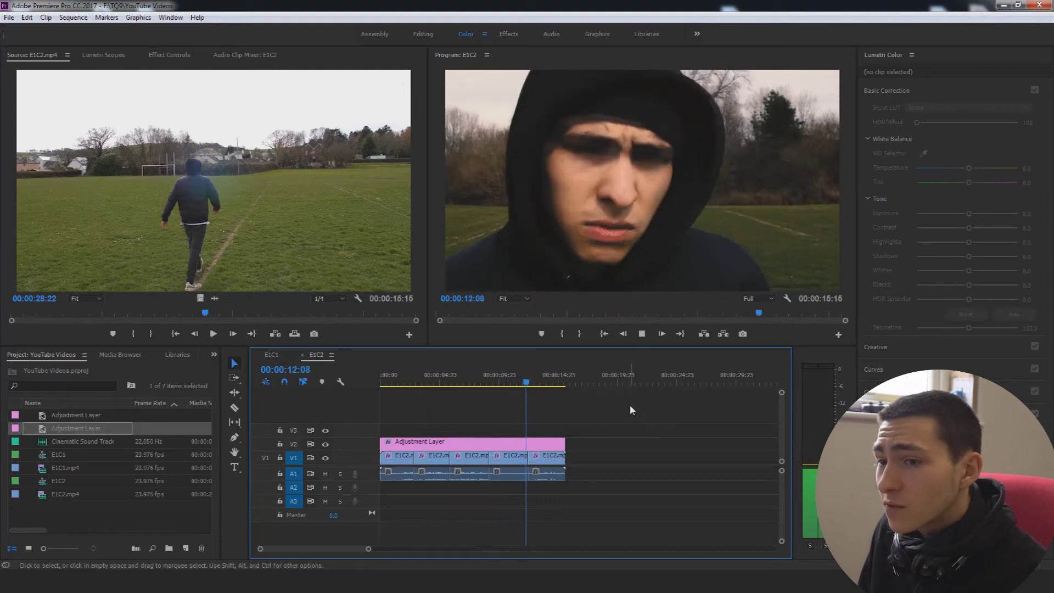
pyautogui.press('space')
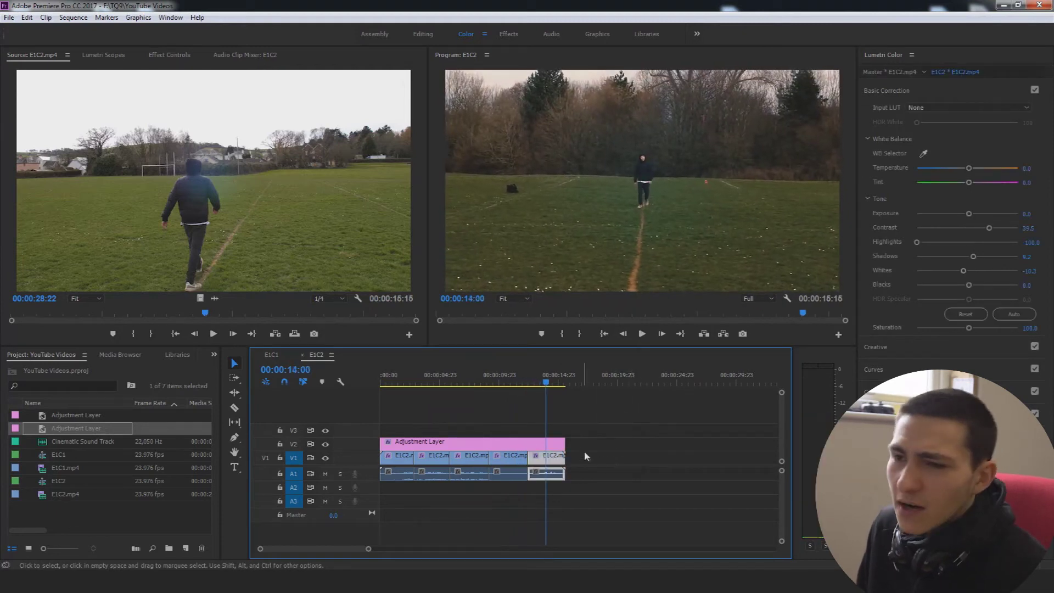
# Park the playhead at 00:00:05:22, select the adjustment layer and switch to the Effects workspace
pyautogui.click(552, 443)
pyautogui.click(450, 377)
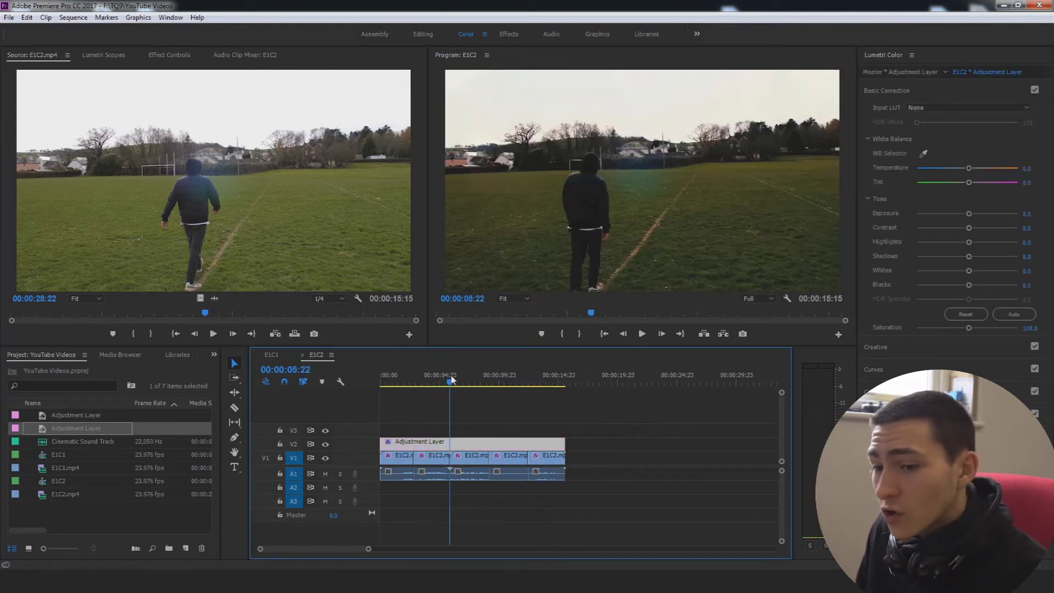
pyautogui.click(632, 436)
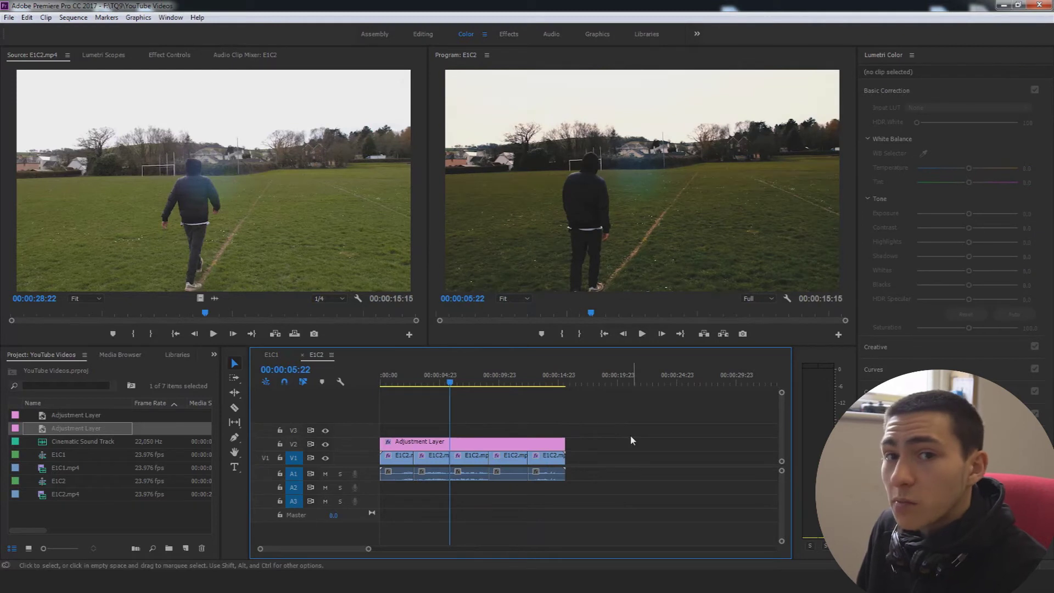
pyautogui.click(556, 437)
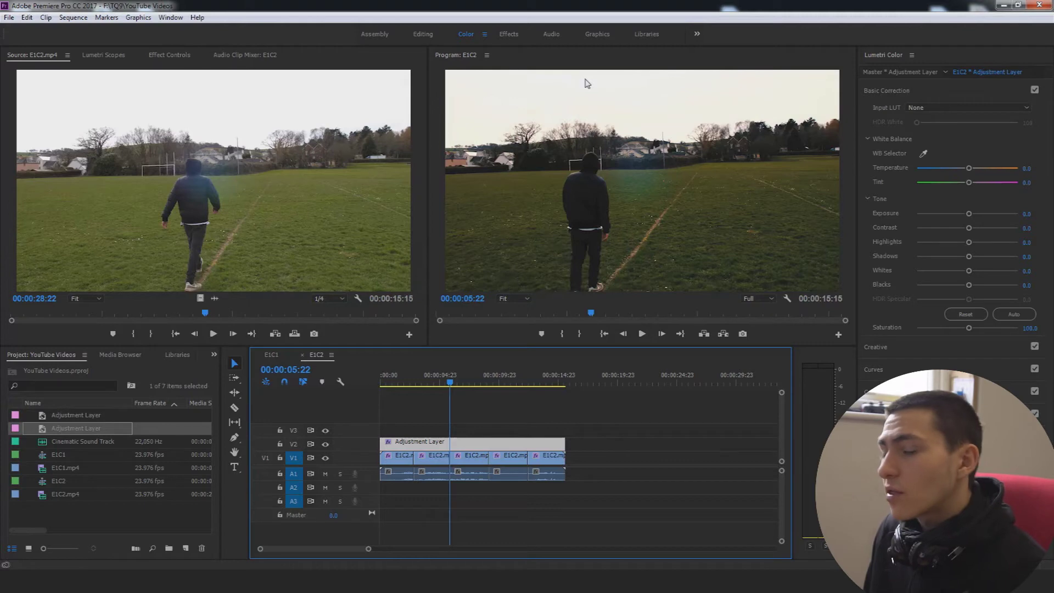
pyautogui.click(597, 34)
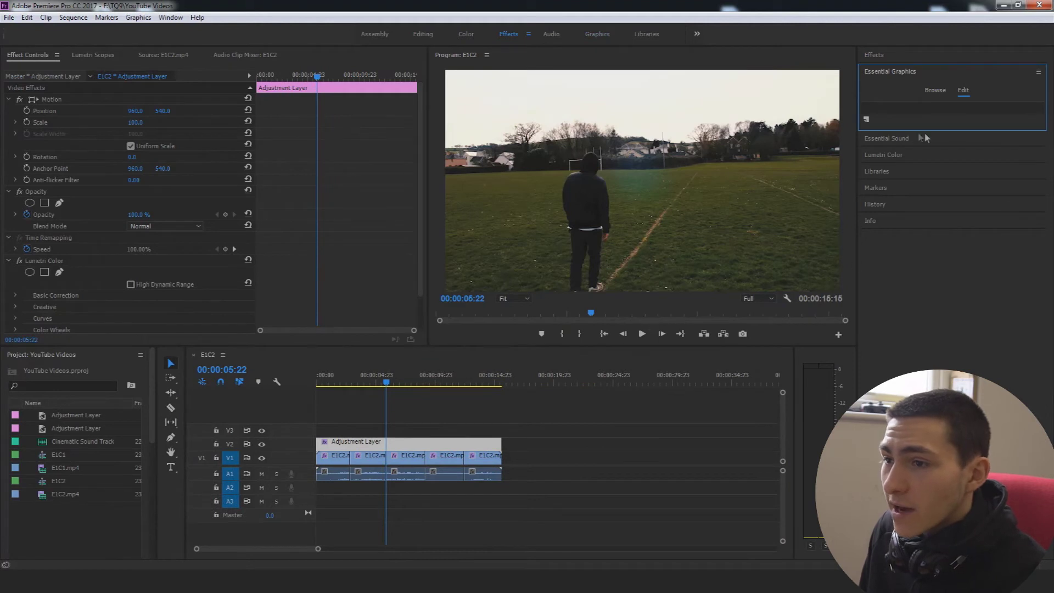
pyautogui.click(944, 91)
pyautogui.click(929, 122)
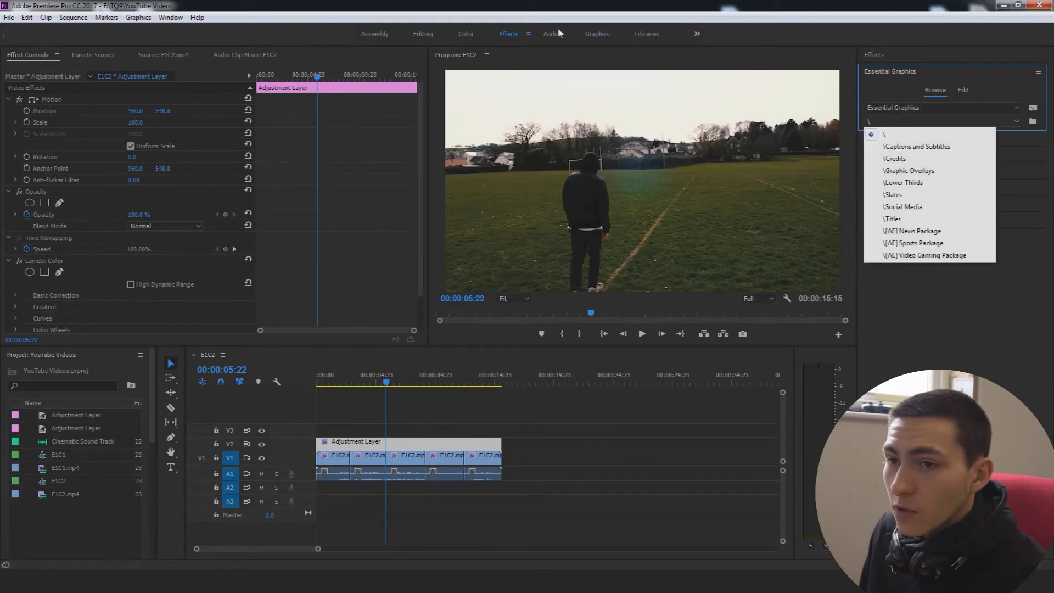
pyautogui.click(507, 35)
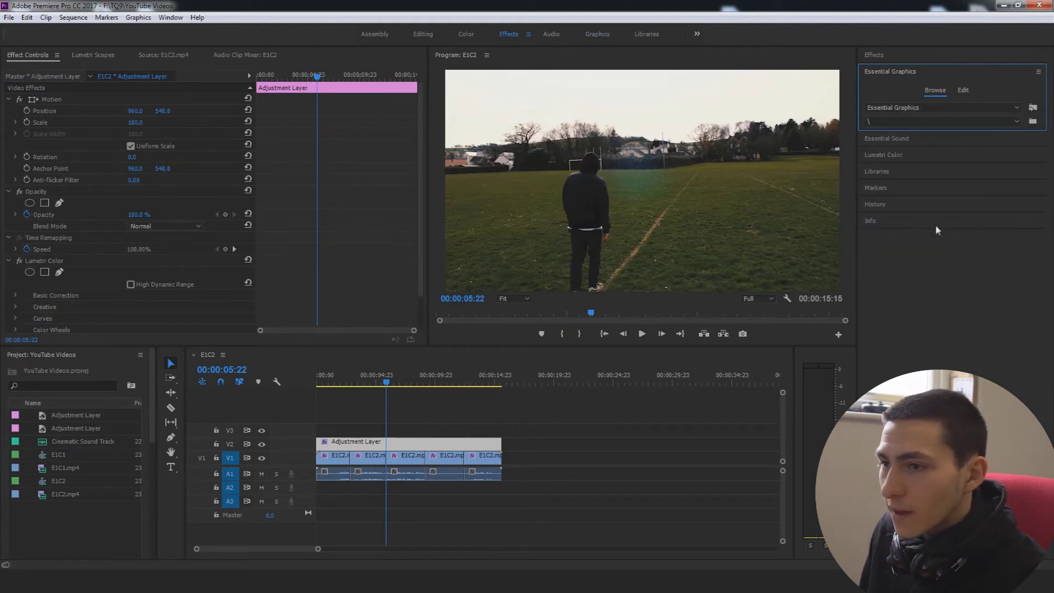
# Search the effects for "crop", apply the Crop video effect to the adjustment layer and bring its settings into view
pyautogui.click(885, 54)
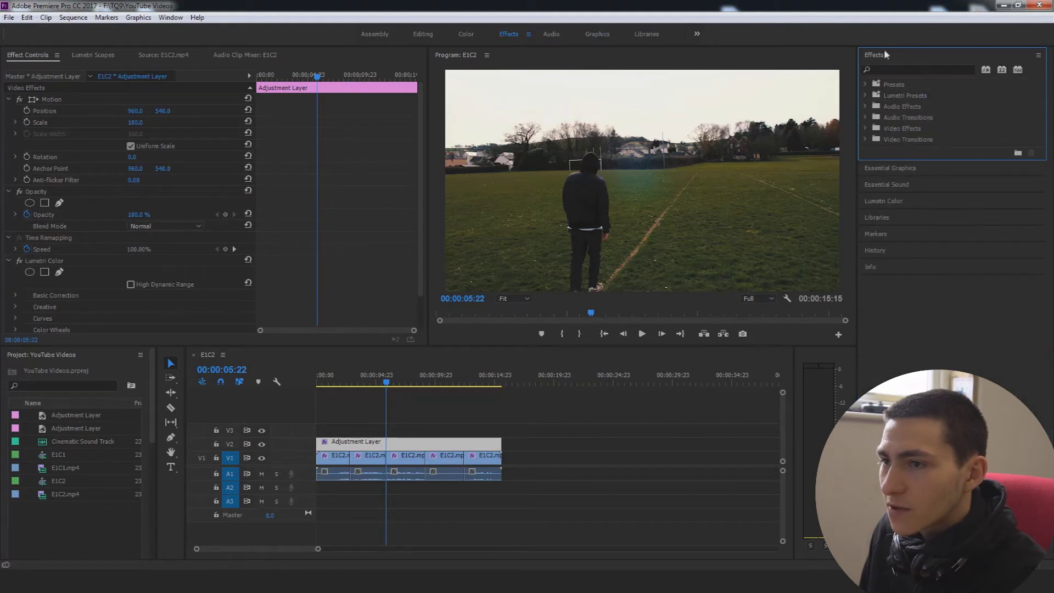
pyautogui.click(904, 70)
pyautogui.write('crop')
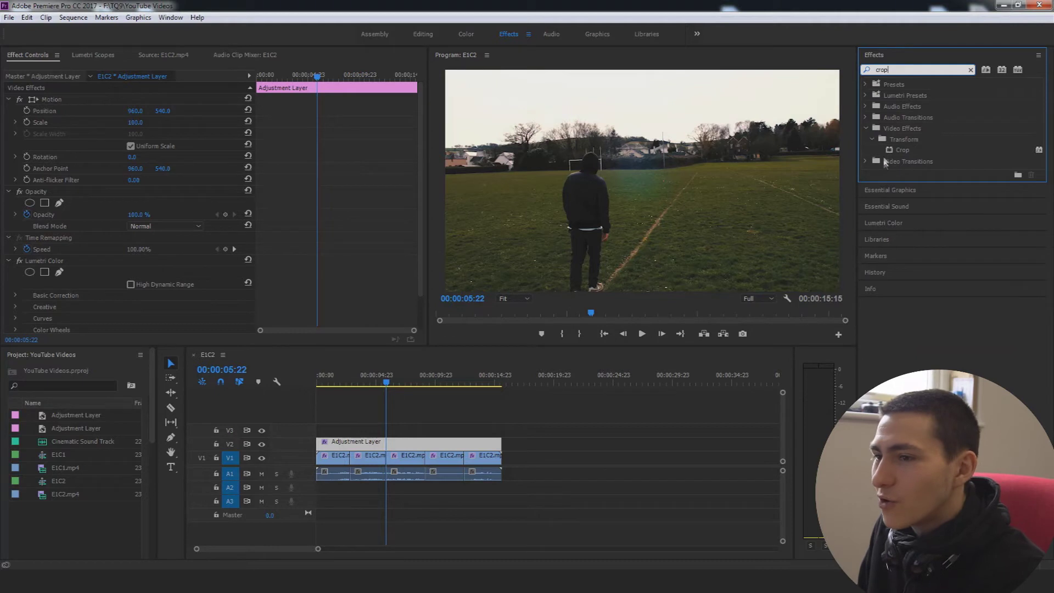
pyautogui.moveTo(906, 153); pyautogui.dragTo(419, 445)
pyautogui.scroll(-5, 362, 247)
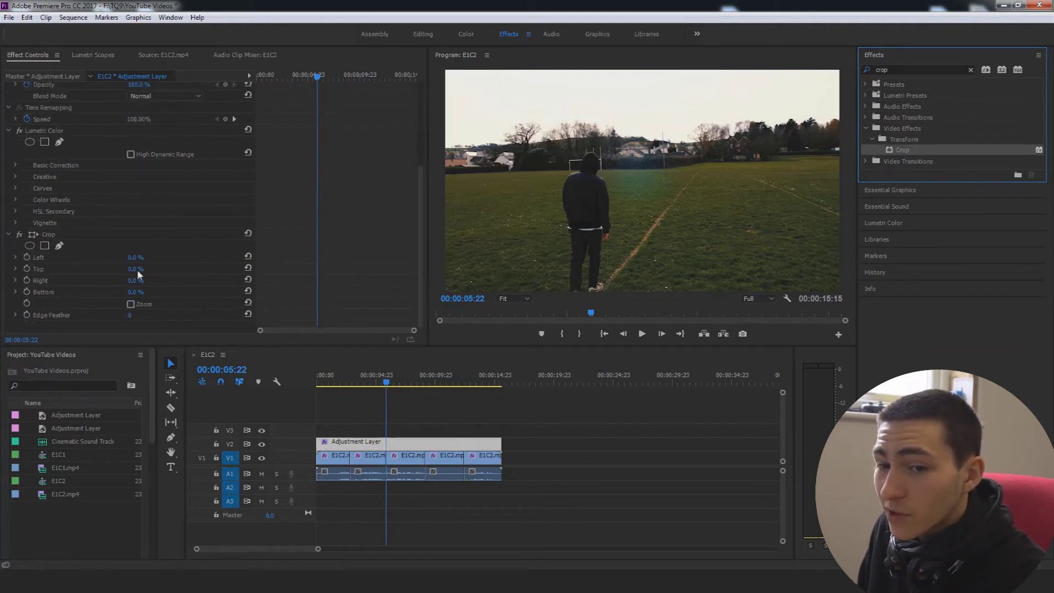
# Set the adjustment layer's Crop effect to 10% at the top and 10% at the bottom
pyautogui.click(135, 269)
pyautogui.write('1')
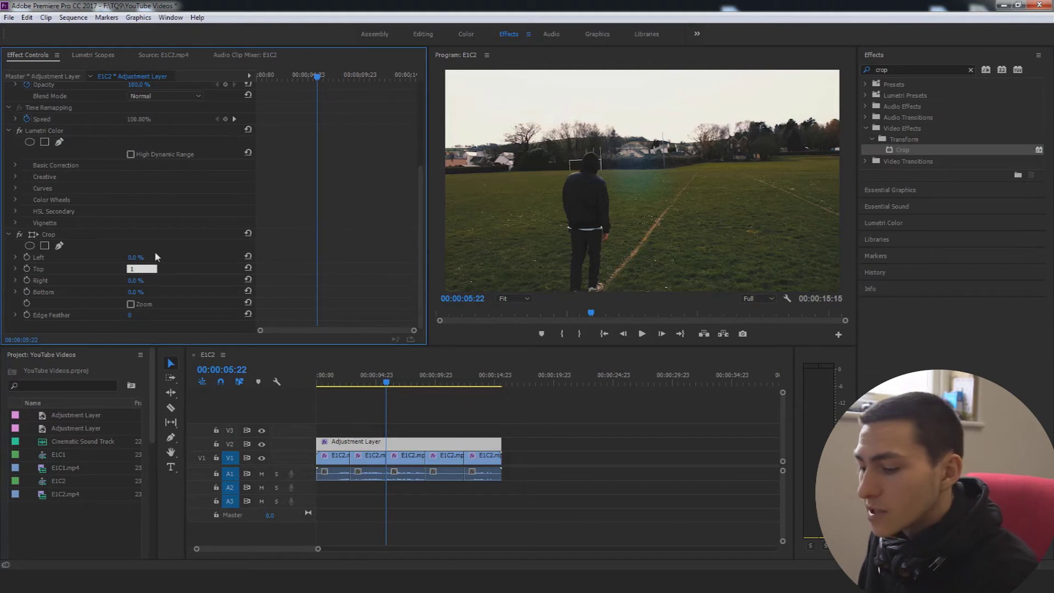
pyautogui.write('0')
pyautogui.press('Return')
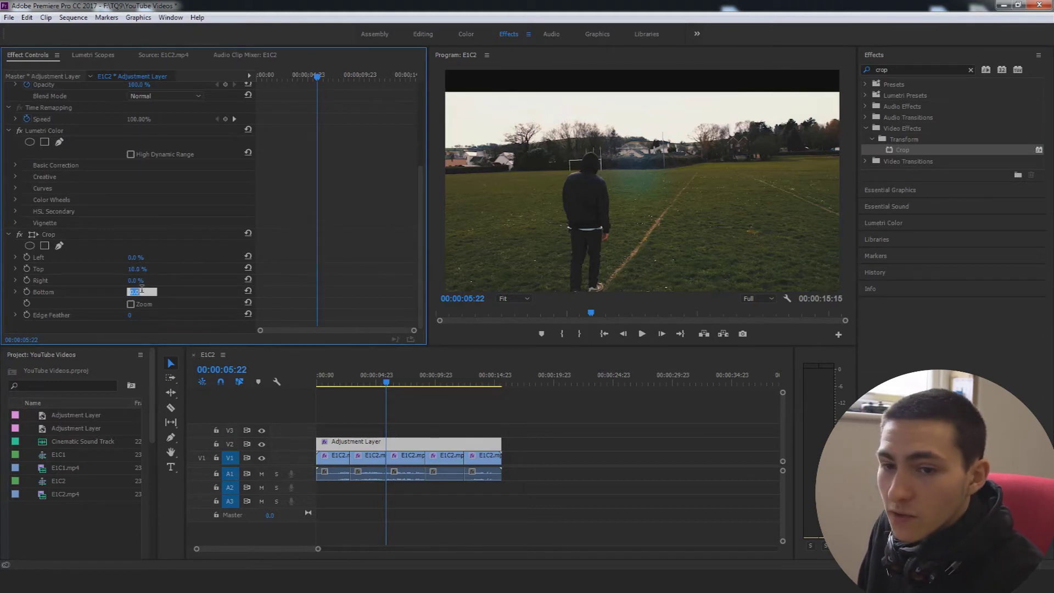
pyautogui.click(151, 287)
pyautogui.write('10')
pyautogui.press('Return')
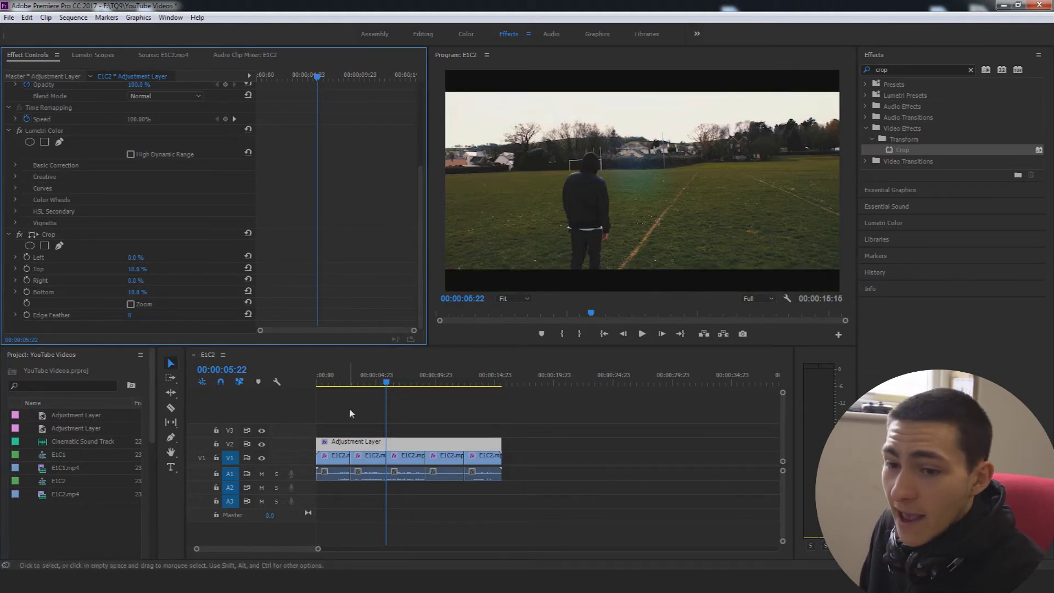
# Play the E1C2 sequence from the start into the first clip to review the black crop bars
pyautogui.click(337, 383)
pyautogui.moveTo(338, 384); pyautogui.dragTo(295, 387)
pyautogui.click(591, 447)
pyautogui.press('space')
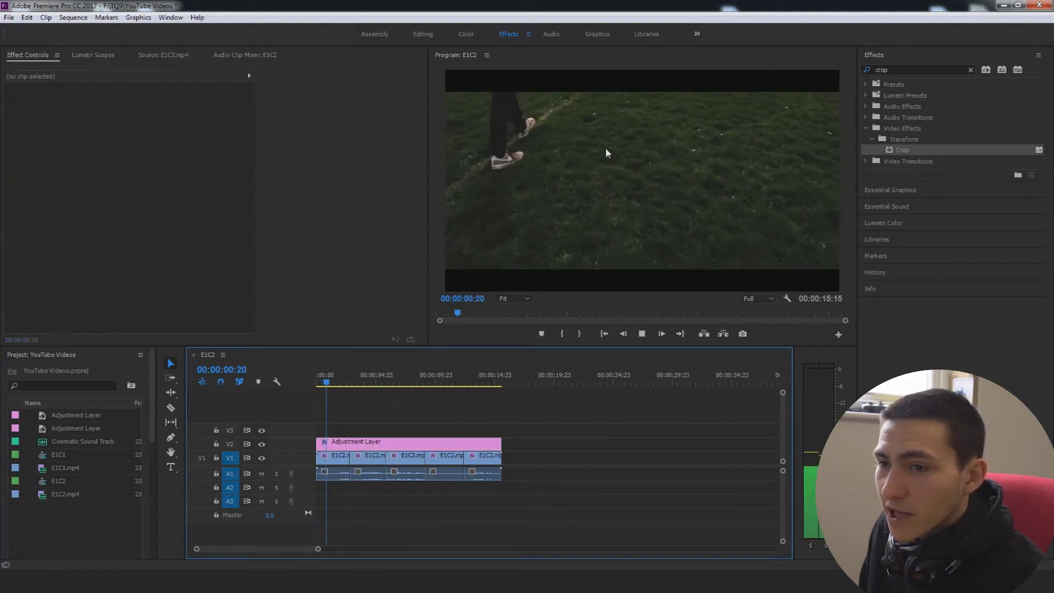
pyautogui.click(600, 243)
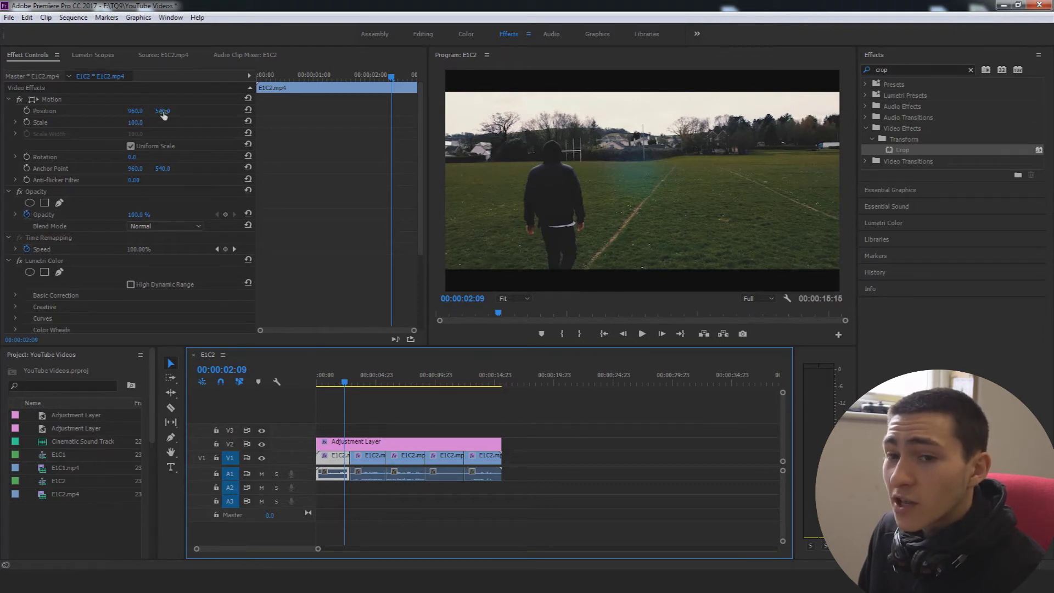
# Reframe the first E1C2.mp4 clip between the crop bars by setting its vertical Position to 438
pyautogui.moveTo(169, 113)
pyautogui.mouseDown()
pyautogui.moveTo(65, 113)
pyautogui.moveTo(159, 112)
pyautogui.mouseUp()
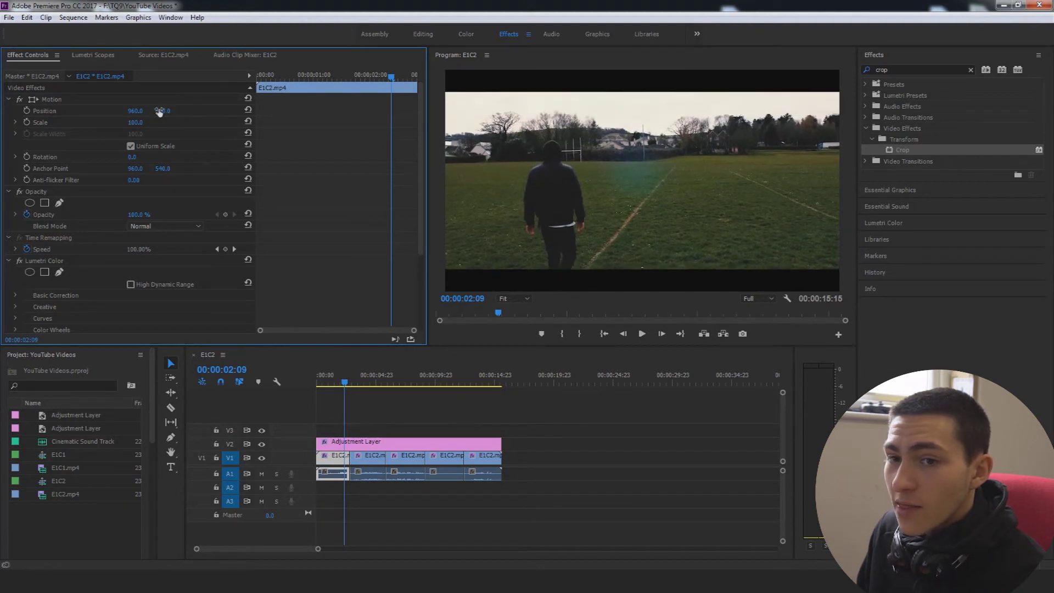
pyautogui.click(65, 112)
pyautogui.click(187, 119)
pyautogui.moveTo(163, 111); pyautogui.dragTo(104, 111)
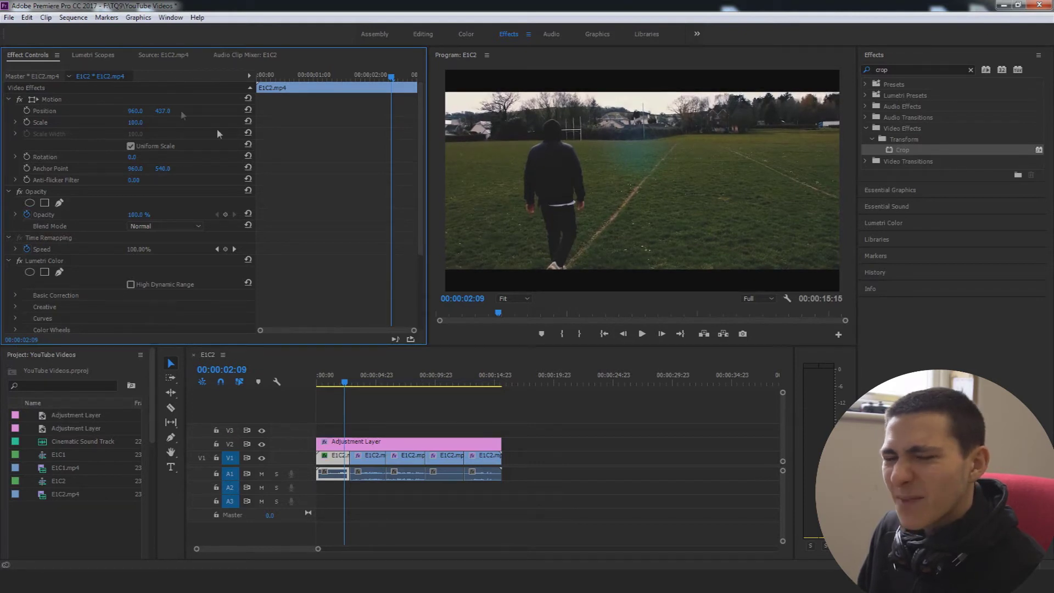
pyautogui.moveTo(169, 107)
pyautogui.mouseDown()
pyautogui.moveTo(159, 107)
pyautogui.moveTo(189, 107)
pyautogui.moveTo(170, 107)
pyautogui.mouseUp()
# Play through the second clip into the third E1C2.mp4 clip and set the third clip's vertical Position to 448
pyautogui.press('space')
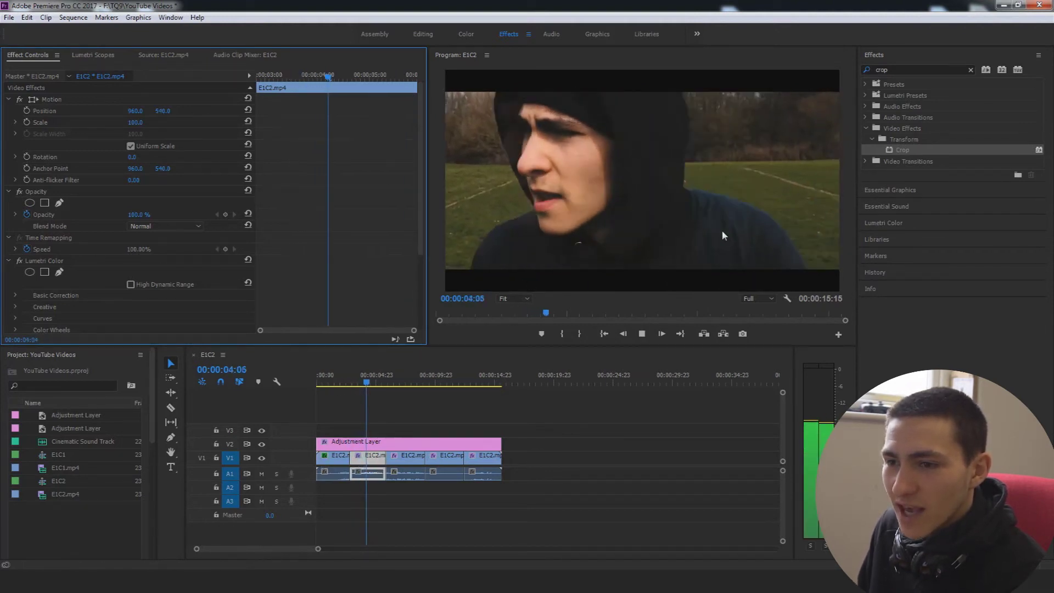
pyautogui.press('space')
pyautogui.press('space')
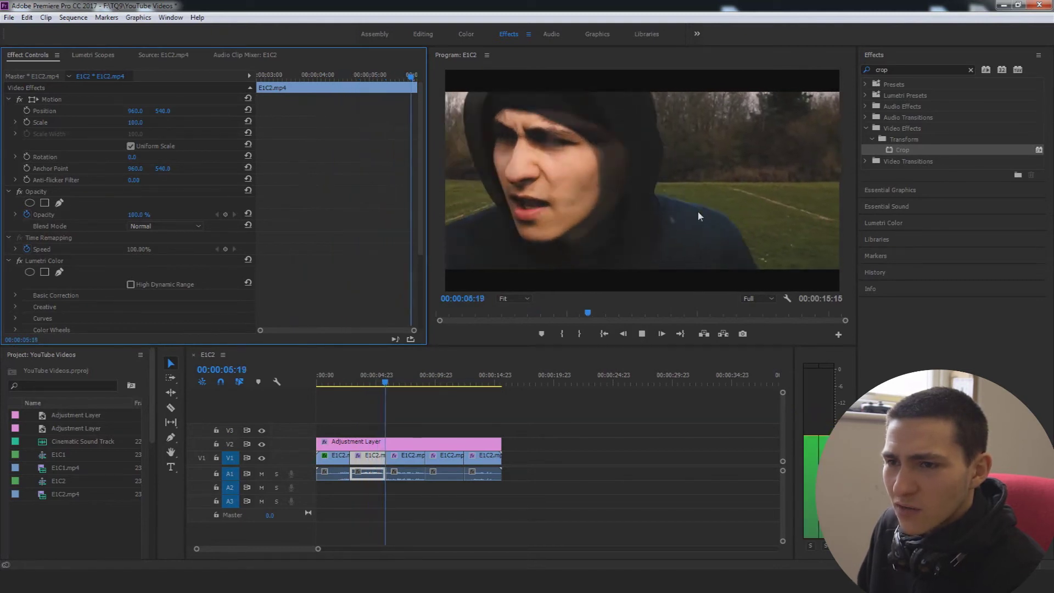
pyautogui.press('space')
pyautogui.moveTo(162, 110); pyautogui.dragTo(112, 111)
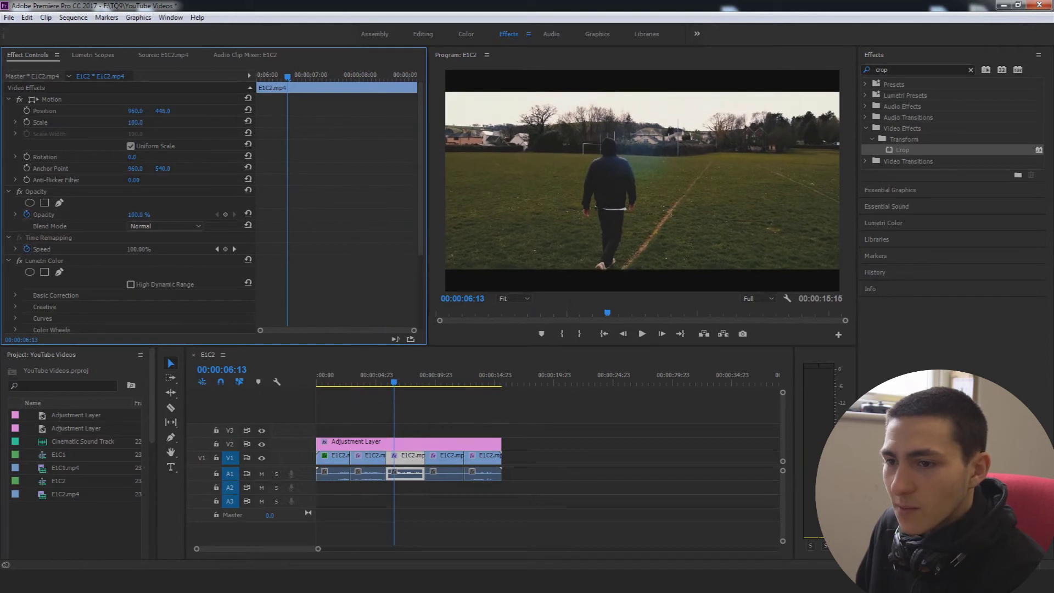
# Review the framing of the fourth and fifth clips and return the playhead to the sequence start
pyautogui.click(562, 435)
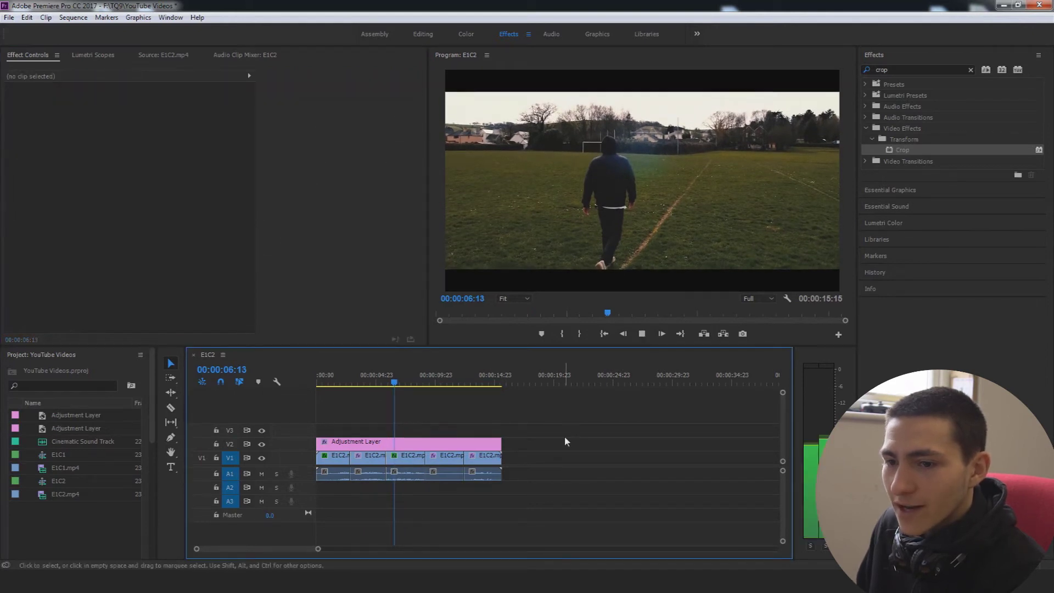
pyautogui.press('space')
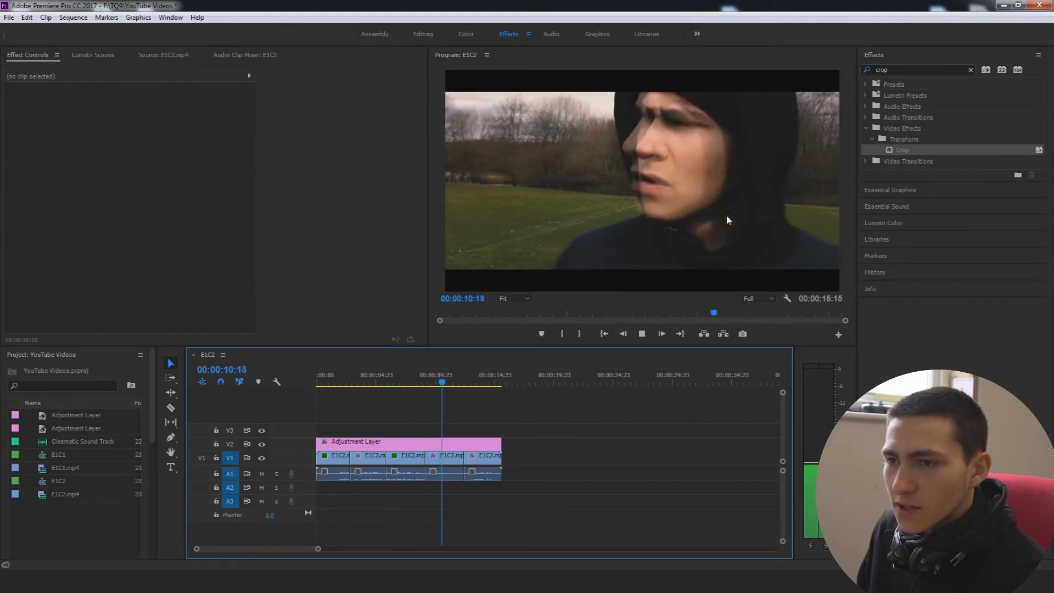
pyautogui.press('space')
pyautogui.moveTo(458, 382); pyautogui.dragTo(475, 382)
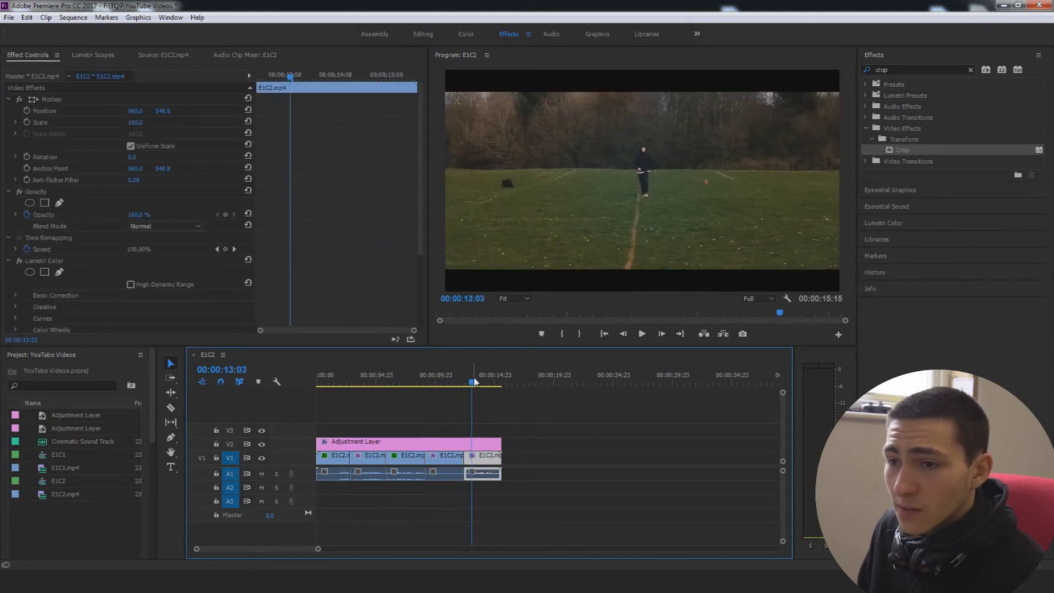
pyautogui.click(532, 459)
pyautogui.click(427, 382)
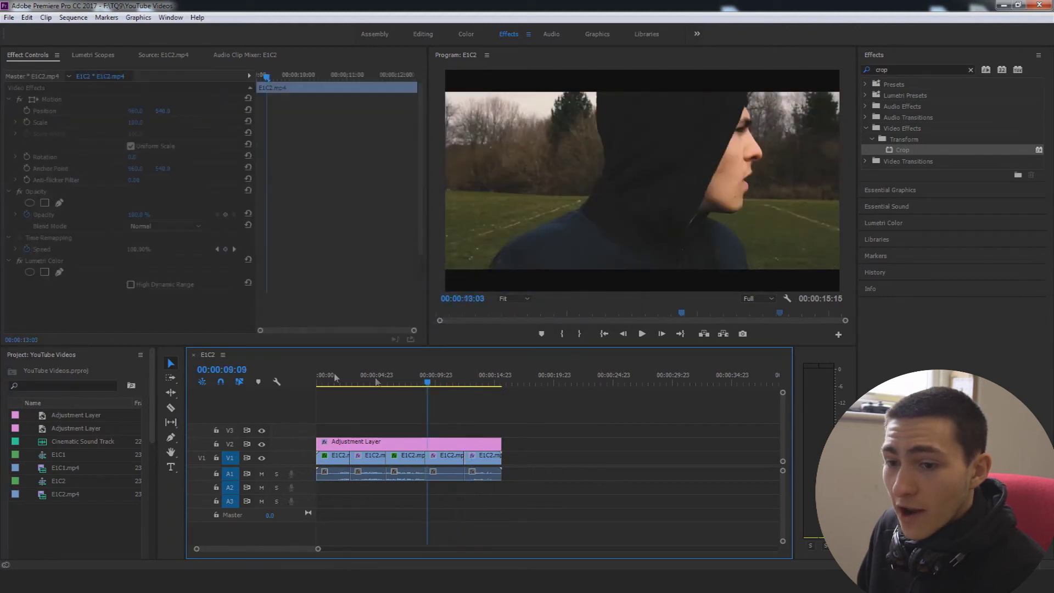
pyautogui.press('Home')
pyautogui.click(555, 430)
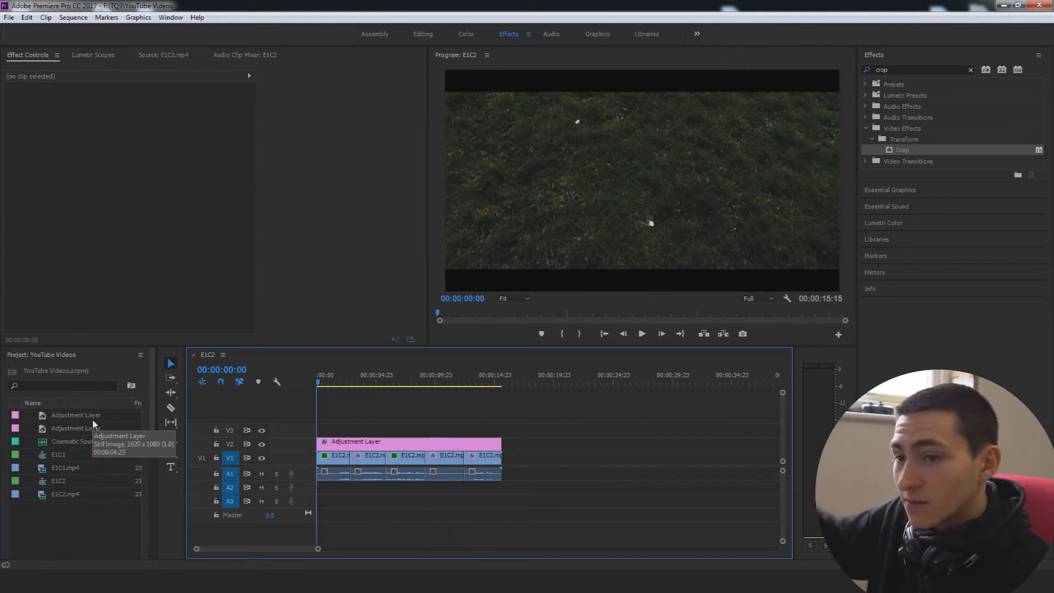
# Add Cinematic Sound Track to track A2, cut off about its first second, align the remainder to the sequence start and save
pyautogui.moveTo(77, 442); pyautogui.dragTo(325, 494)
pyautogui.moveTo(318, 548); pyautogui.dragTo(220, 549)
pyautogui.press('c')
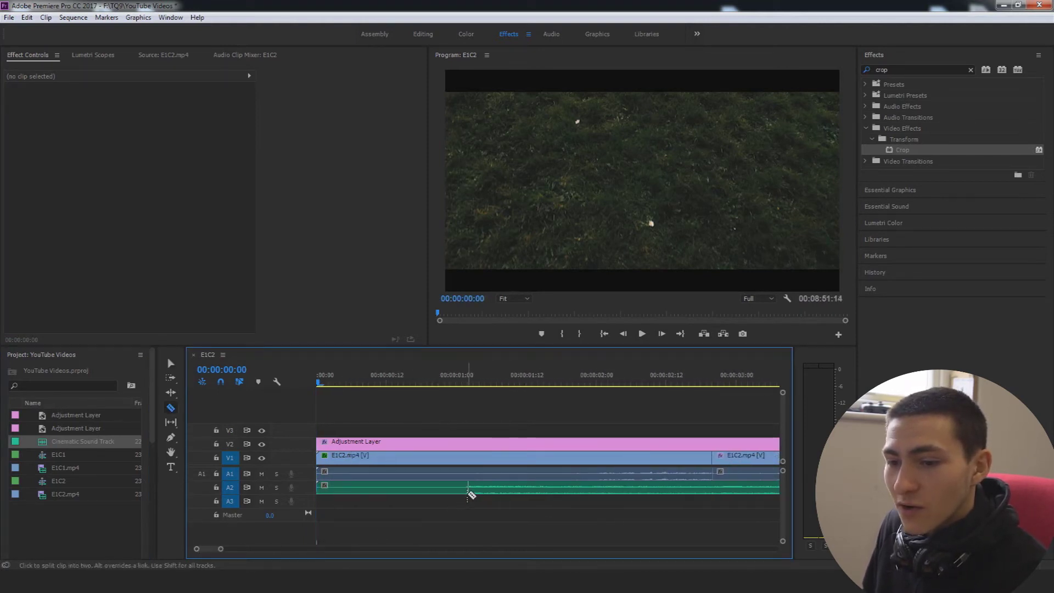
pyautogui.click(464, 490)
pyautogui.press('v')
pyautogui.moveTo(465, 489); pyautogui.dragTo(339, 494)
pyautogui.moveTo(222, 550); pyautogui.dragTo(286, 549)
pyautogui.click(341, 464)
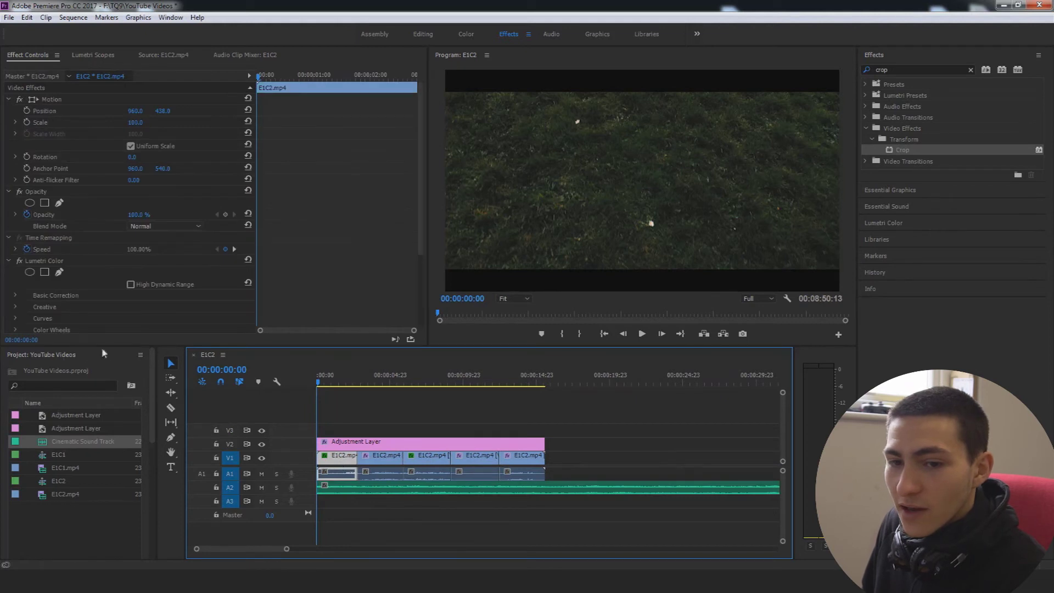
pyautogui.hotkey('ctrl', 's')
# In the Editing workspace, search the effects for "cross" and add Cross Dissolve to the first clip's start and the last clip's end
pyautogui.click(425, 34)
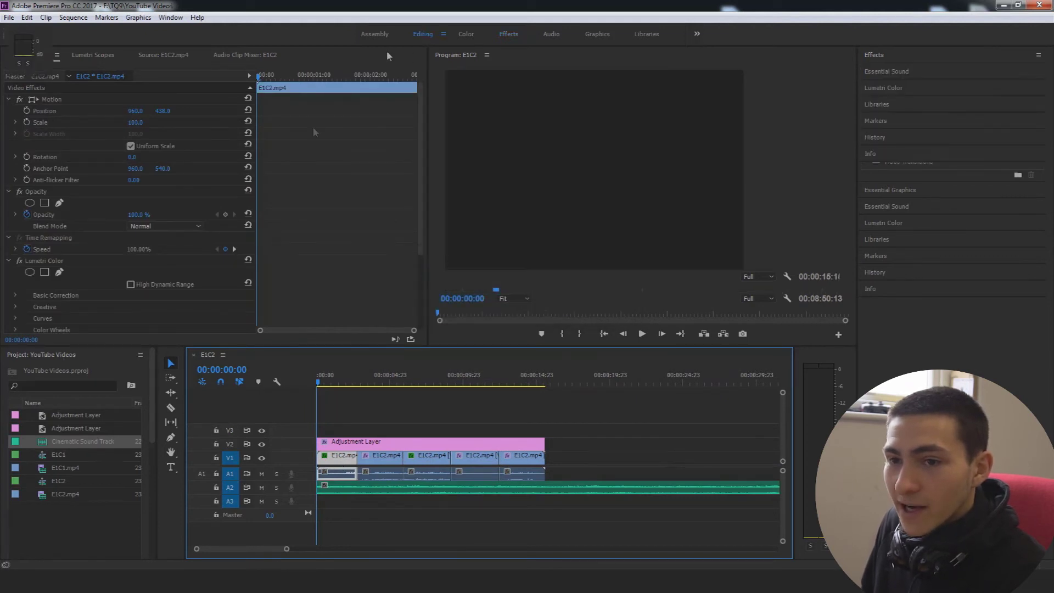
pyautogui.click(248, 354)
pyautogui.press('BackSpace')
pyautogui.write('ss')
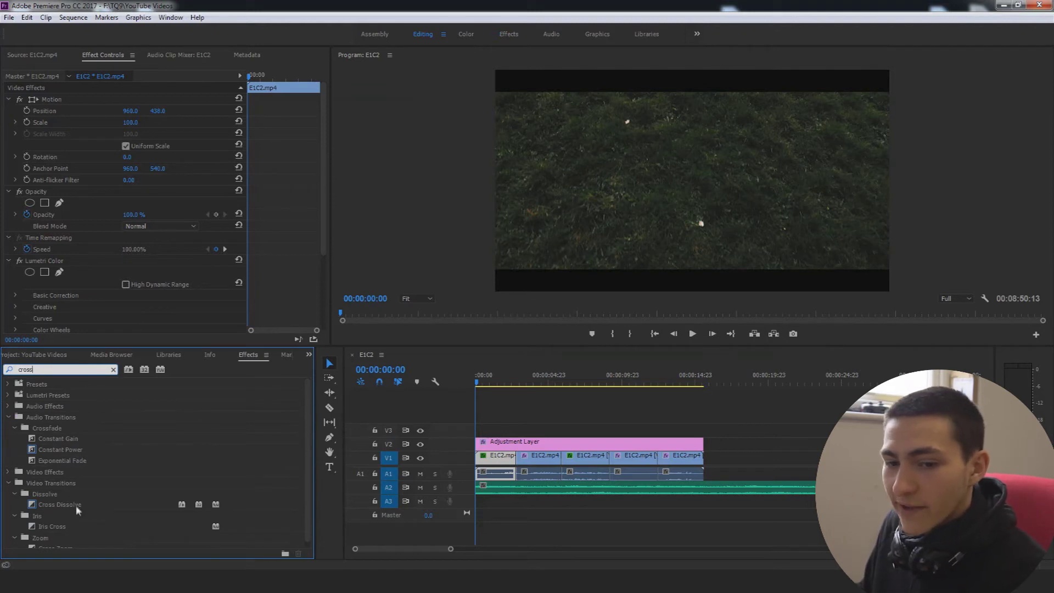
pyautogui.moveTo(77, 510); pyautogui.dragTo(485, 458)
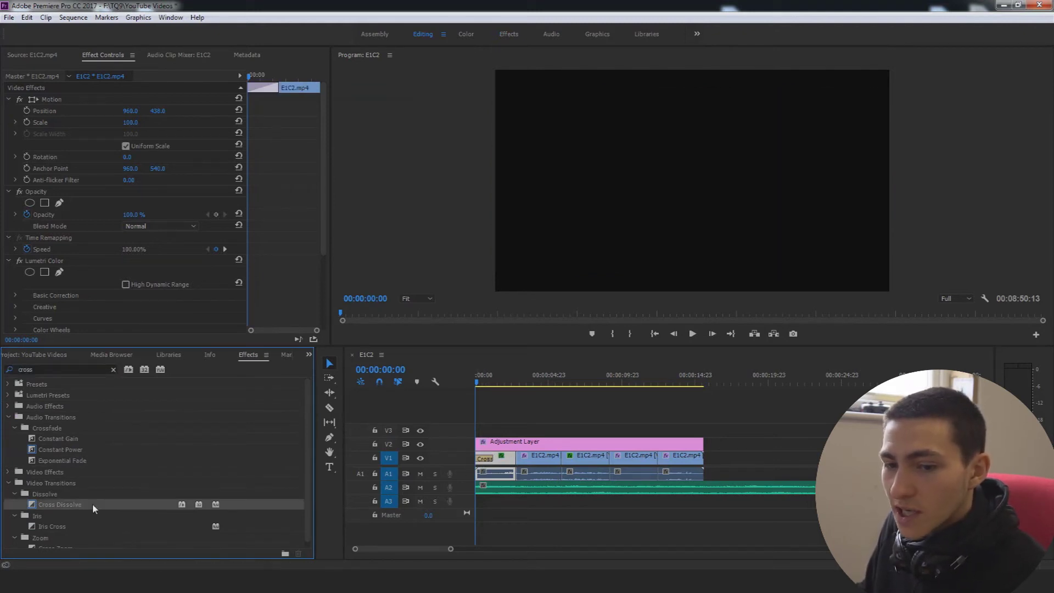
pyautogui.moveTo(95, 508); pyautogui.dragTo(703, 461)
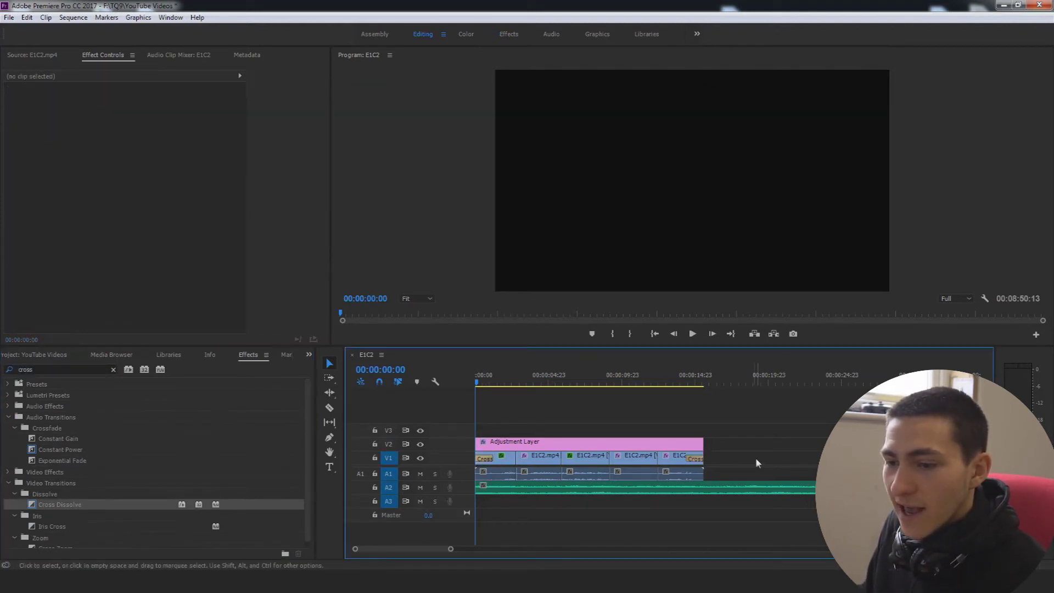
# Delete the sound track beyond the end of the video and mark the full sequence as the In to Out range
pyautogui.click(719, 487)
pyautogui.press('Delete')
pyautogui.click(708, 382)
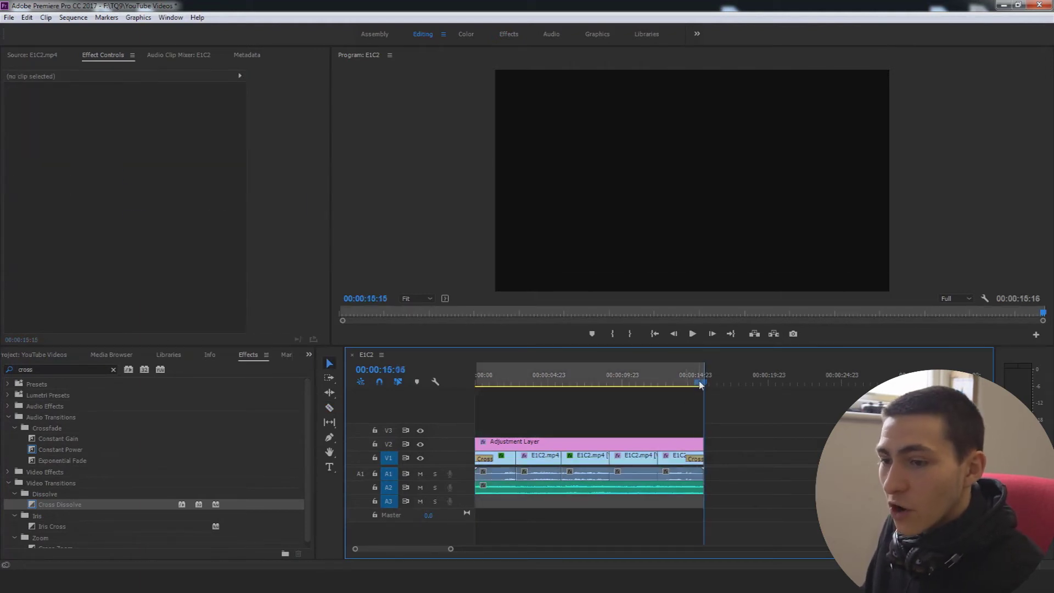
pyautogui.press('Home')
# Save the project and render the marked sequence with Render In to Out
pyautogui.moveTo(450, 549); pyautogui.dragTo(495, 549)
pyautogui.hotkey('ctrl', 's')
pyautogui.click(79, 17)
pyautogui.click(118, 65)
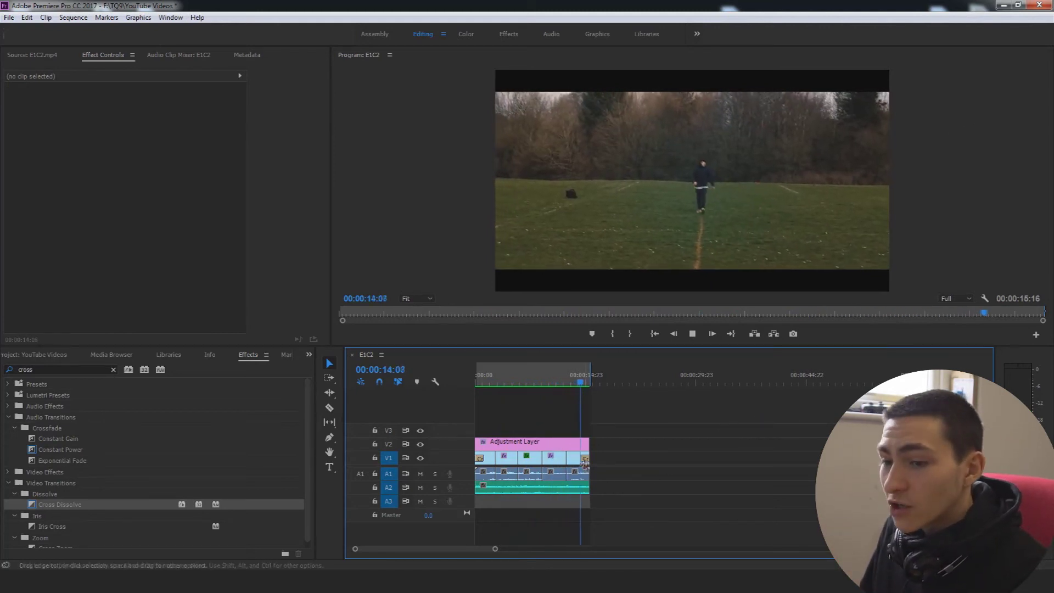
# In the Color workspace, set the fifth E1C2.mp4 clip's highlights to -65.4, contrast to 100 and temperature to about 24
pyautogui.click(577, 473)
pyautogui.click(573, 379)
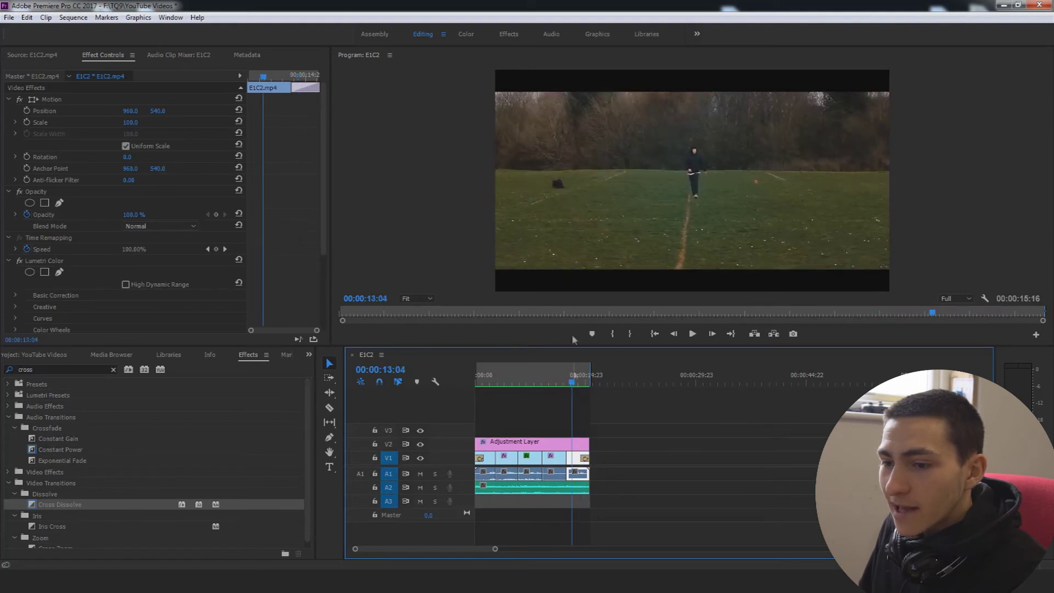
pyautogui.click(466, 34)
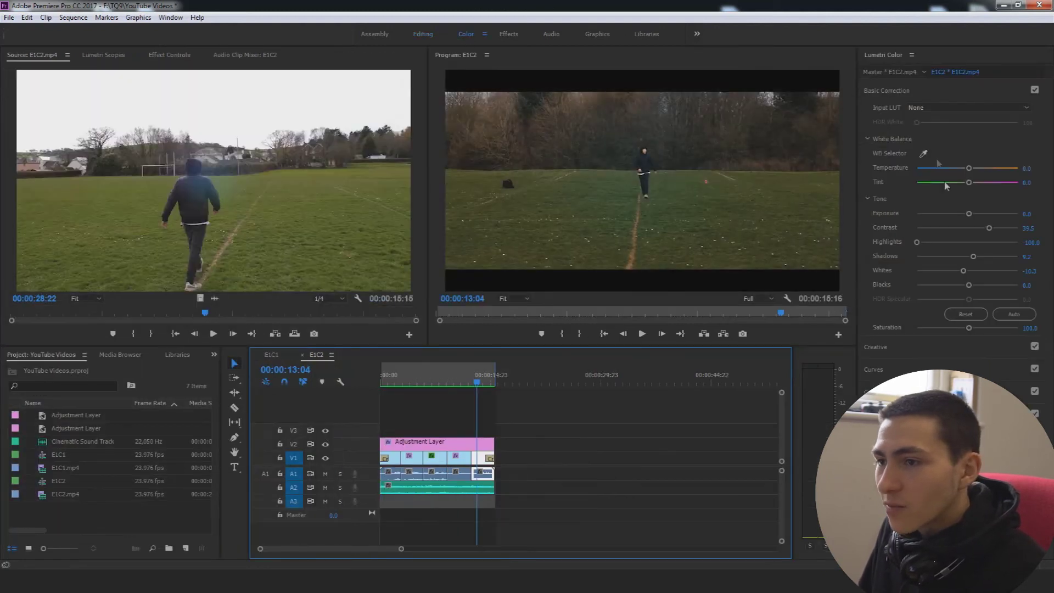
pyautogui.moveTo(920, 246); pyautogui.dragTo(942, 245)
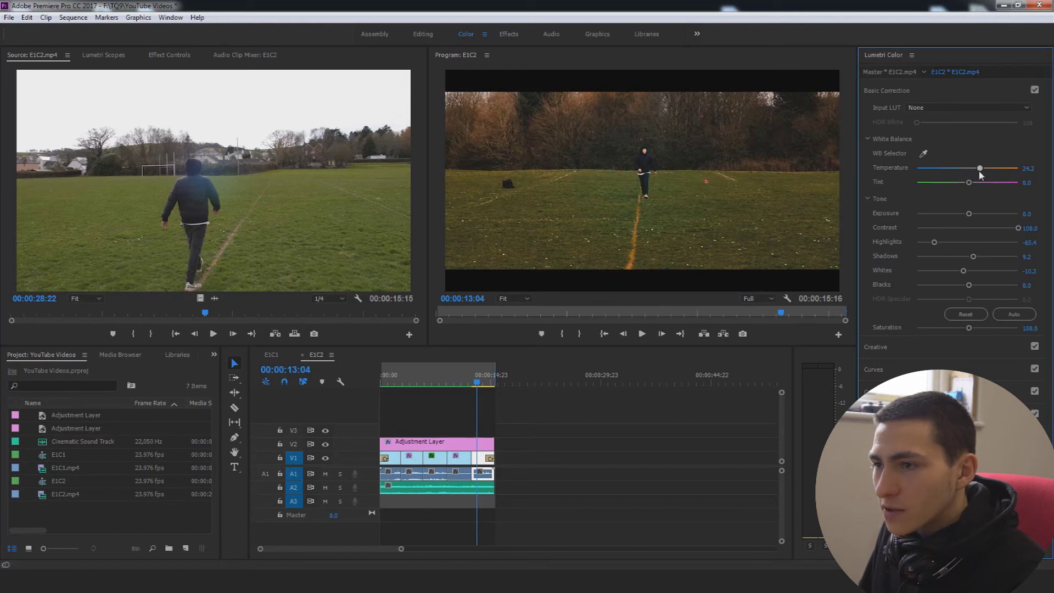
# Warm the fourth E1C2.mp4 clip's Basic Correction temperature to about 21 and slightly warm the third clip's temperature
pyautogui.click(465, 382)
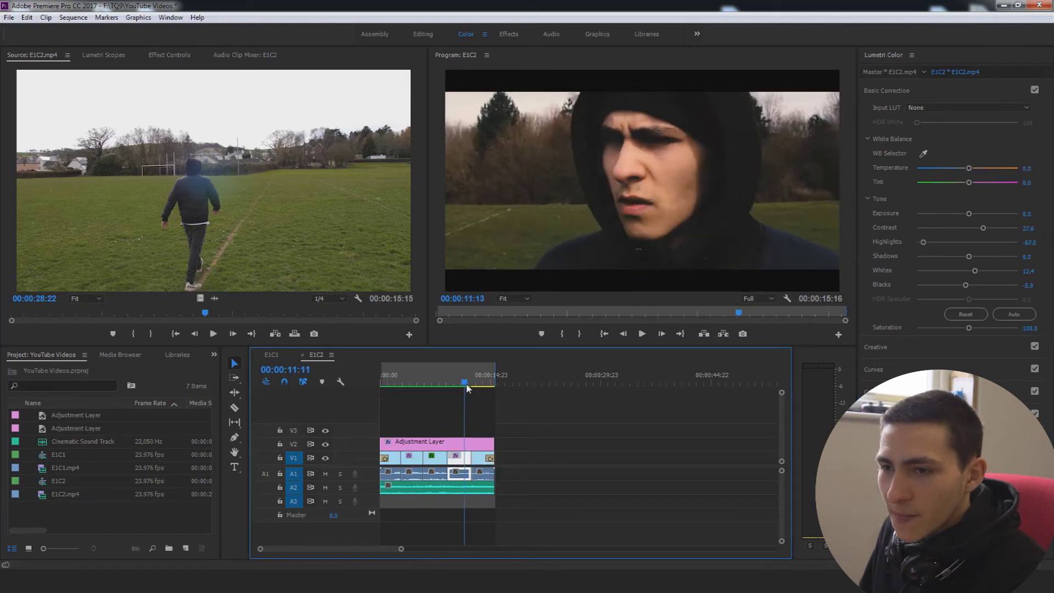
pyautogui.moveTo(969, 169); pyautogui.dragTo(978, 174)
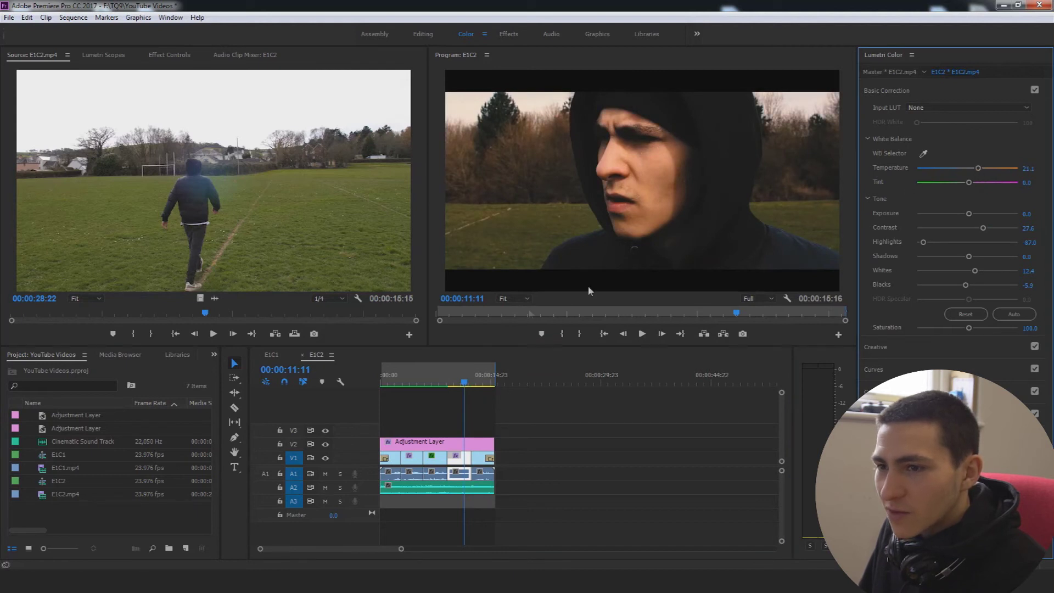
pyautogui.click(440, 381)
pyautogui.moveTo(970, 168); pyautogui.dragTo(976, 171)
pyautogui.doubleClick(980, 169)
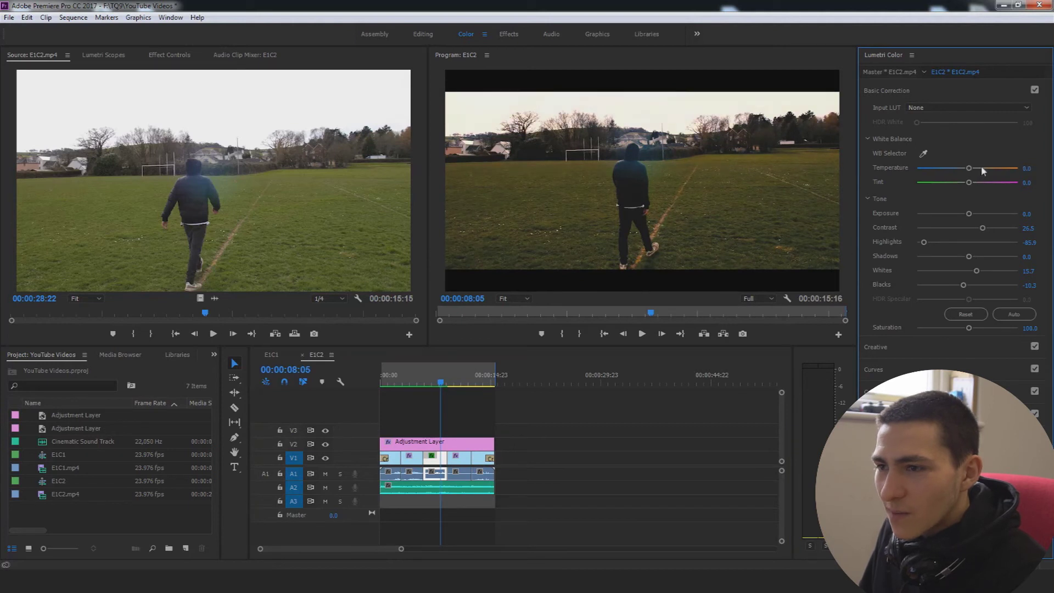
pyautogui.moveTo(971, 171); pyautogui.dragTo(975, 170)
# Raise the Basic Correction temperature to about 22 on the second E1C2.mp4 clip and about 23 on the first
pyautogui.click(412, 382)
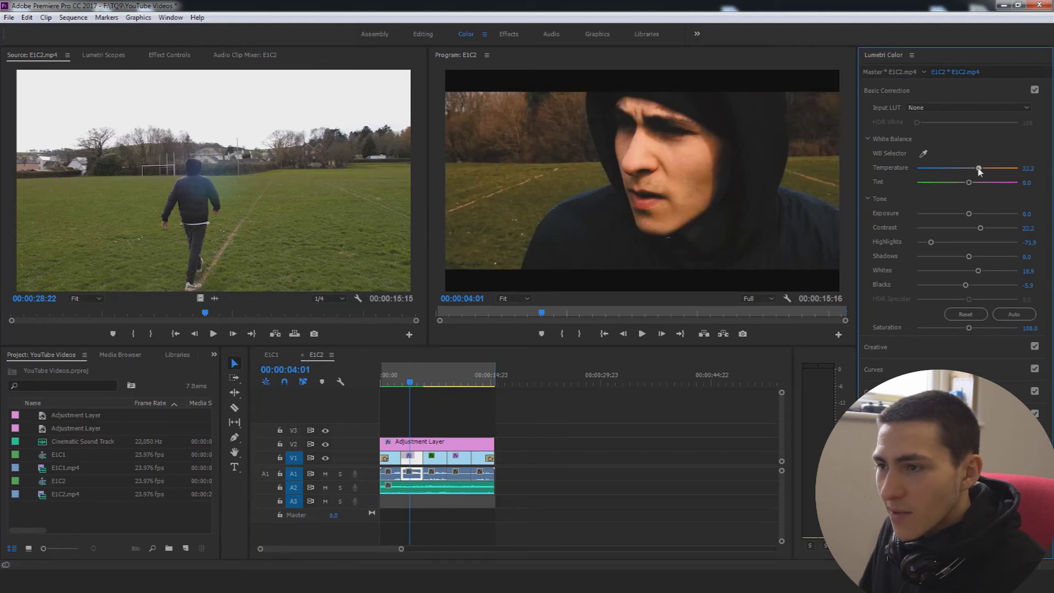
pyautogui.click(393, 379)
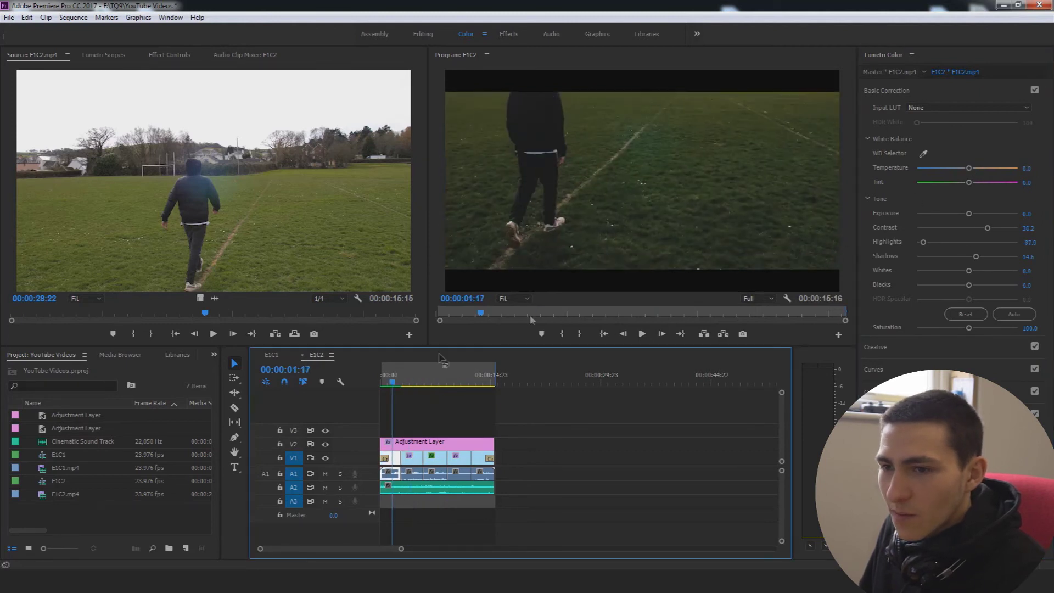
pyautogui.moveTo(975, 168); pyautogui.dragTo(972, 173)
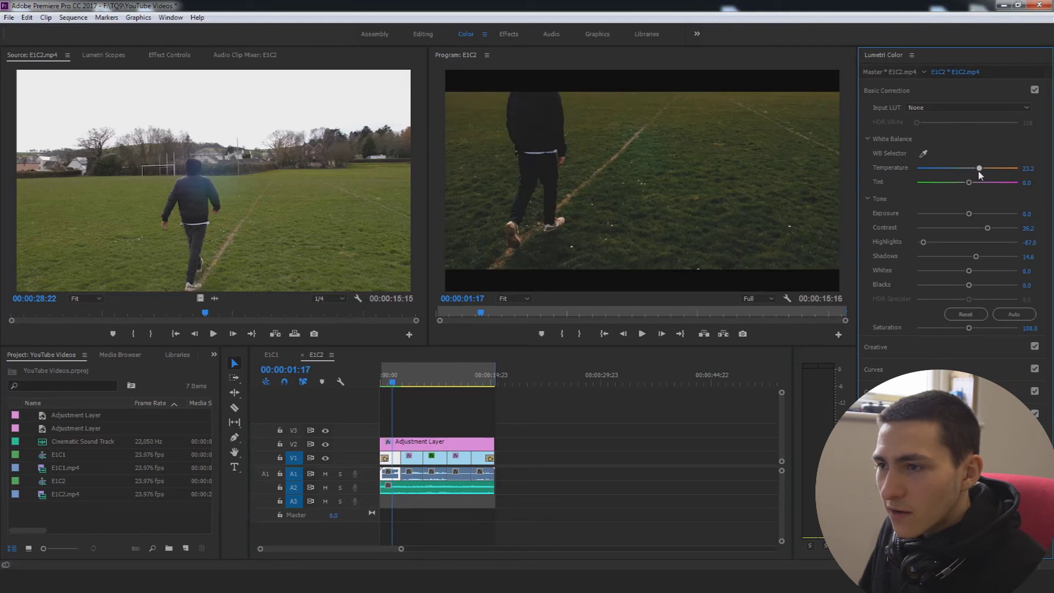
# Save the warmer grade and render the E1C2 sequence again from In to Out
pyautogui.press('Return')
pyautogui.click(73, 17)
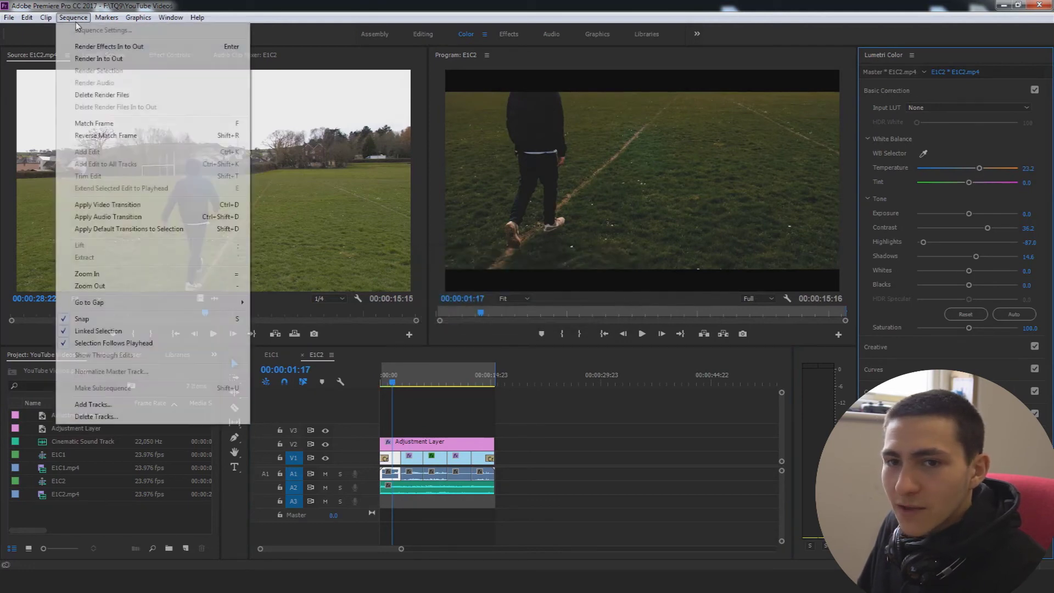
pyautogui.click(99, 58)
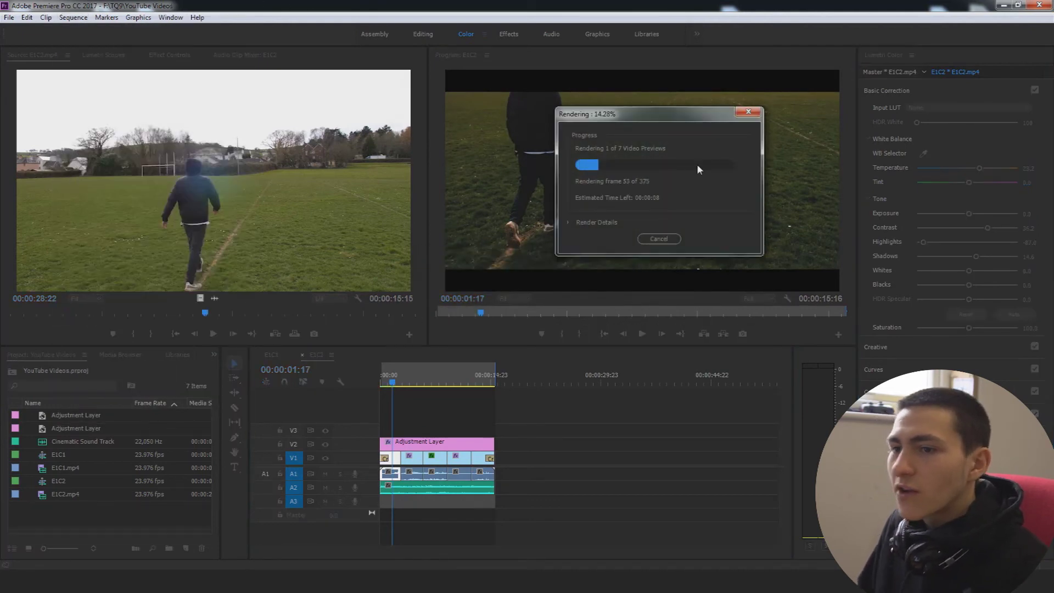
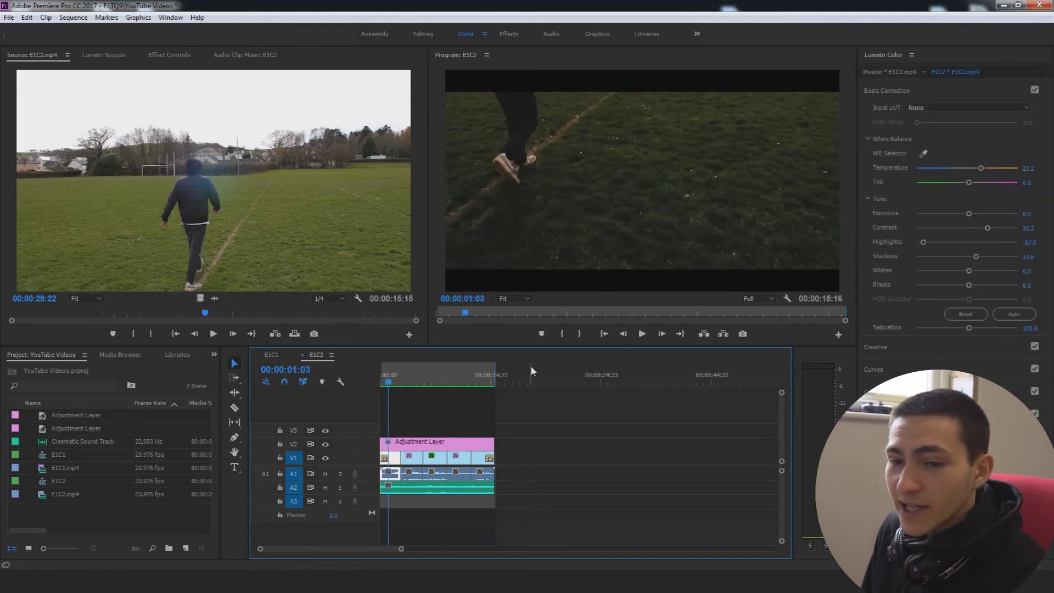
# Append the unedited E1C2.mp4 clip directly after the graded edit, extend the Out point to its end and render In to Out
pyautogui.hotkey('ctrl', 's')
pyautogui.moveTo(46, 481); pyautogui.dragTo(132, 470)
pyautogui.moveTo(47, 497); pyautogui.dragTo(526, 465)
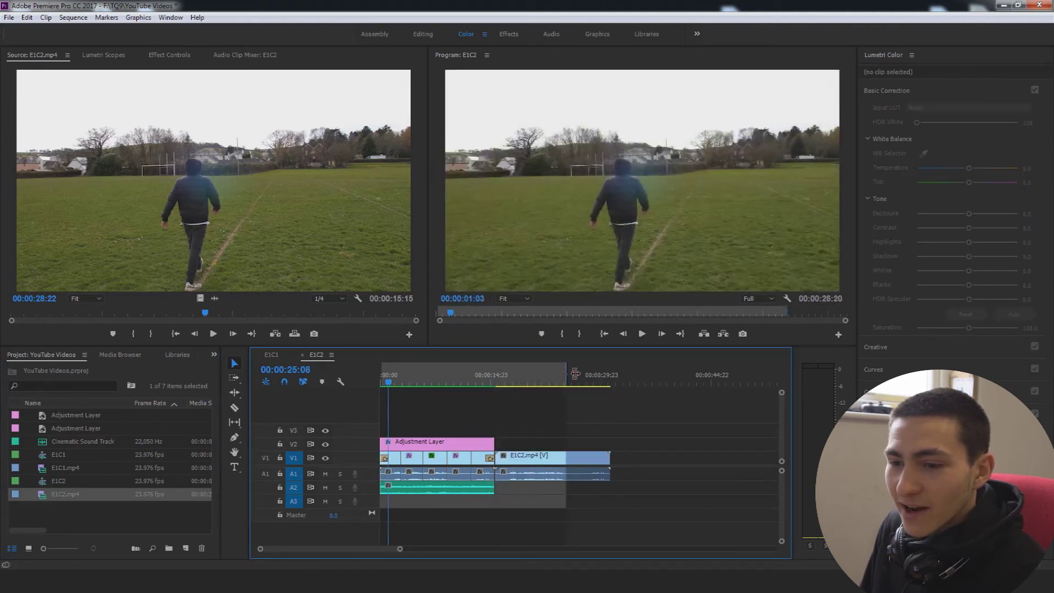
pyautogui.click(73, 17)
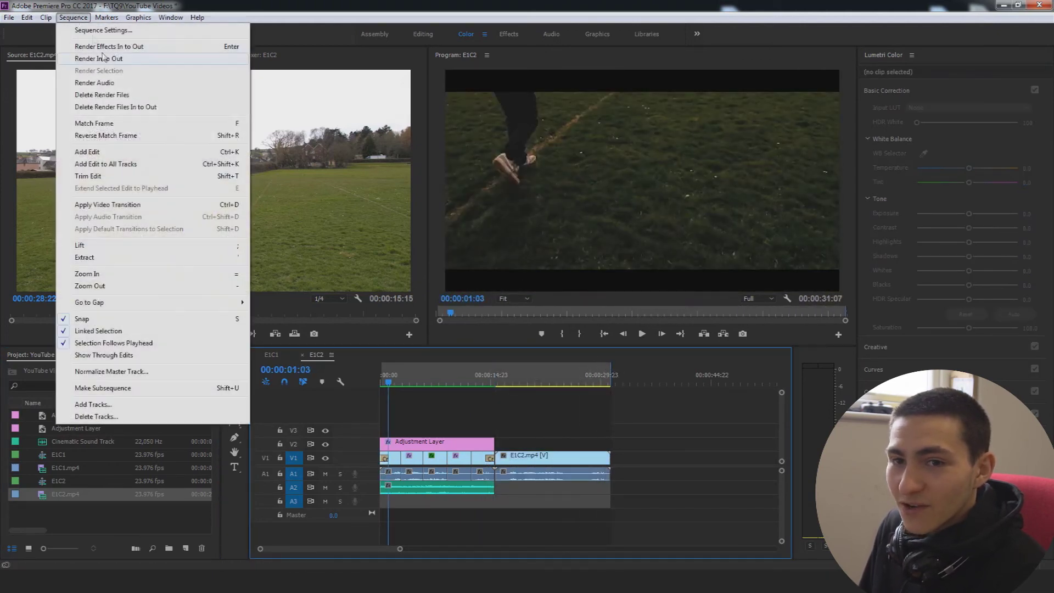
pyautogui.click(88, 41)
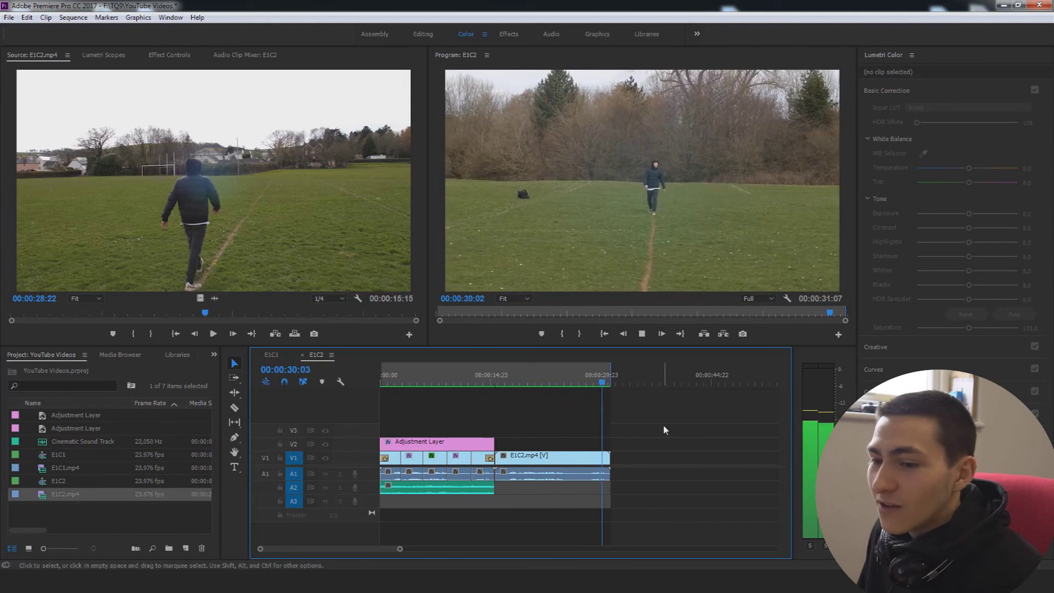
# Play the graded edit from the start of the sequence to where the unedited clip begins
pyautogui.press('space')
pyautogui.click(391, 391)
pyautogui.press('Home')
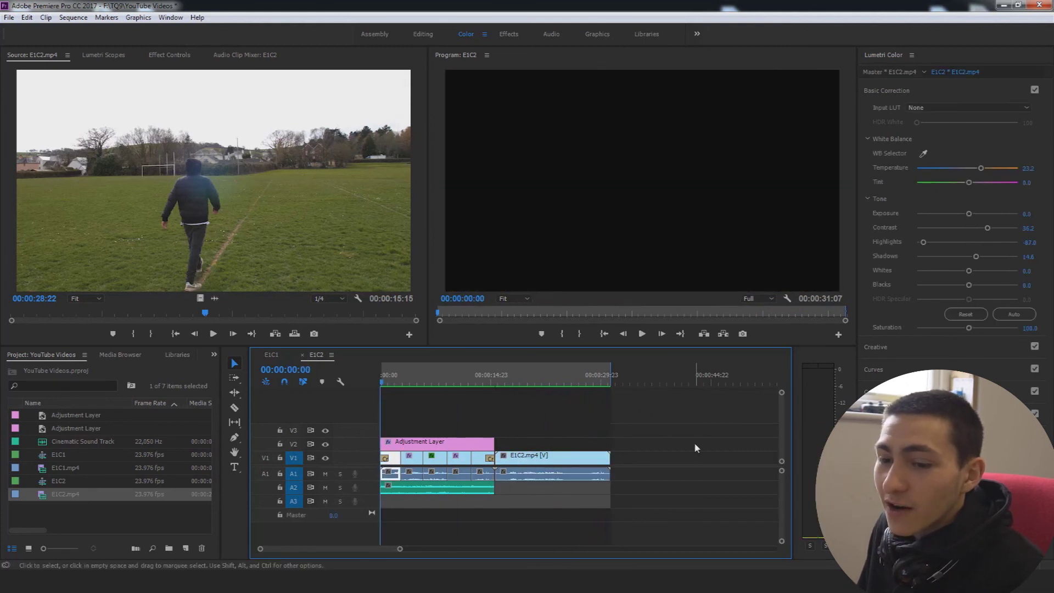
pyautogui.press('space')
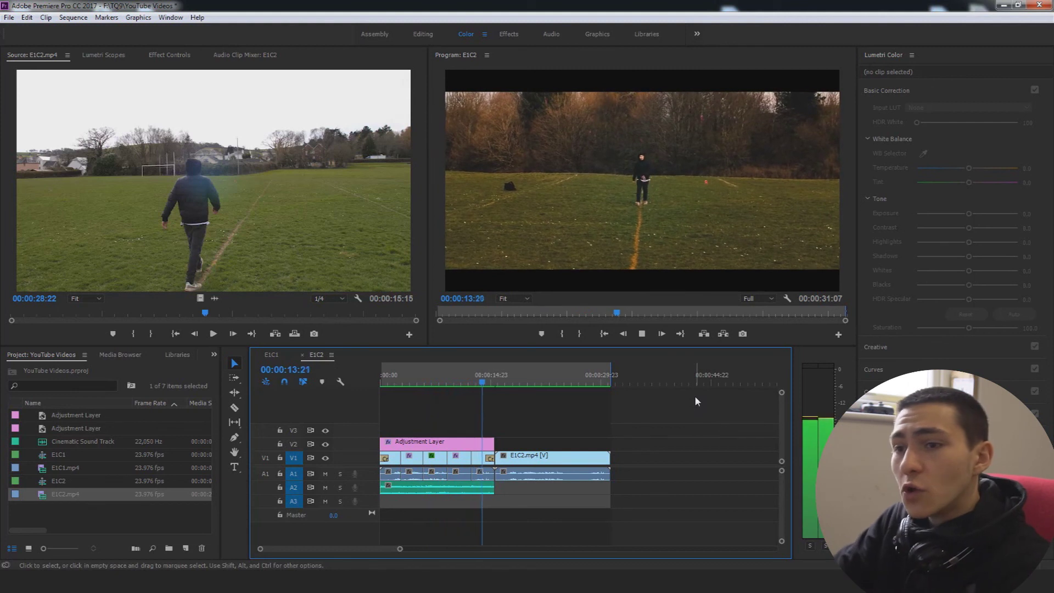
pyautogui.press('space')
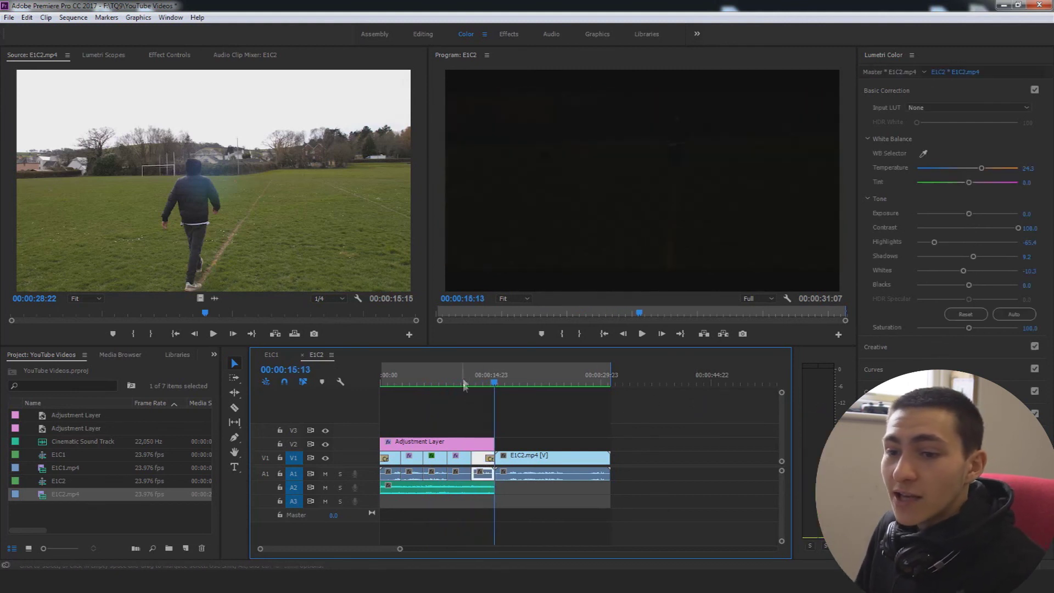
# Compare the graded edit with the unedited E1C2.mp4 clip by playing matching shots from each
pyautogui.press('Home')
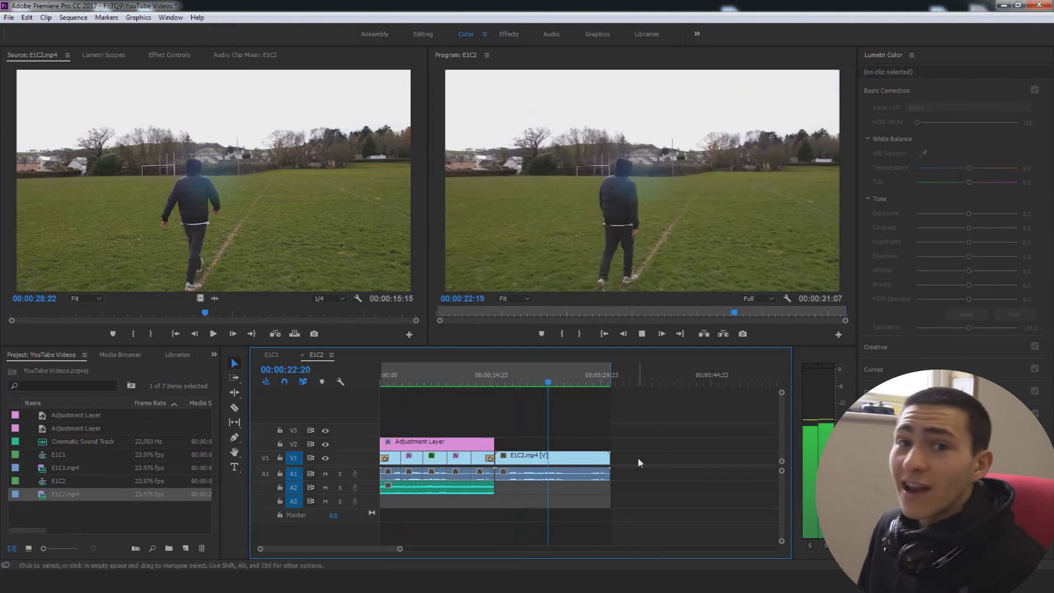
pyautogui.click(396, 383)
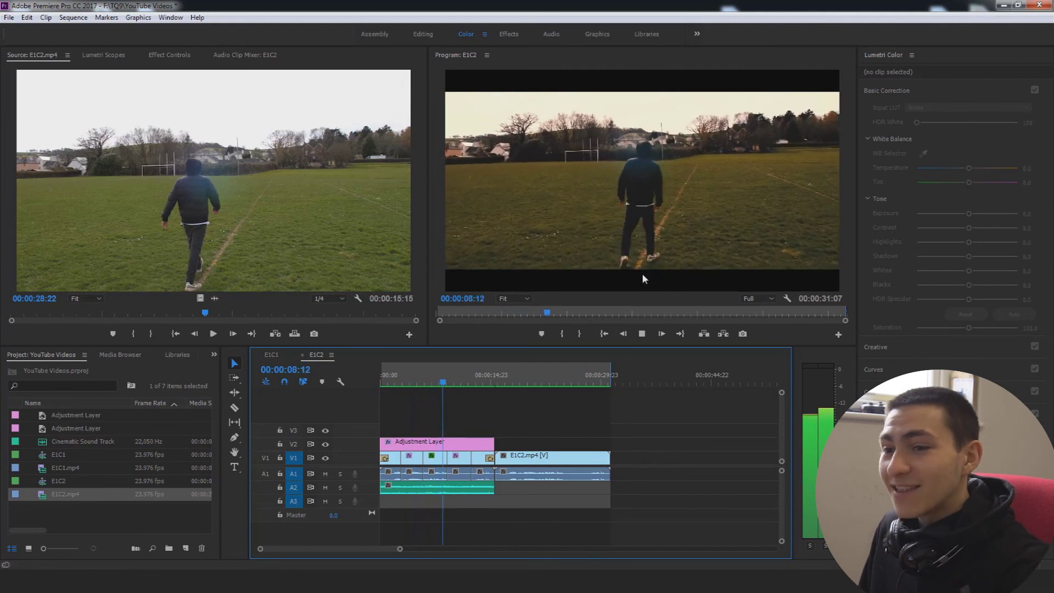
pyautogui.click(522, 379)
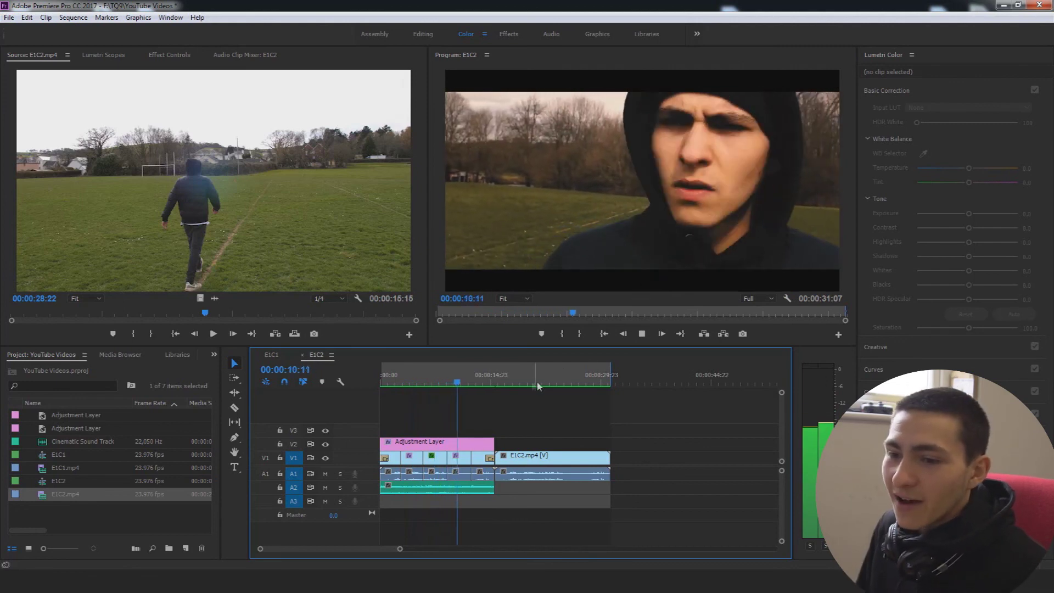
pyautogui.press('space')
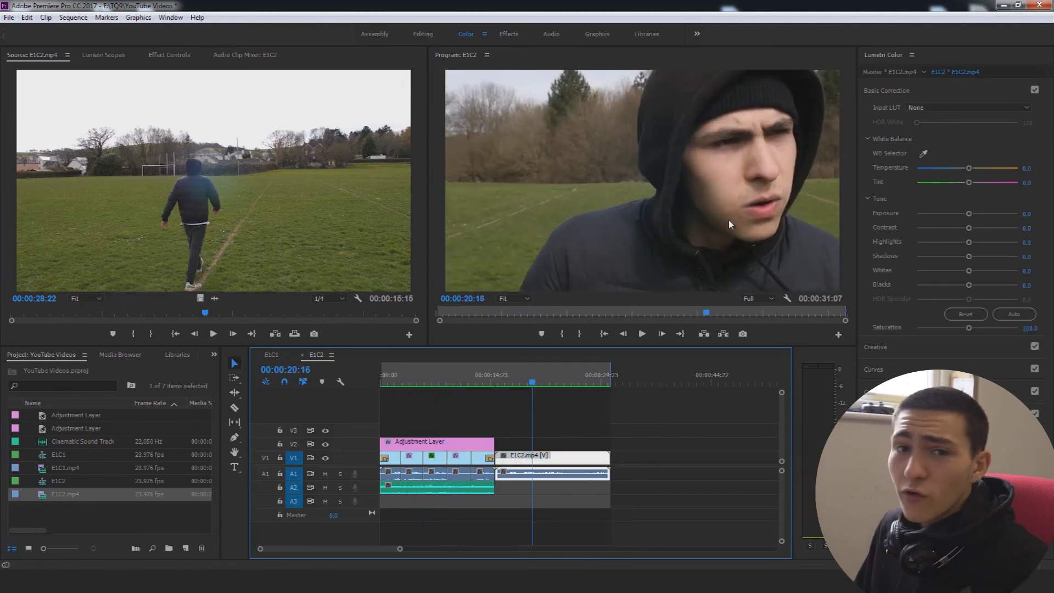